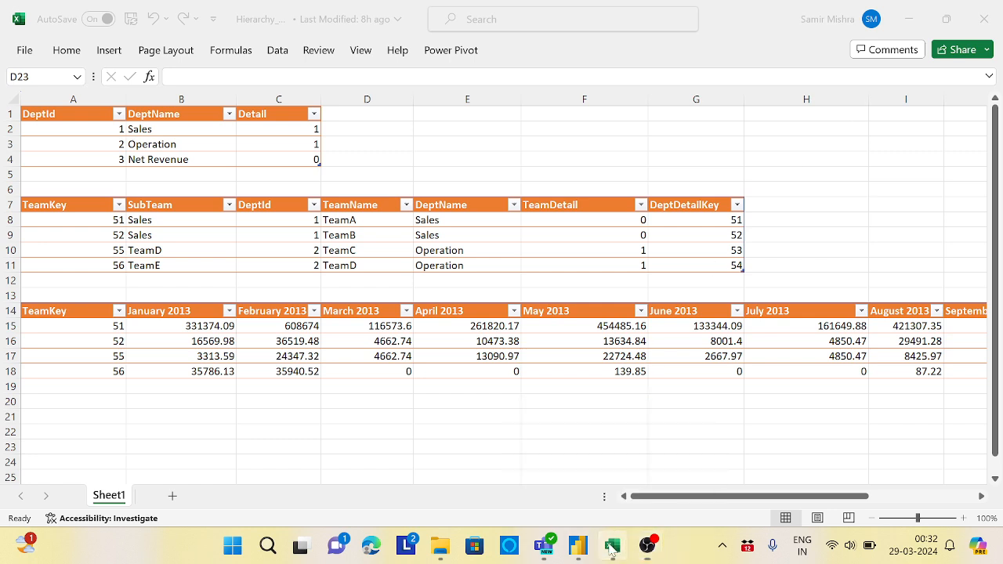
Step: Switch to the Excel workbook and examine the department table, comparing the Sales and Operation entries with Net Revenue
click(613, 546)
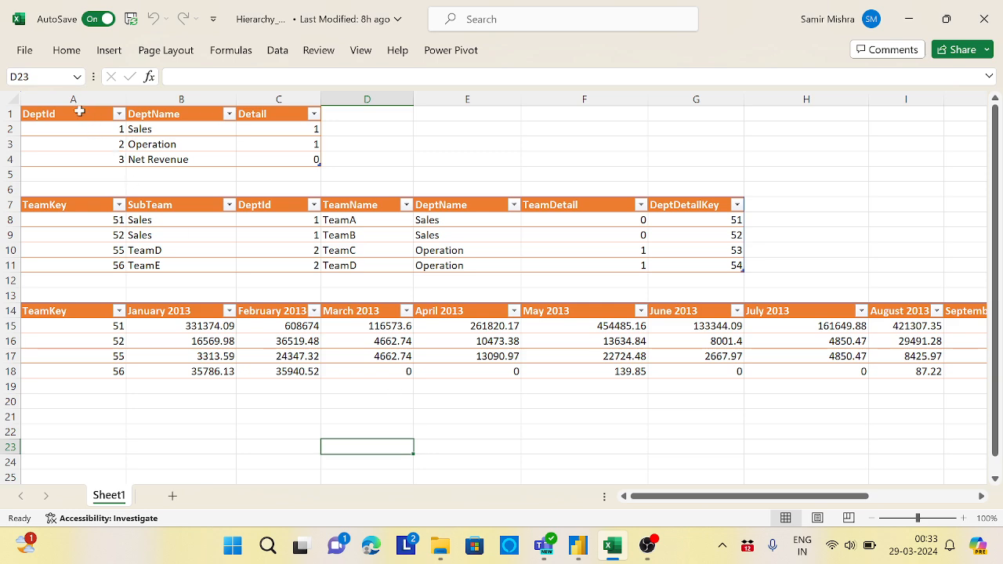
drag(82, 114, 273, 164)
click(367, 159)
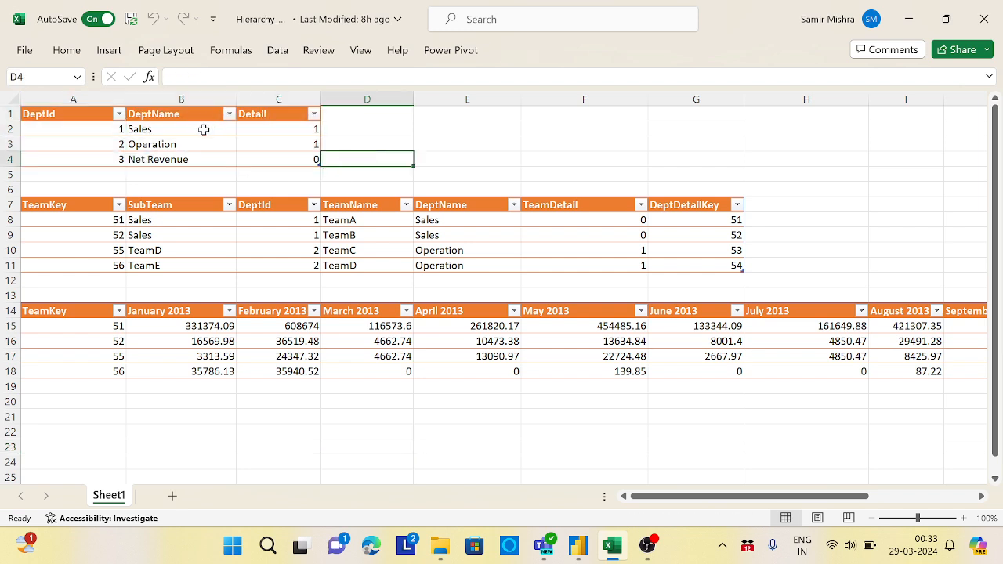
drag(204, 130, 178, 148)
click(198, 159)
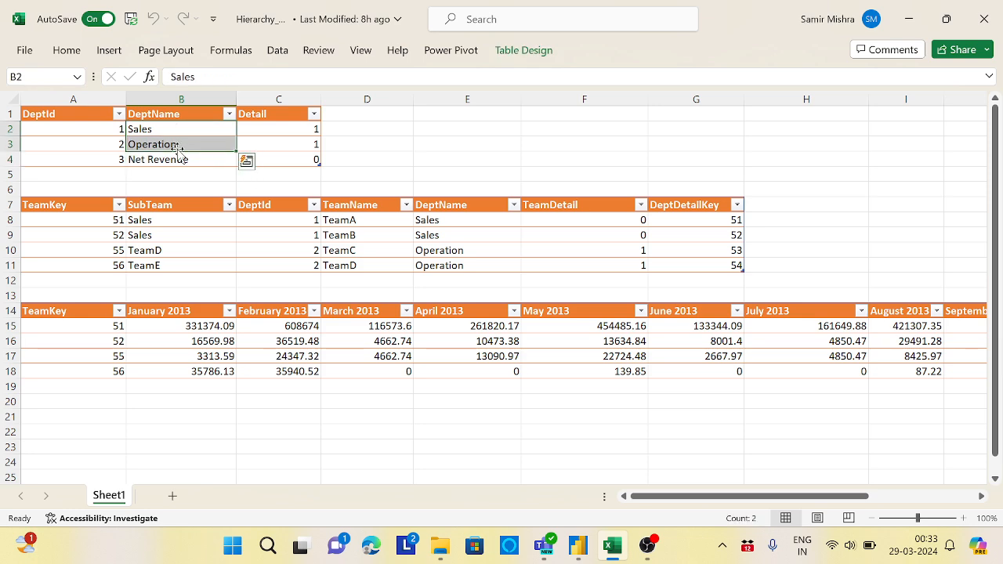
click(171, 160)
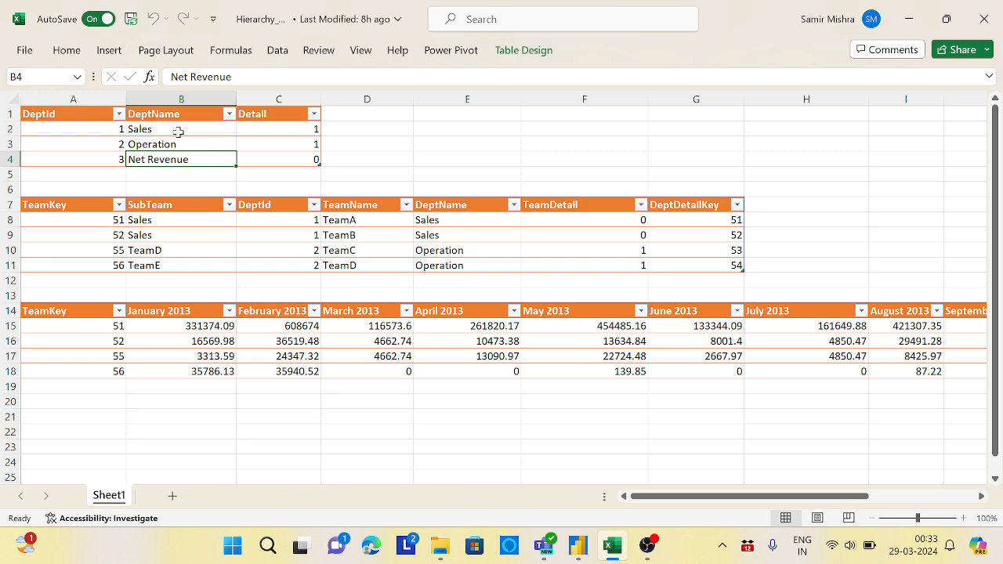
drag(179, 132, 178, 146)
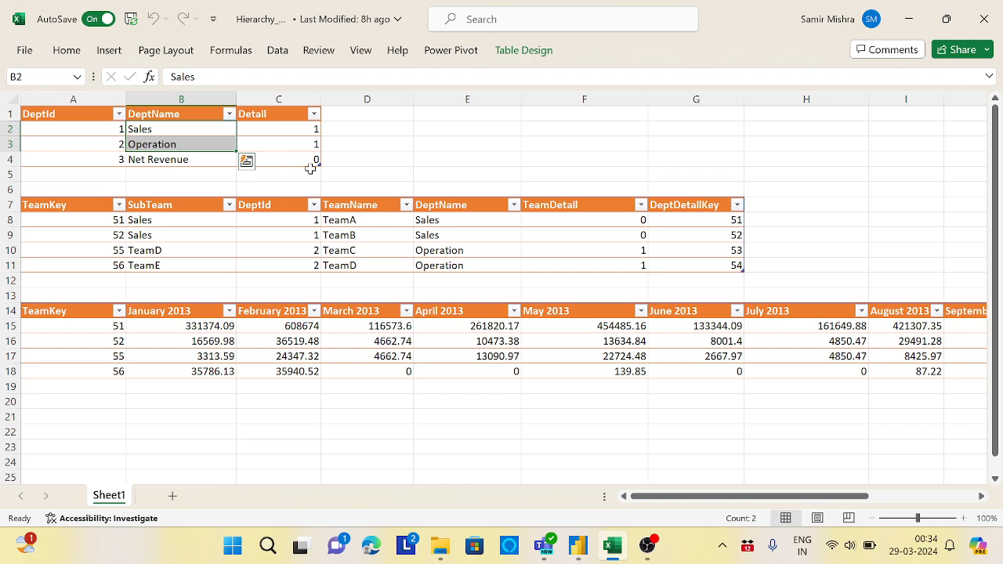
Step: Examine the DeptId and Detail values of each row in the department table
drag(83, 131, 85, 162)
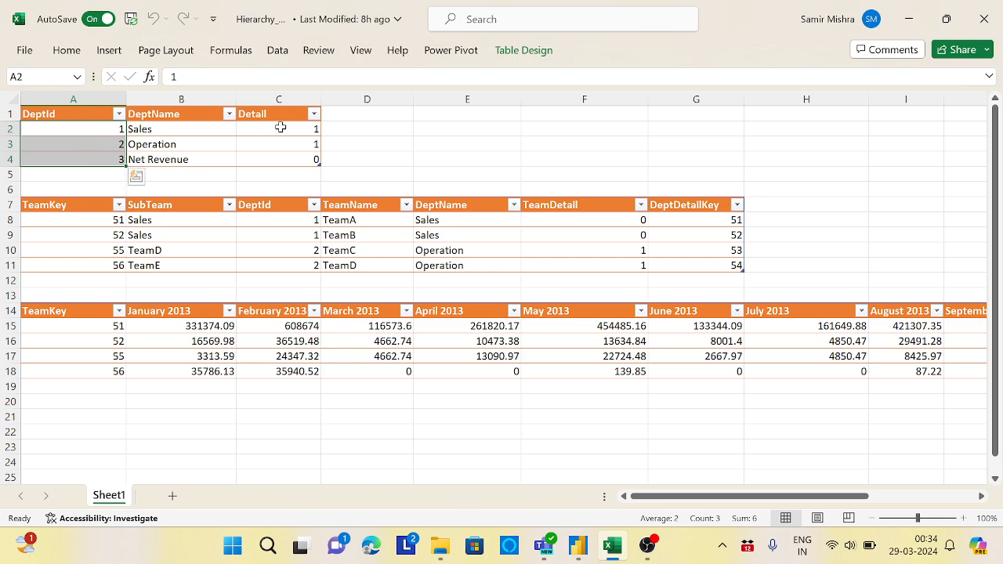
drag(280, 128, 287, 160)
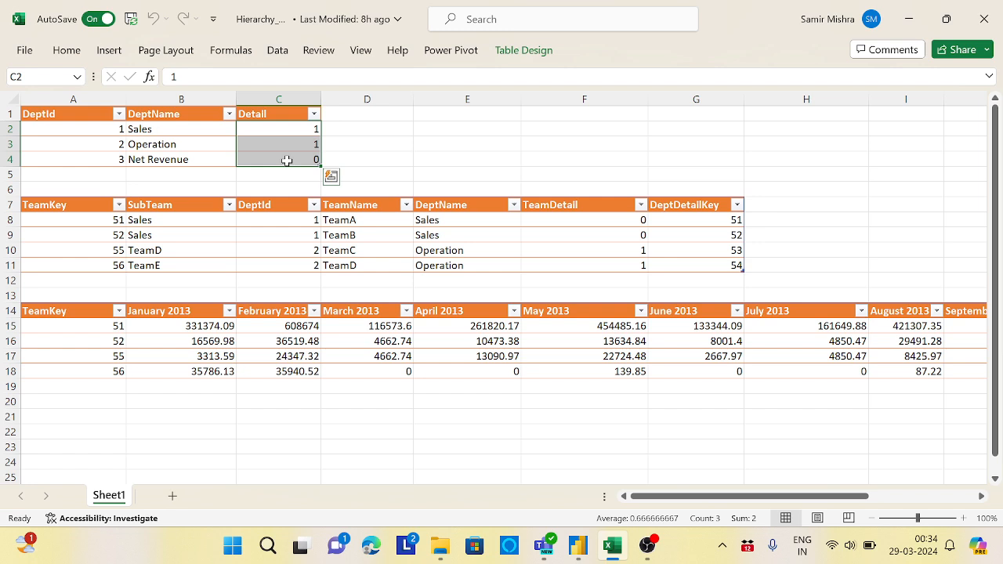
click(296, 131)
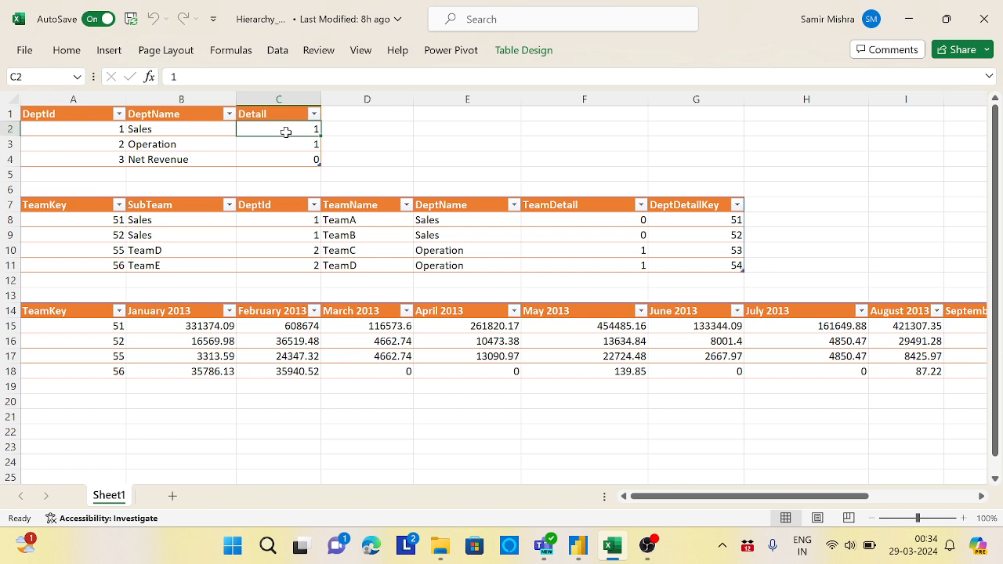
click(289, 161)
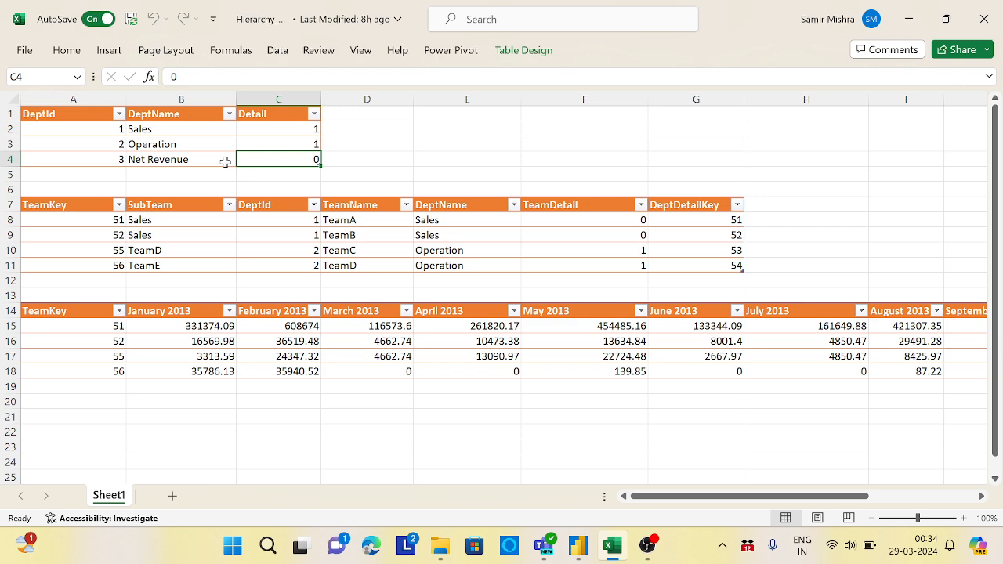
click(70, 130)
click(291, 127)
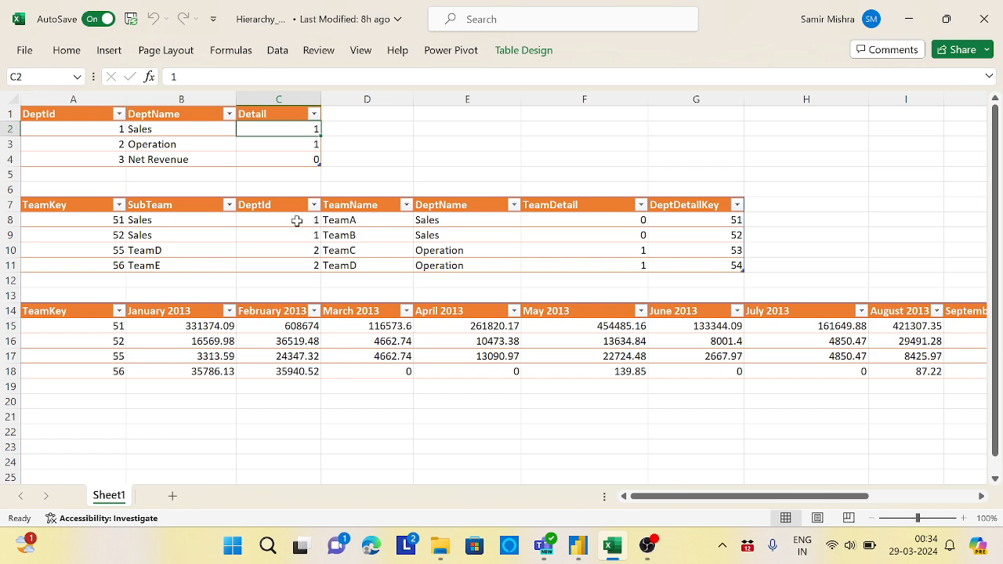
Step: Examine DeptId, TeamName, DeptName and TeamDetail for the two Sales rows of the team table
drag(297, 222, 297, 235)
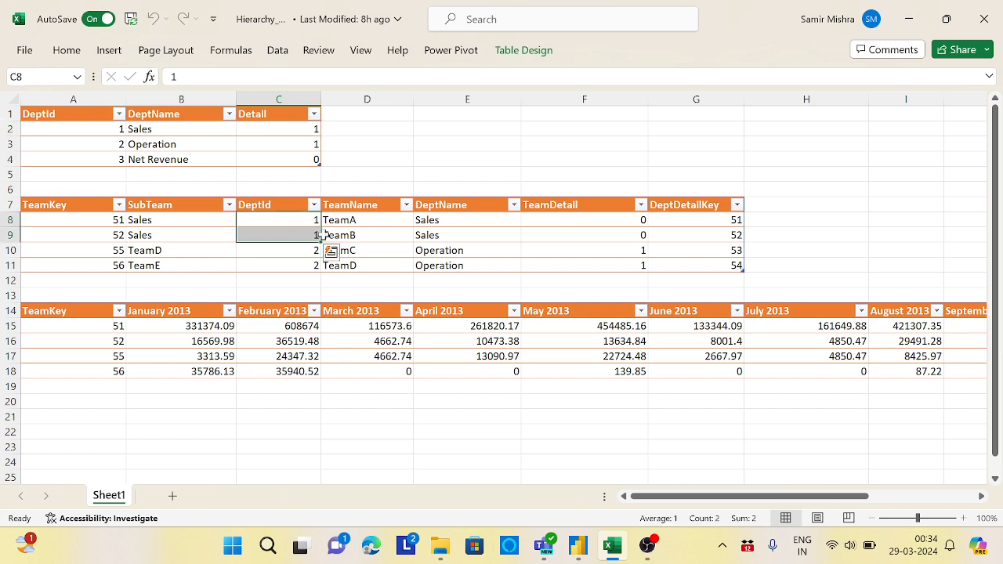
drag(358, 219, 358, 235)
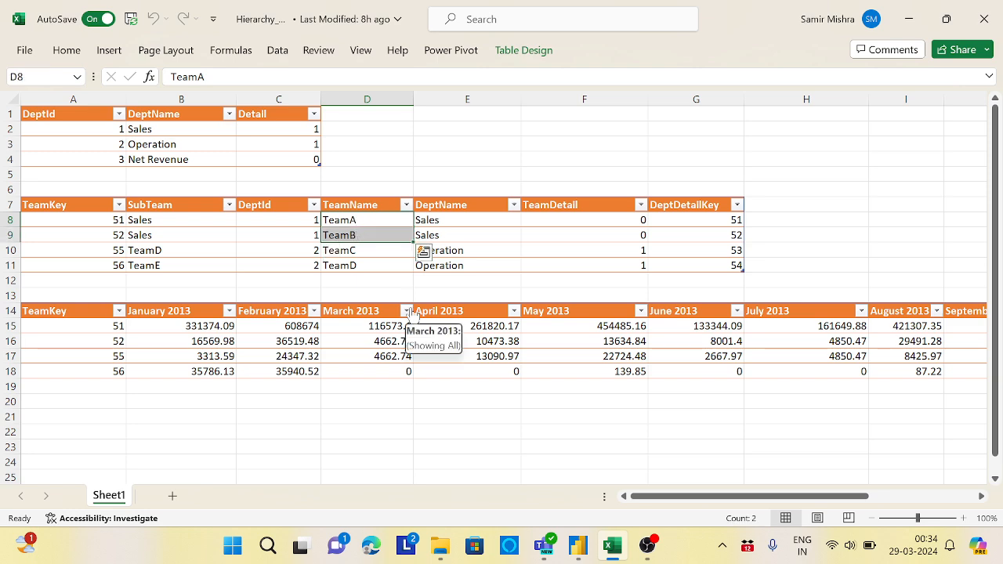
drag(457, 219, 456, 237)
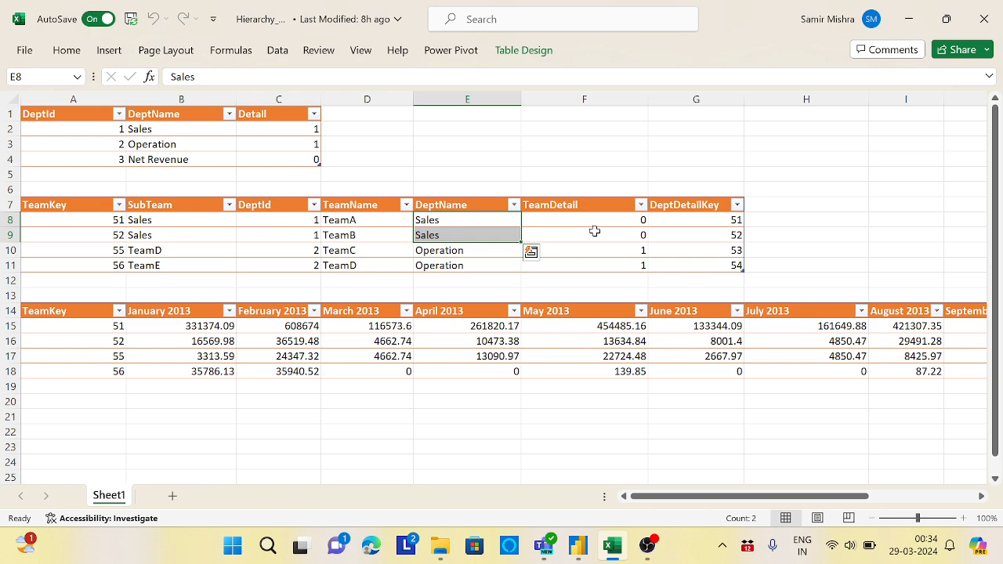
drag(600, 219, 604, 236)
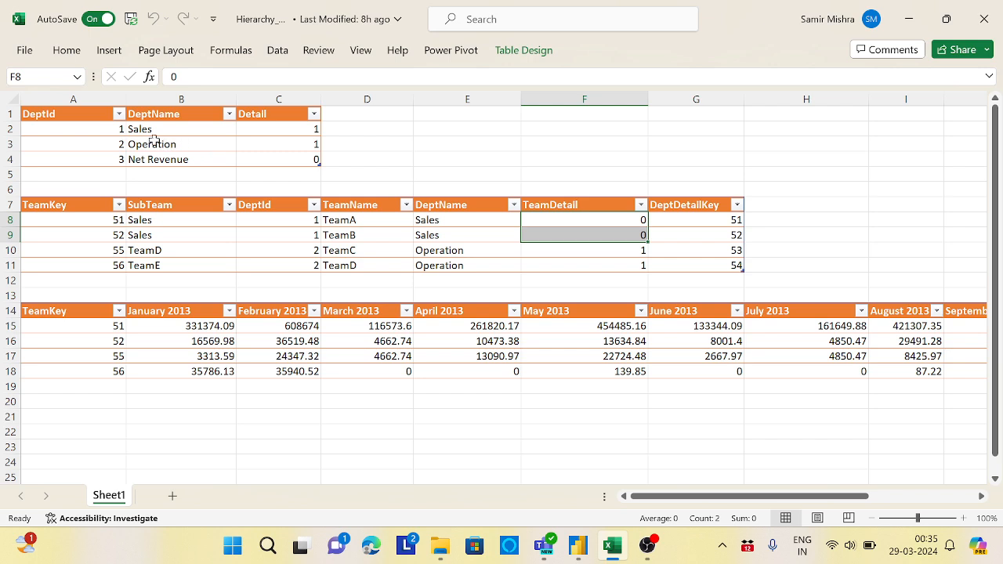
Step: Trace the Operation department to its rows in the team table, checking TeamName, TeamDetail, TeamKey and SubTeam
drag(111, 143, 269, 142)
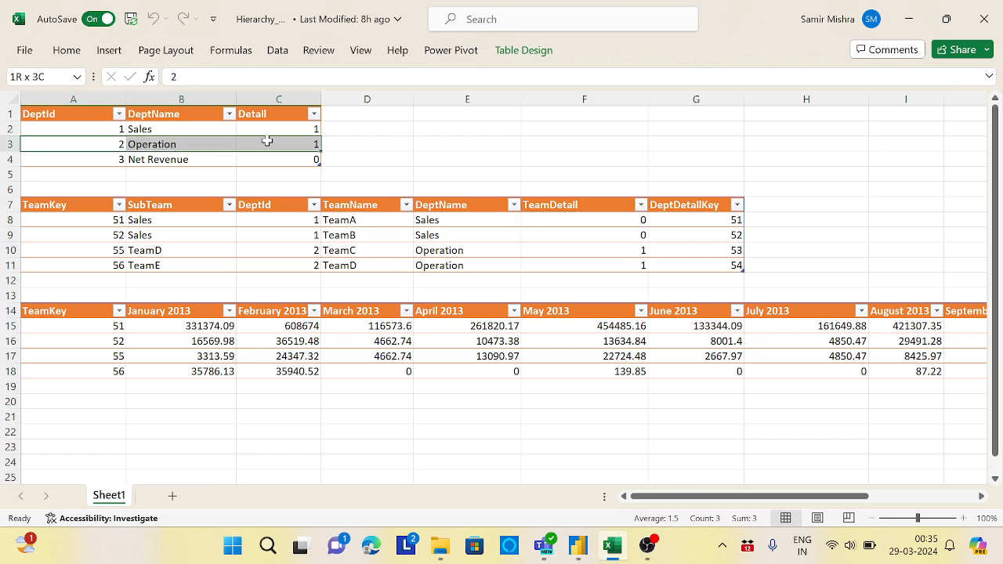
drag(308, 245, 354, 268)
click(354, 267)
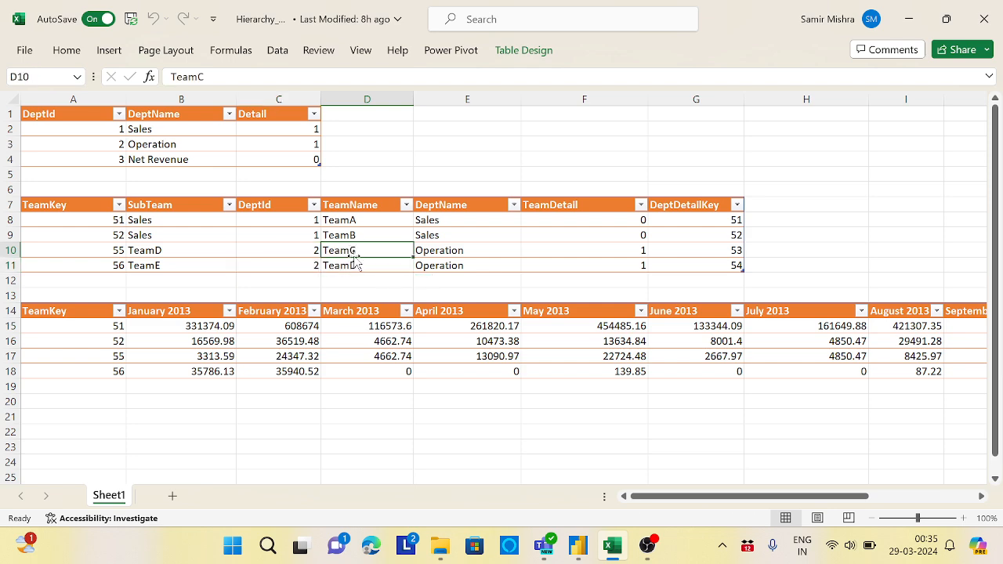
click(607, 249)
drag(607, 249, 609, 267)
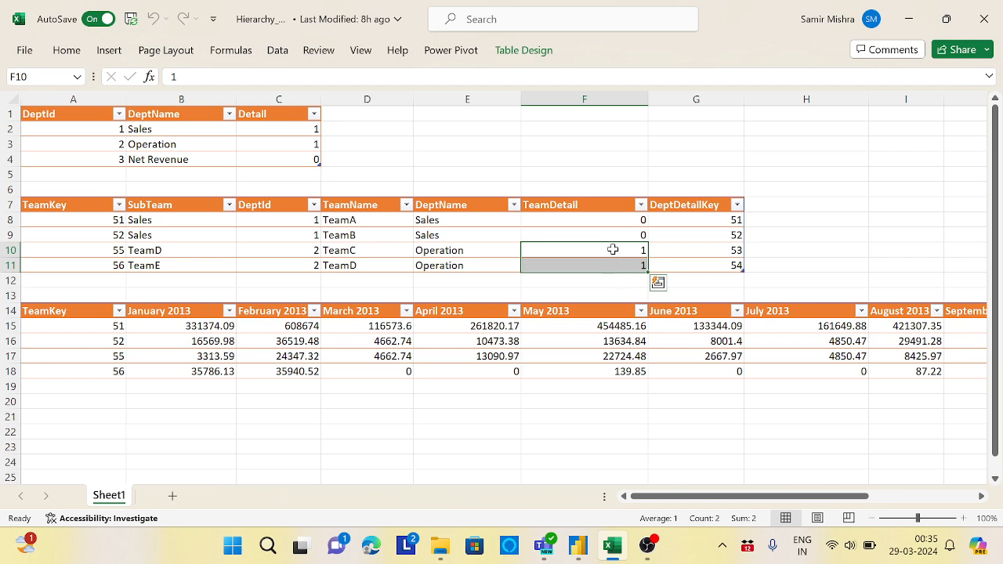
click(111, 249)
drag(110, 261, 153, 275)
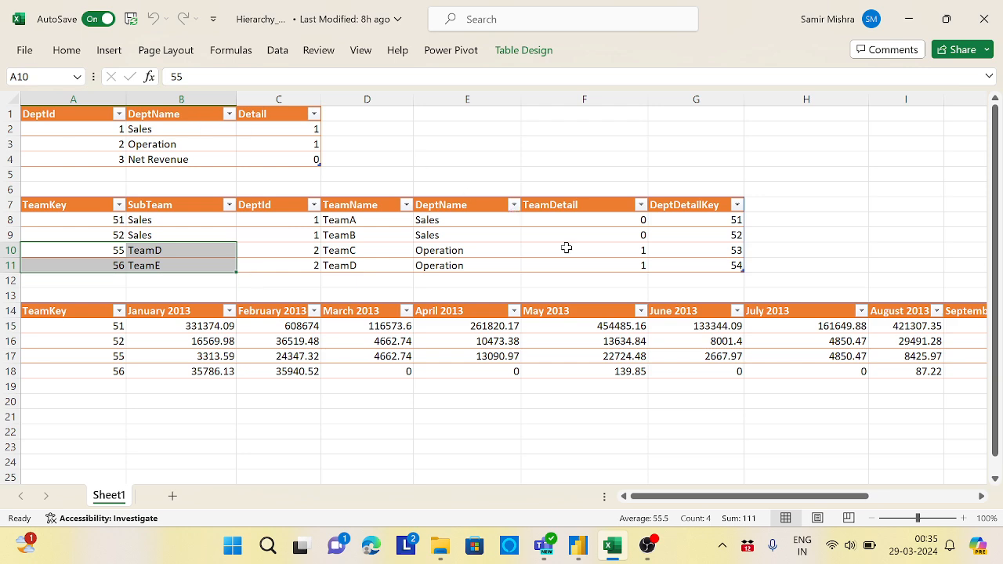
Step: Compare TeamDetail, DeptDetailKey and TeamKey for the Sales rows of the team table
click(831, 225)
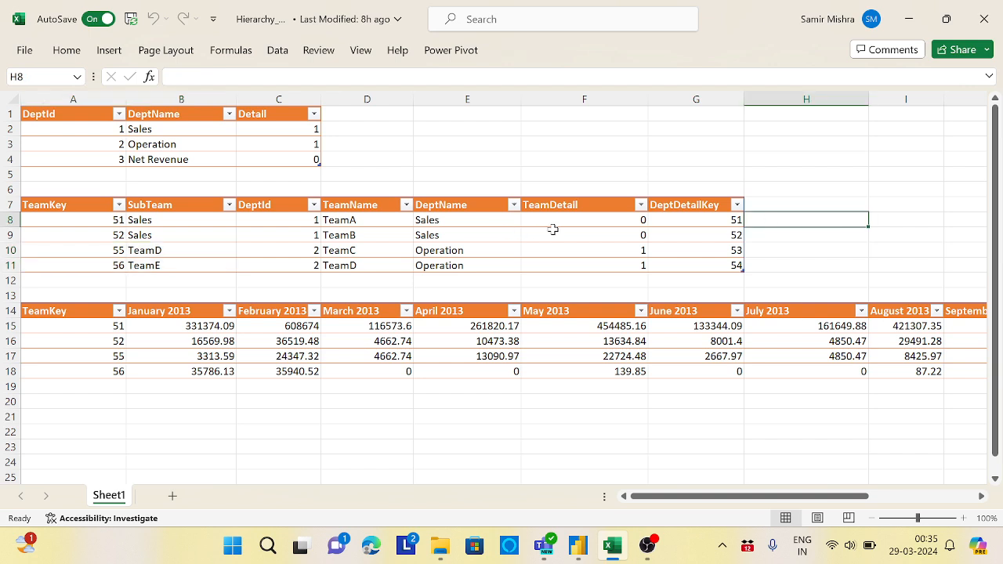
drag(589, 222, 595, 237)
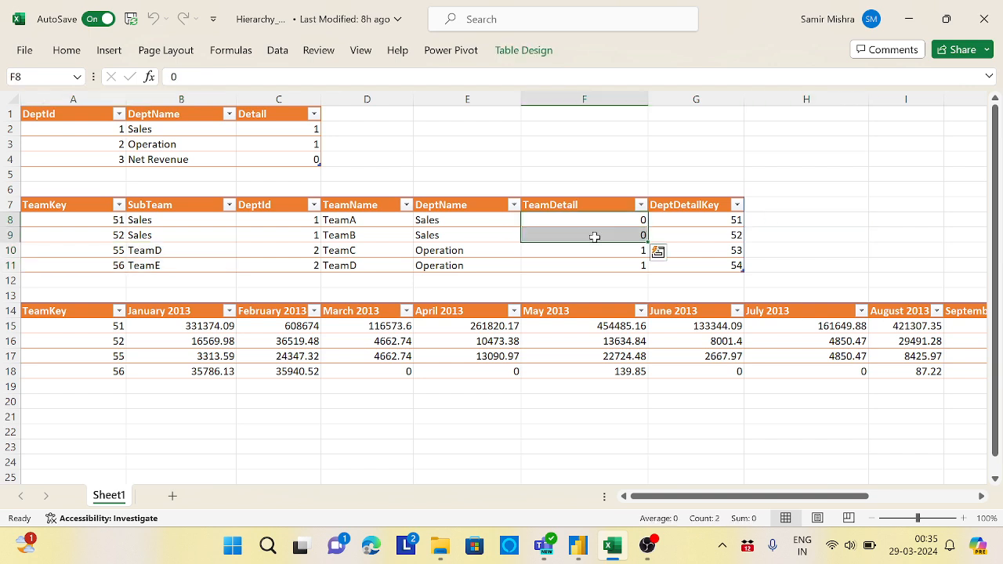
drag(699, 220, 704, 233)
drag(50, 221, 51, 231)
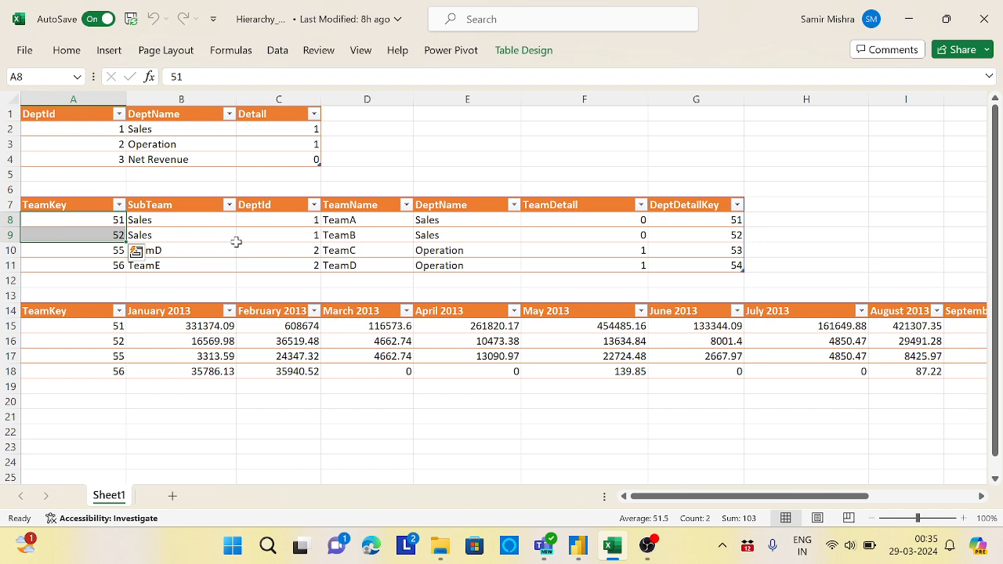
Step: Compare DeptName, TeamDetail, DeptDetailKey and TeamKey for the Operation team rows, and look over the monthly revenue table
click(461, 265)
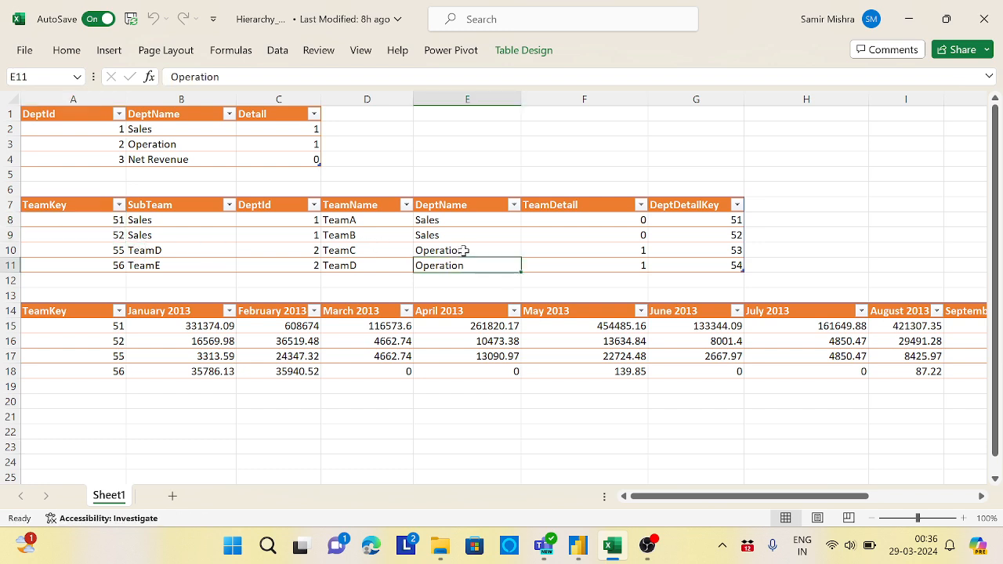
drag(462, 252, 470, 267)
click(615, 248)
drag(615, 248, 619, 267)
drag(710, 247, 711, 267)
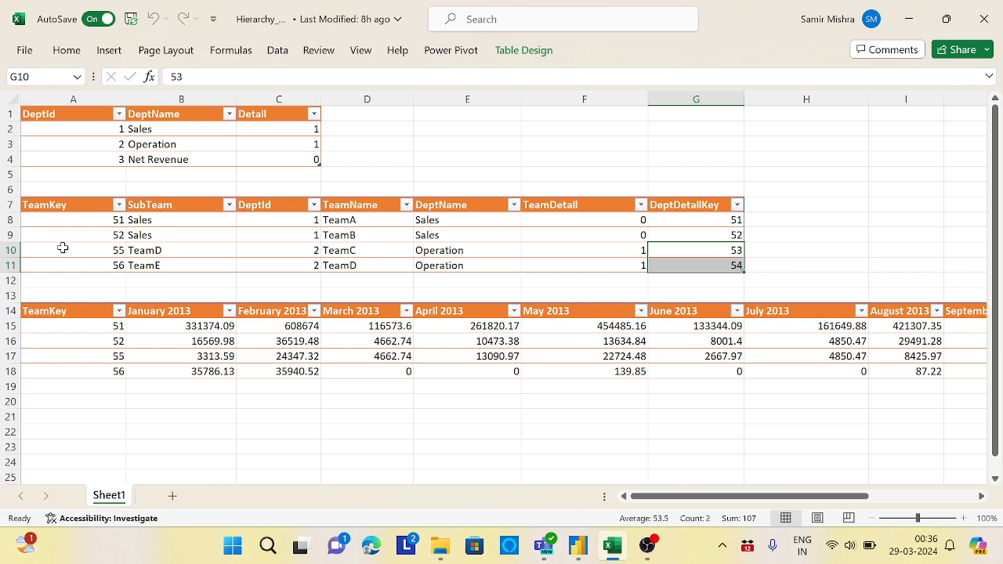
drag(69, 254, 68, 268)
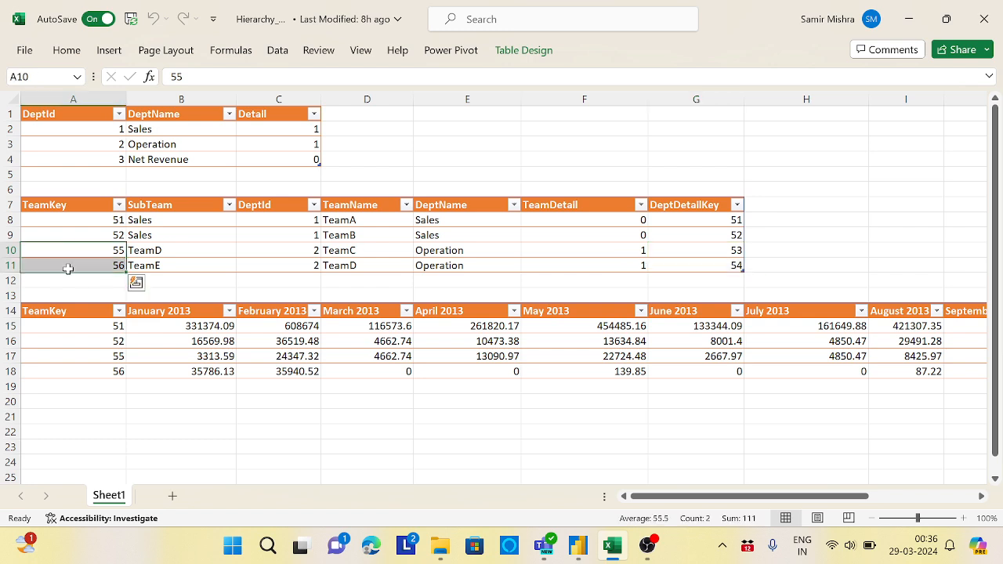
click(111, 225)
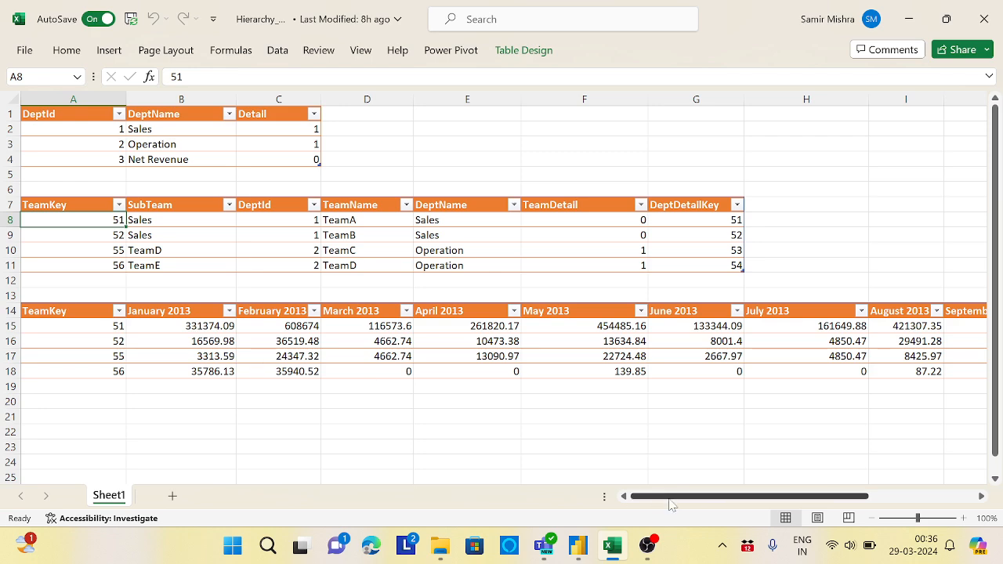
drag(670, 505, 632, 510)
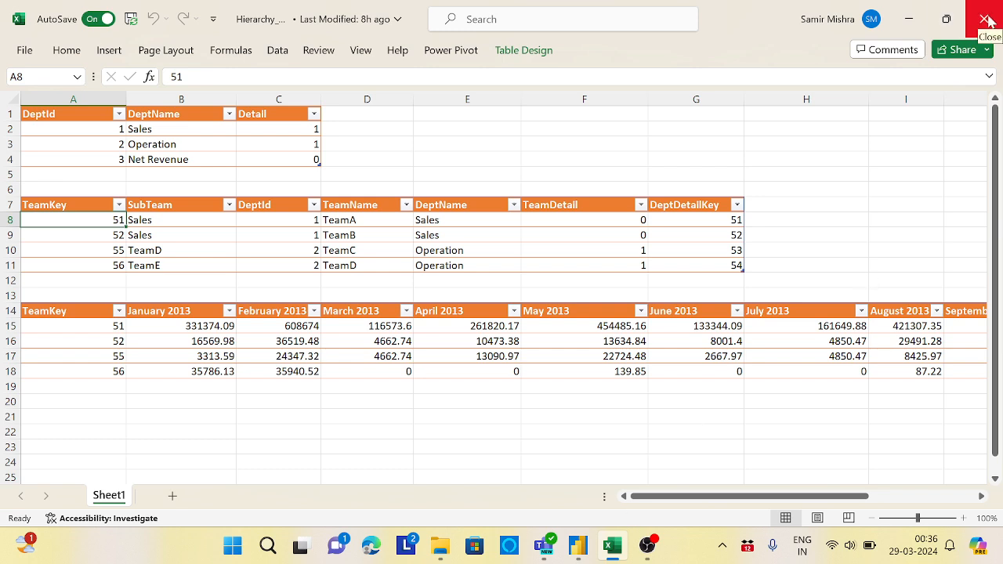
Step: Close the Excel workbook and switch to the Power Query Editor window of the Hierarchical Value file
click(986, 21)
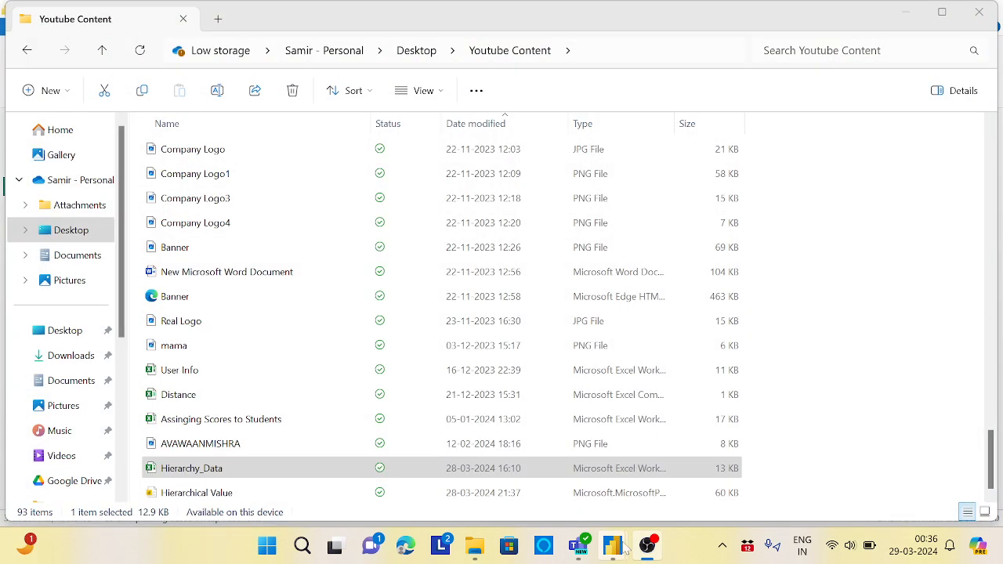
mouse_move(615, 549)
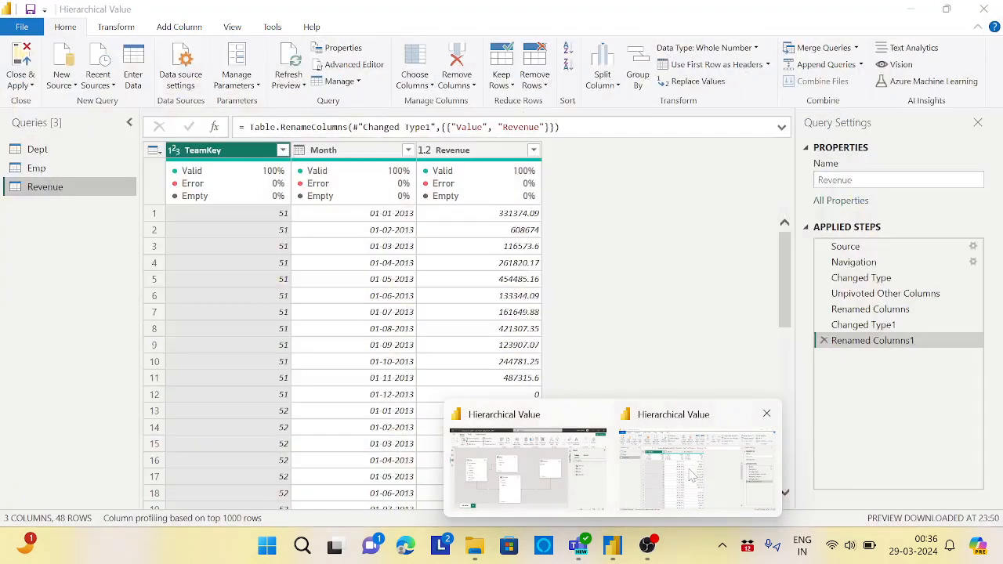
click(693, 472)
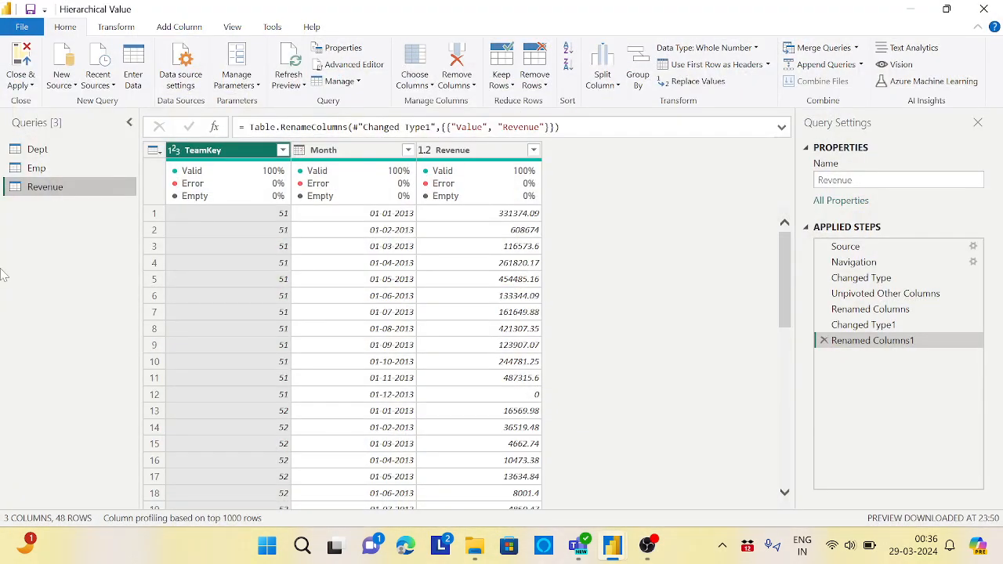
Step: Review the columns and rows of the Dept and Emp queries
click(38, 149)
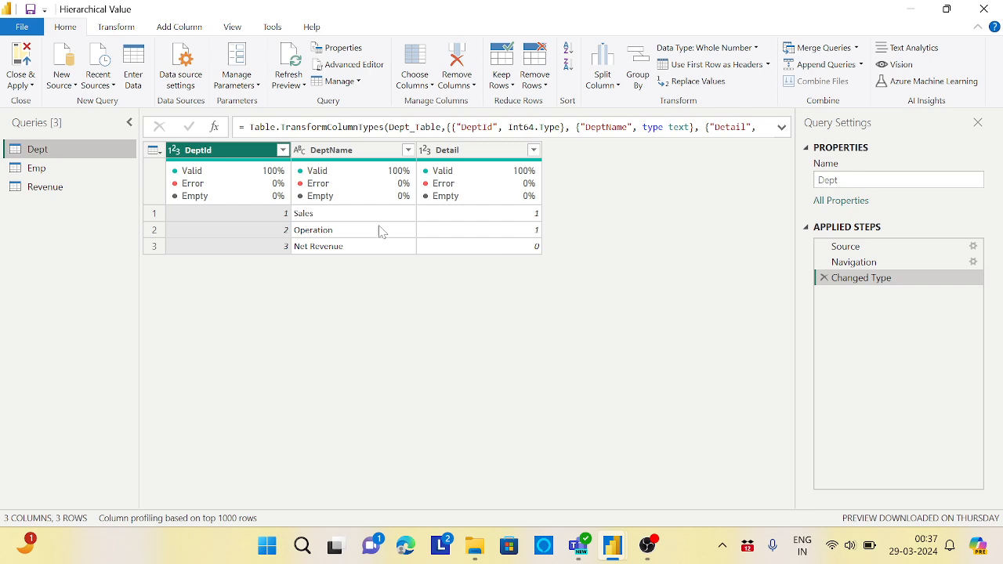
click(69, 170)
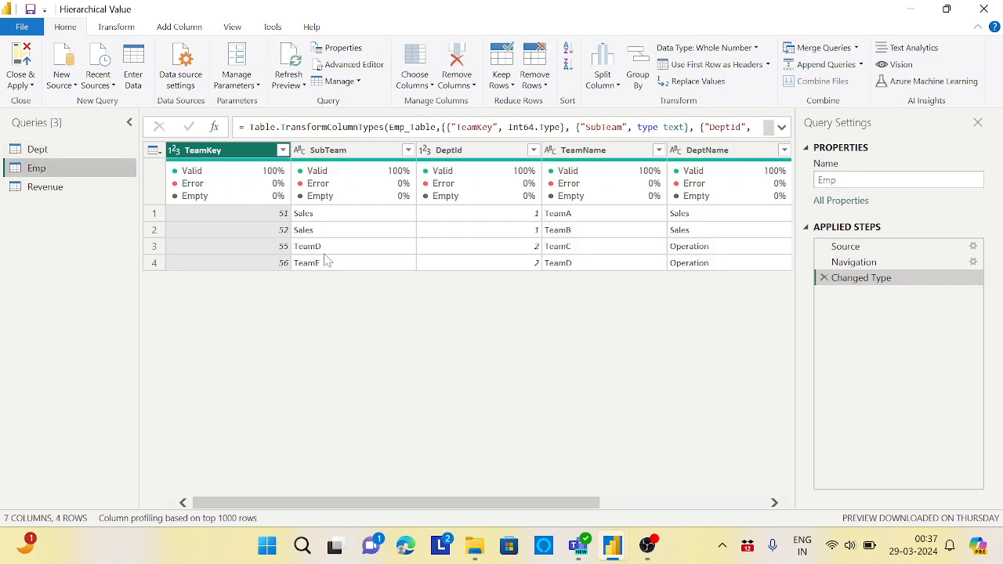
drag(561, 500, 457, 520)
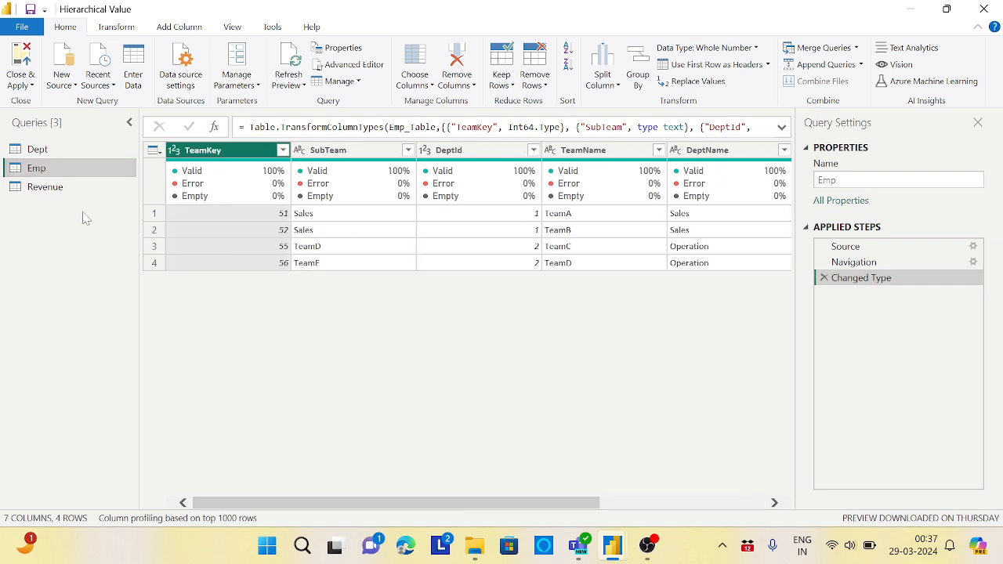
Step: Review the Revenue query's applied steps in order, from Navigation through the unpivot, column renames and type changes
click(59, 191)
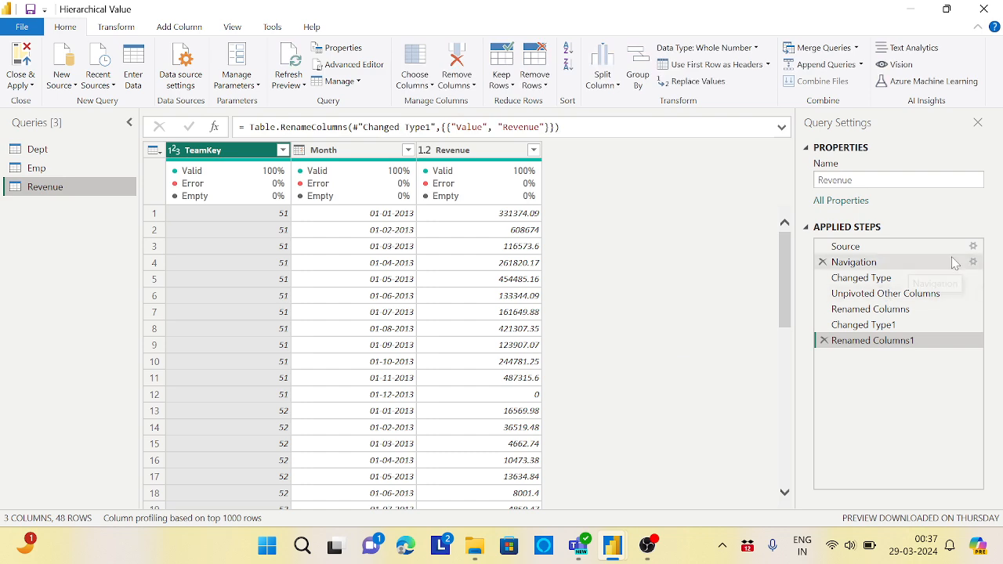
click(854, 262)
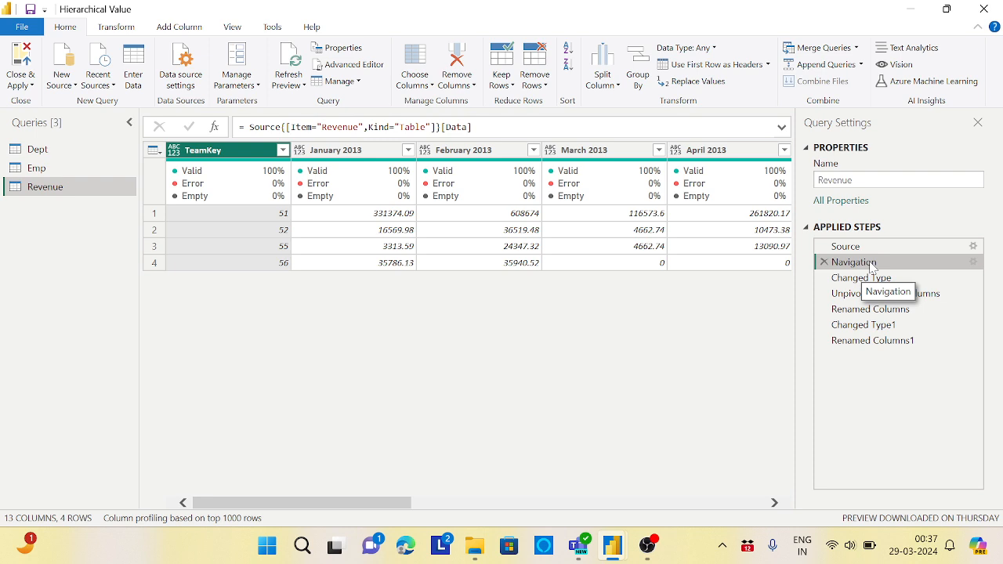
click(861, 279)
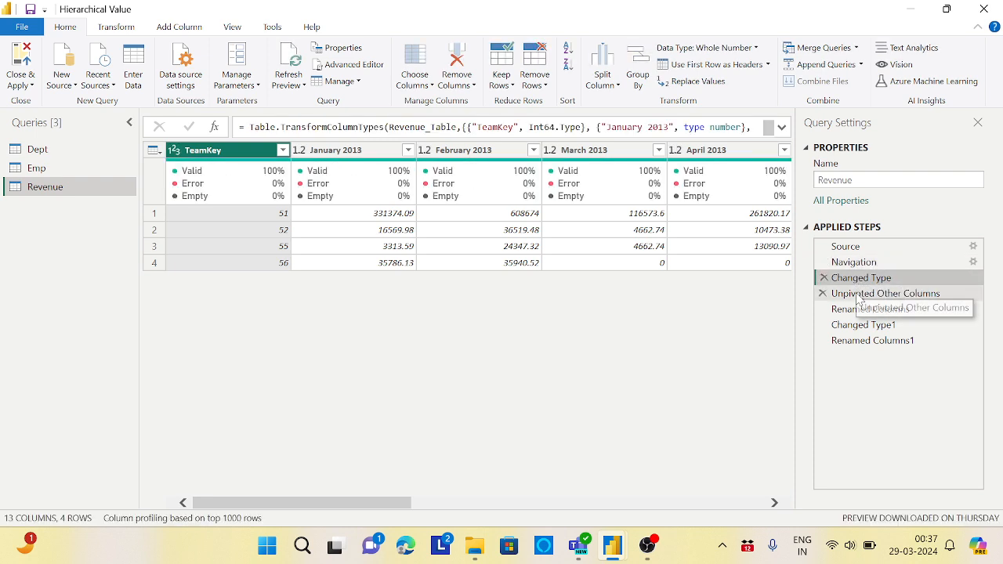
click(853, 293)
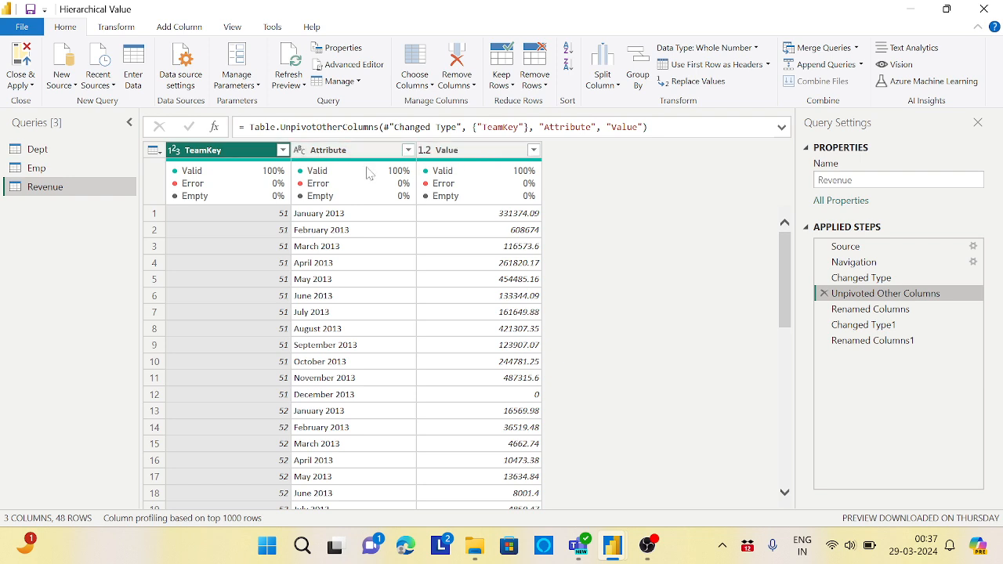
mouse_move(367, 169)
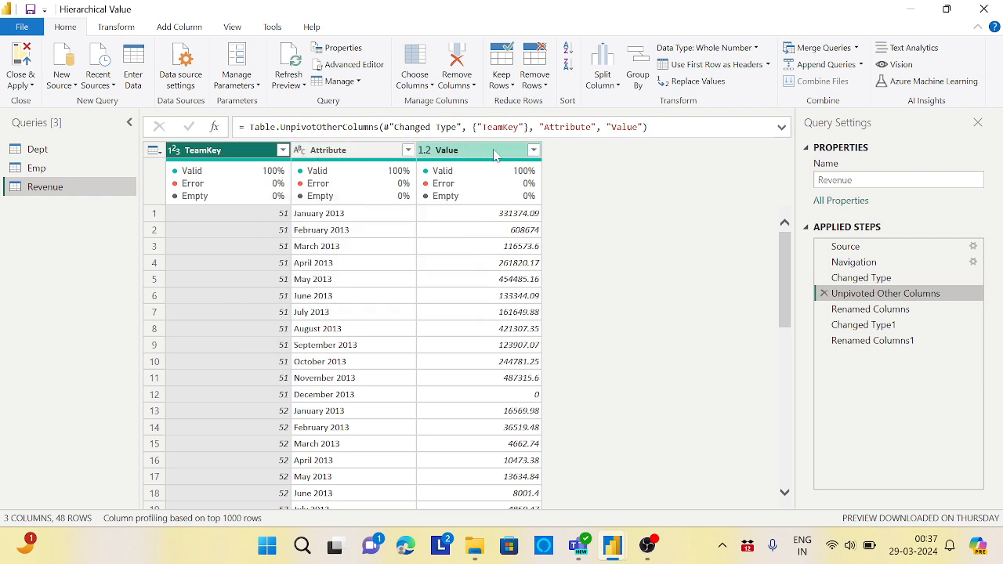
click(855, 311)
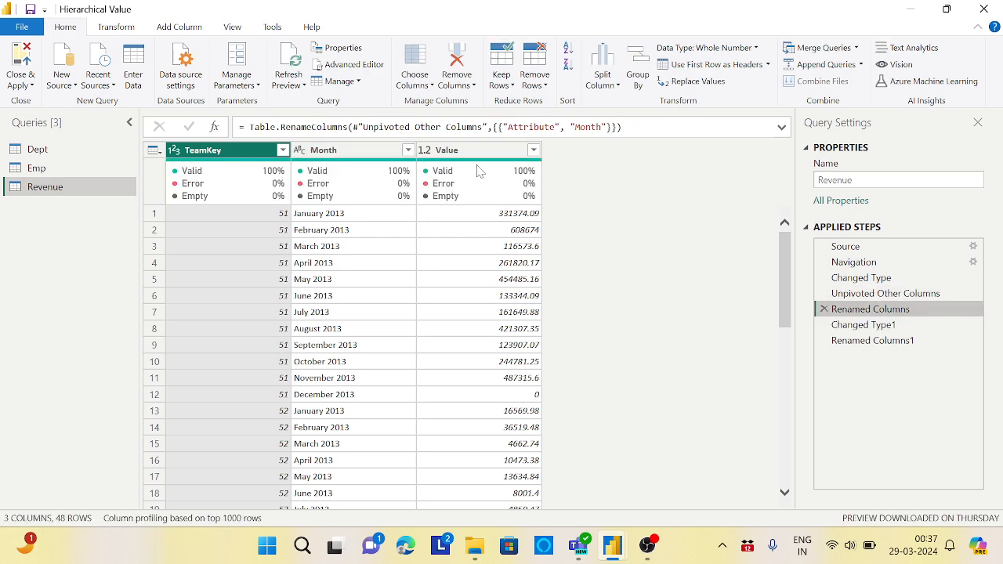
click(862, 324)
click(862, 346)
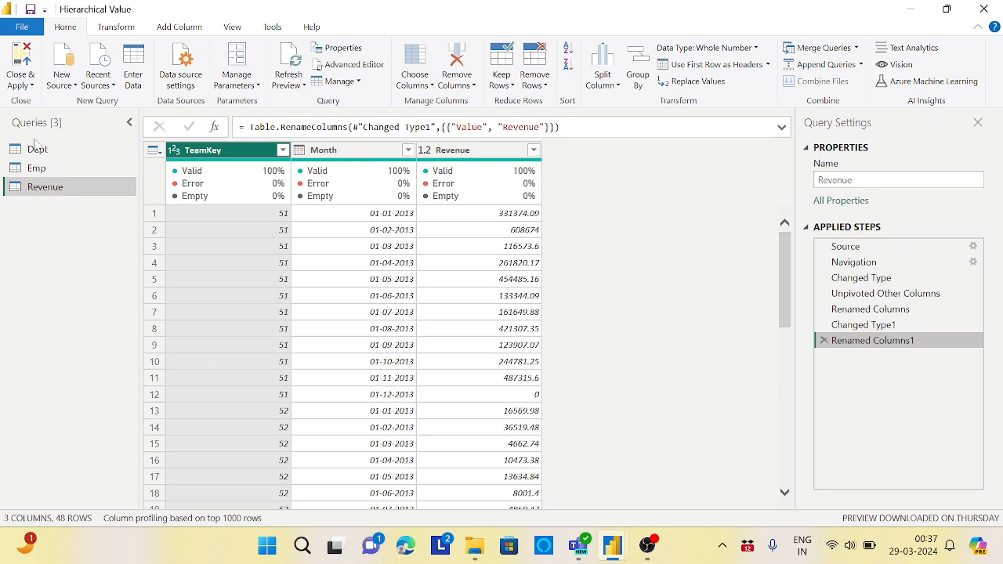
Step: Close the Power Query Editor applying the query changes, and return to the Hierarchical Value model window
click(33, 85)
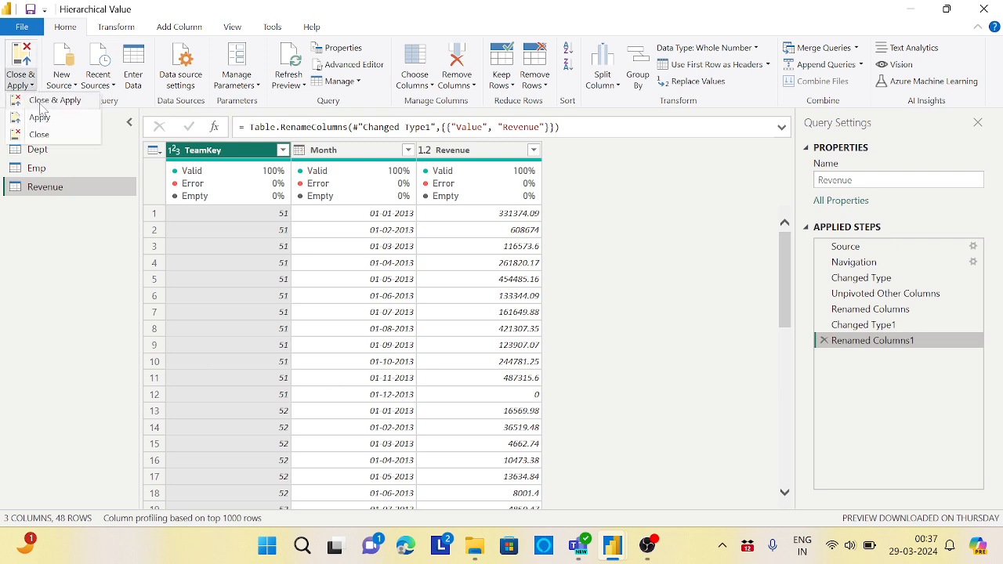
click(41, 102)
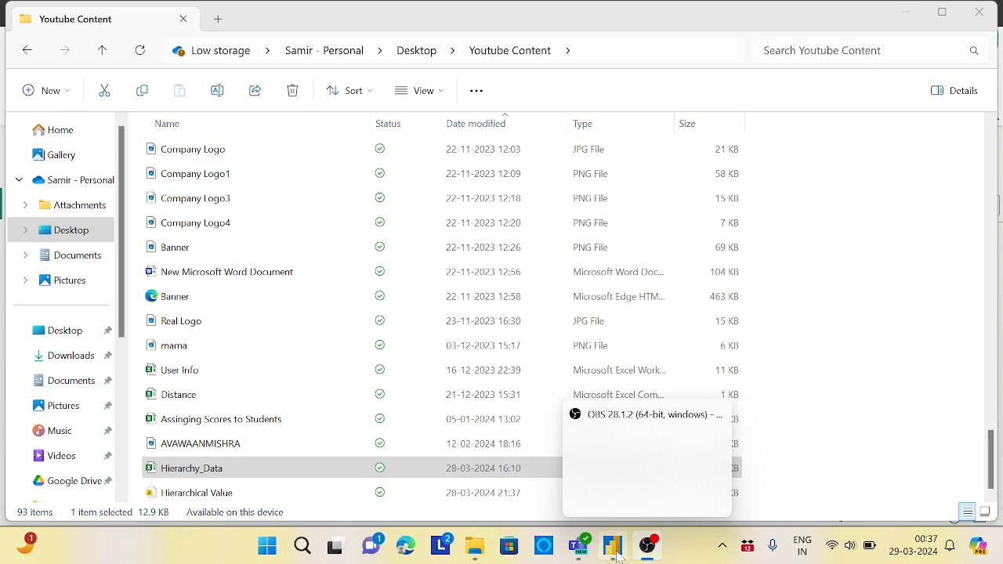
click(627, 488)
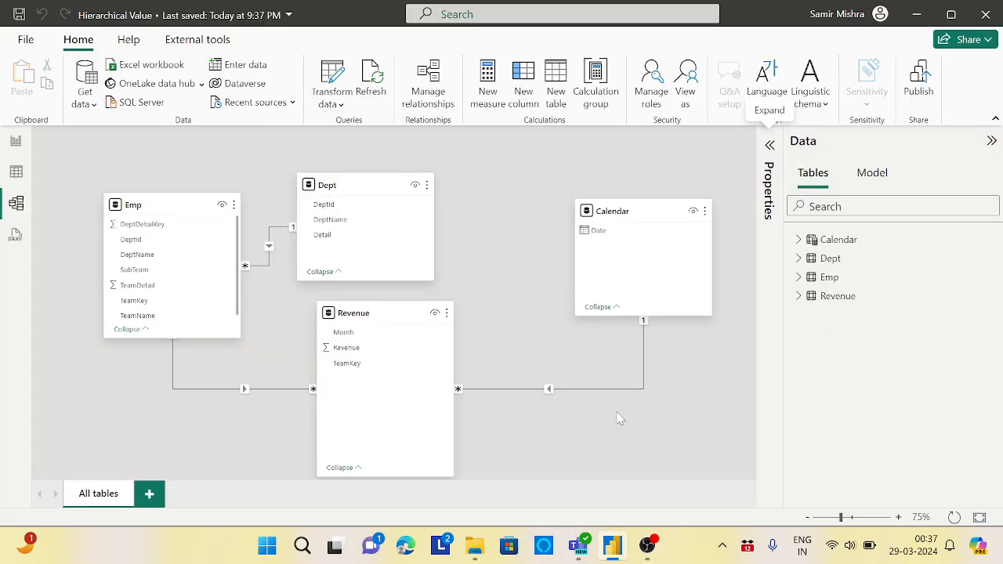
Step: Examine the Calendar table's CALENDAR formula, including its start and end dates
click(838, 244)
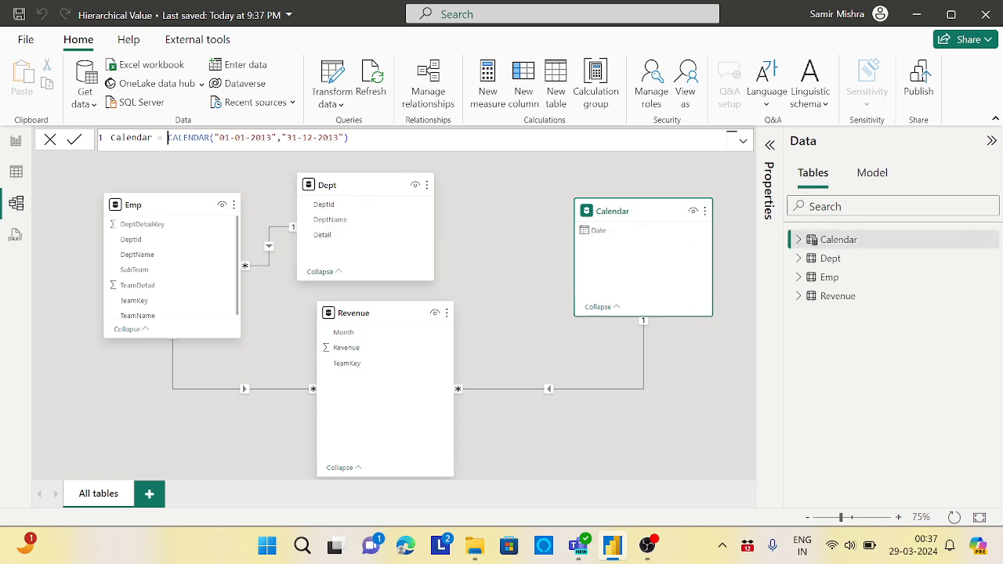
drag(166, 137, 272, 137)
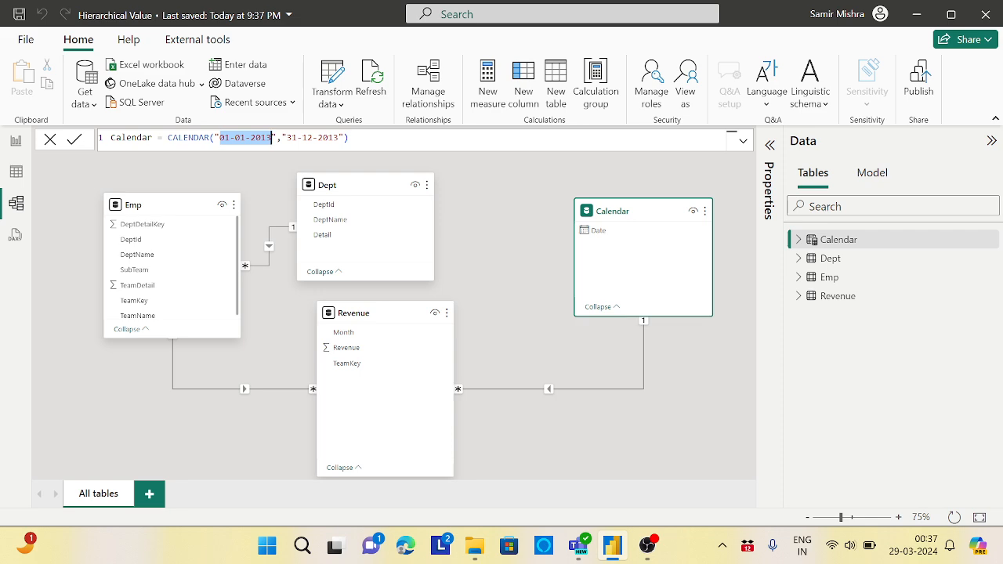
drag(293, 138, 339, 137)
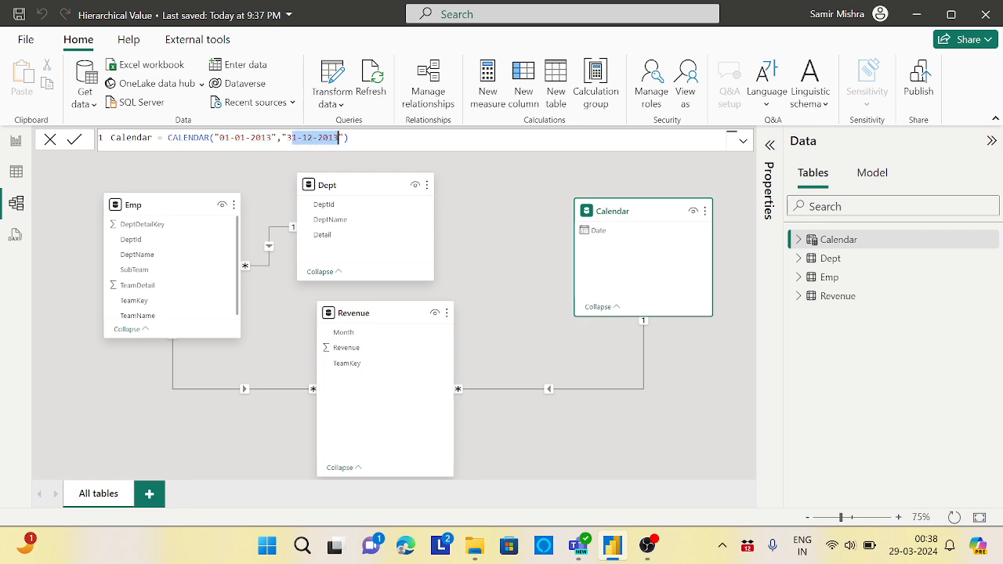
click(348, 138)
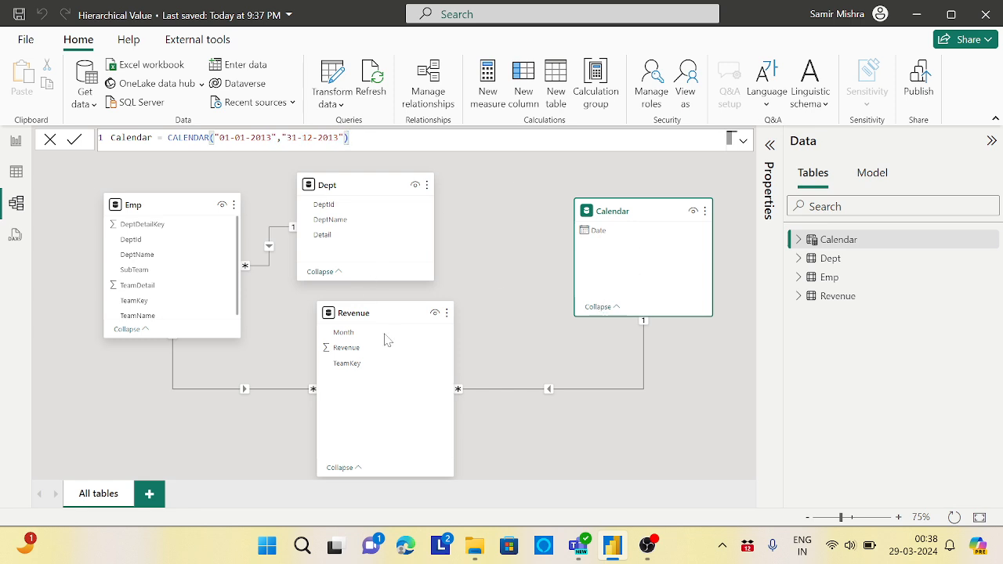
click(664, 405)
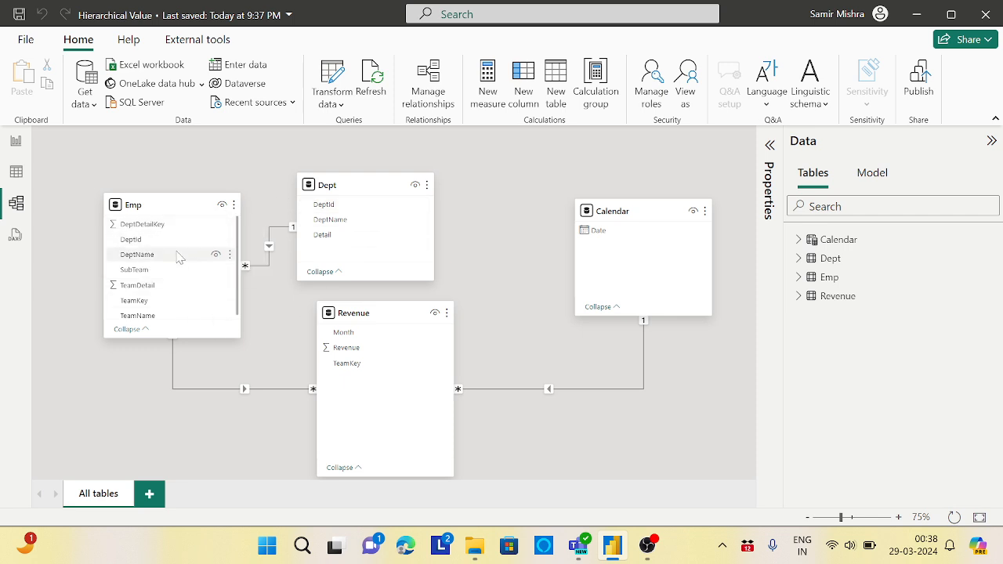
Step: Add DeptName from the Dept table to the rows of the empty matrix on report Page 1
click(16, 142)
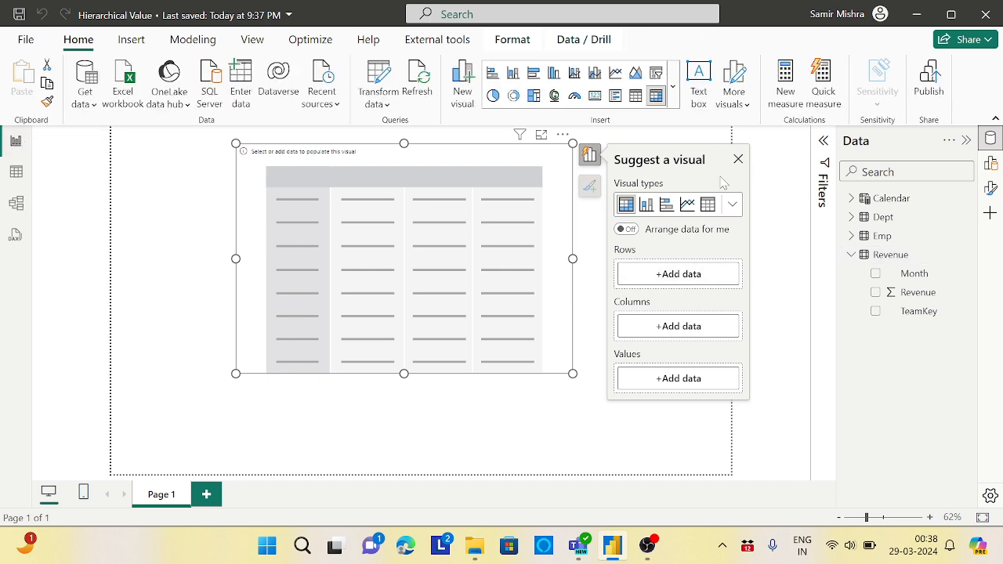
click(738, 160)
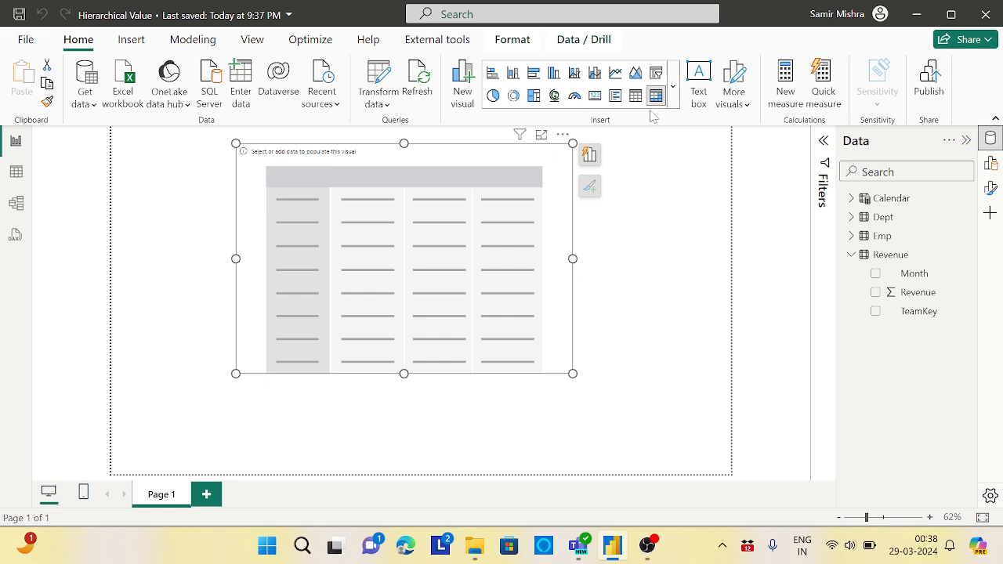
click(589, 157)
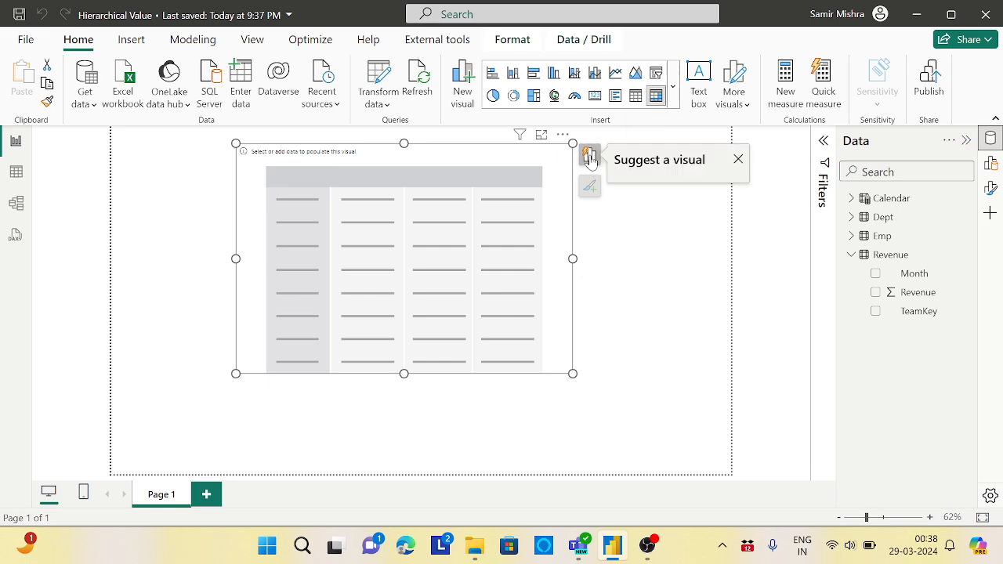
click(693, 279)
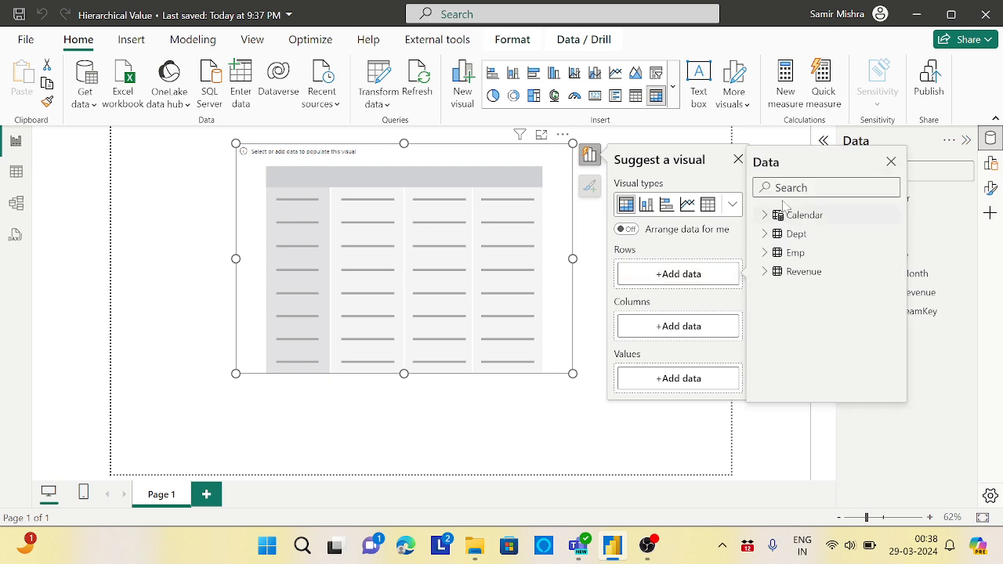
click(766, 234)
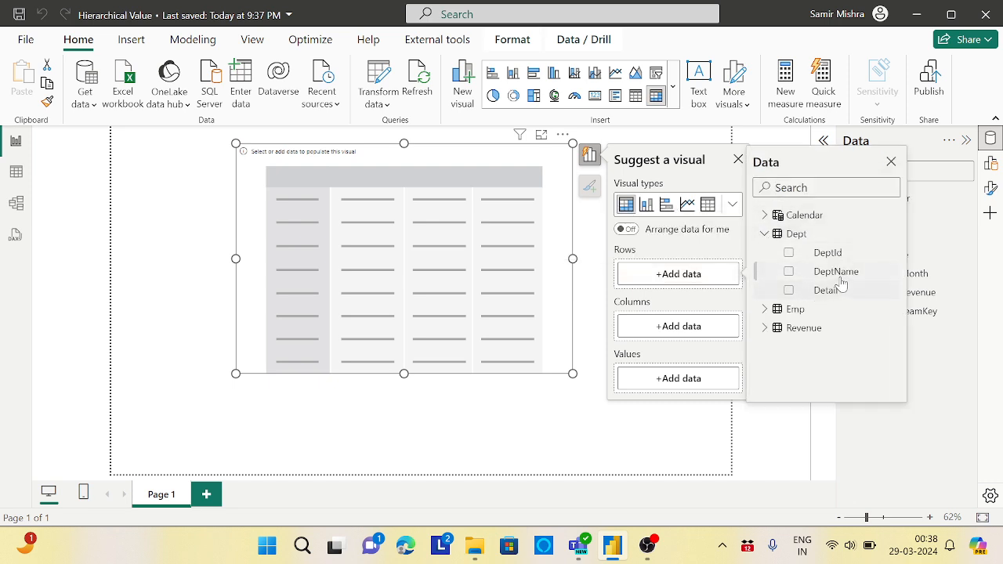
click(789, 272)
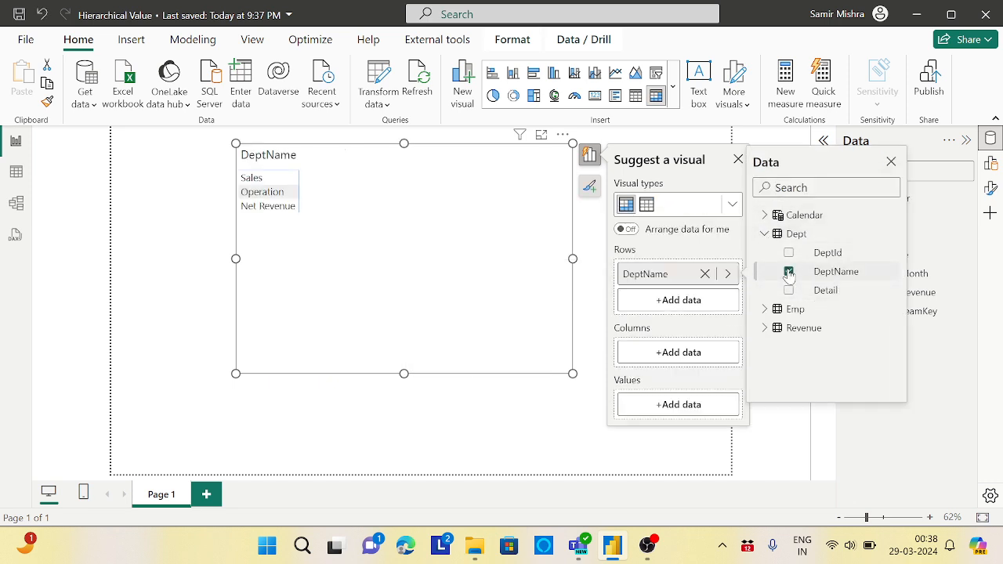
click(788, 272)
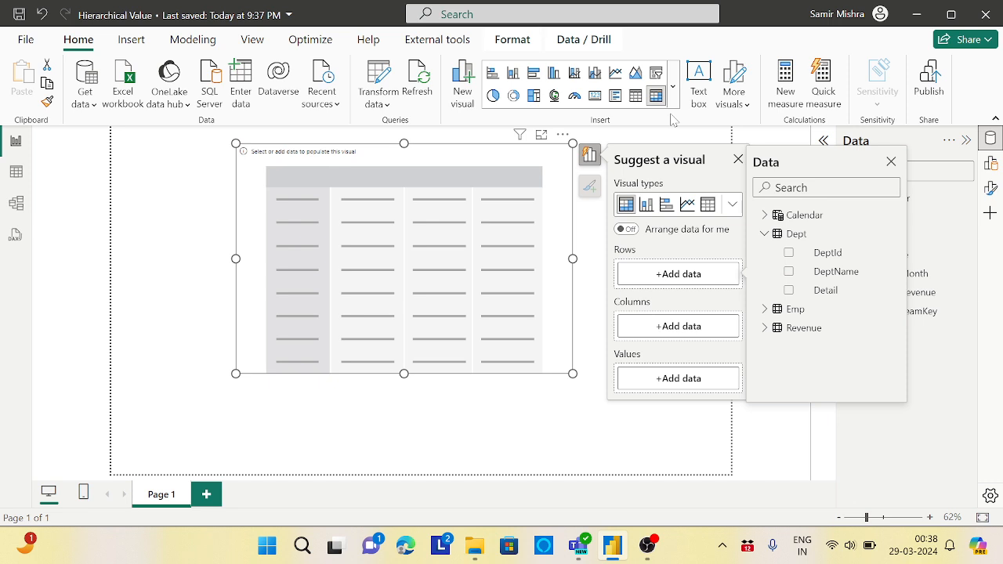
click(815, 271)
click(787, 416)
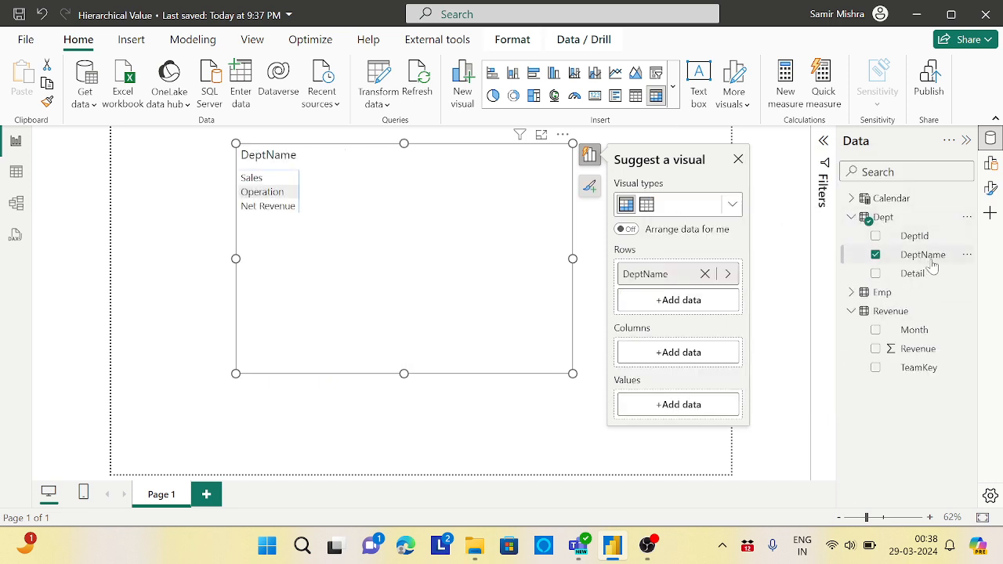
Step: Check which column the Dept table's DeptName field is sorted by
click(928, 258)
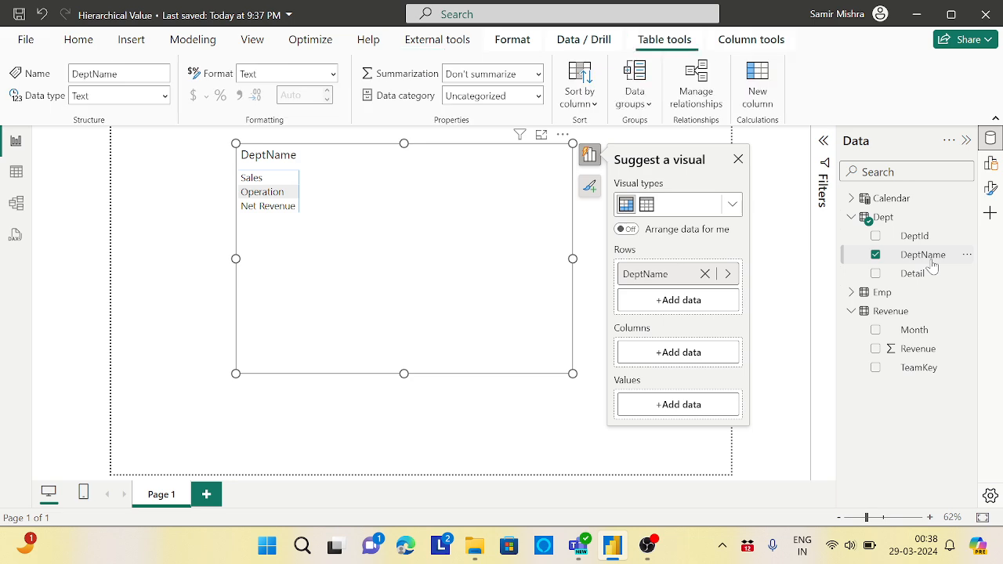
click(584, 84)
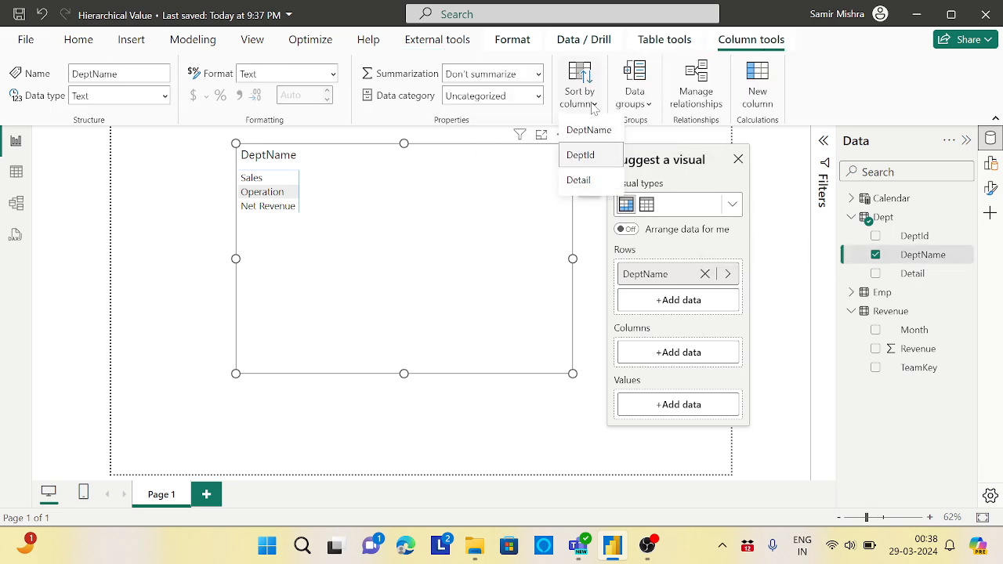
click(587, 157)
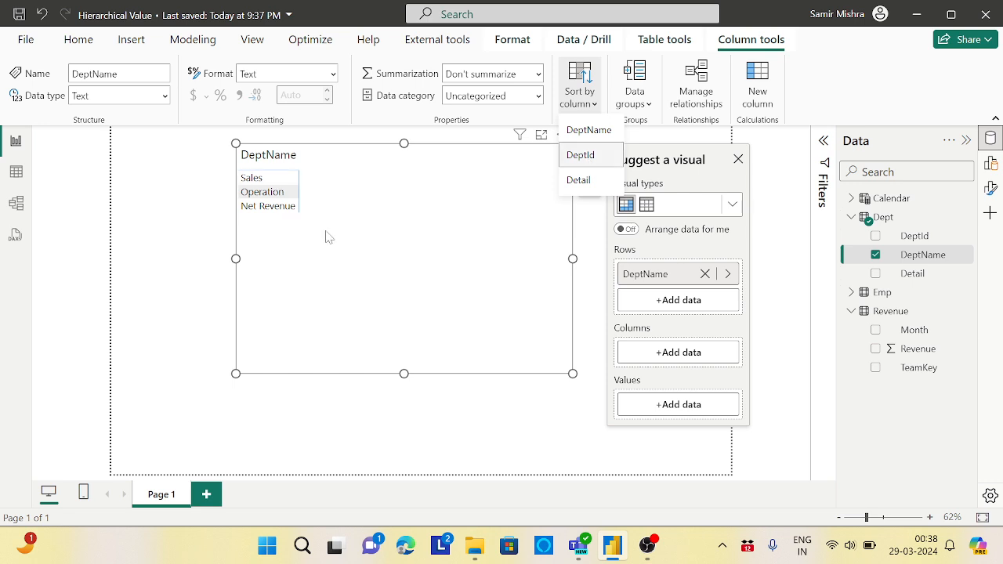
click(470, 253)
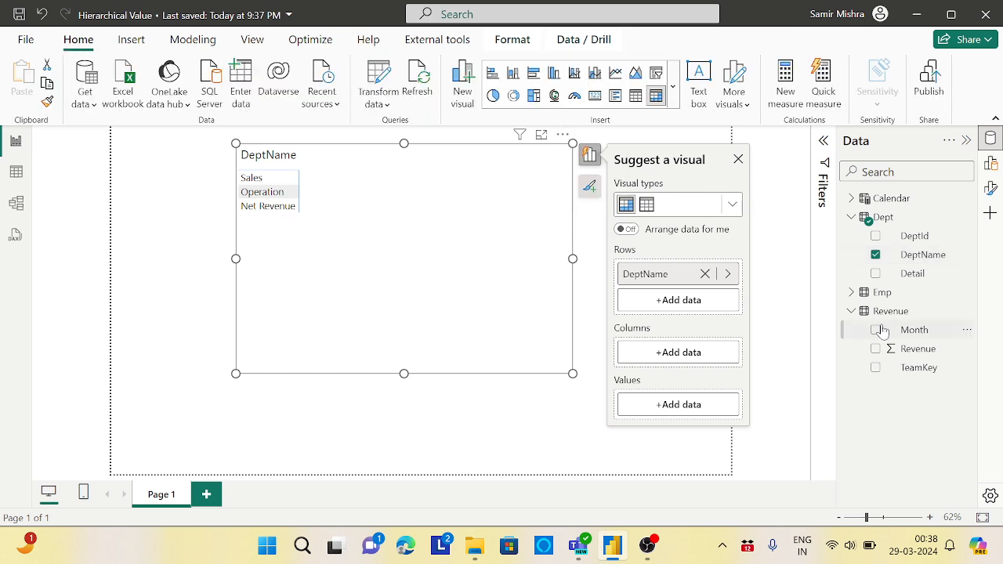
Step: Collapse the Dept and Revenue field lists, and create and load a blank manually entered table named Key Measures
click(852, 219)
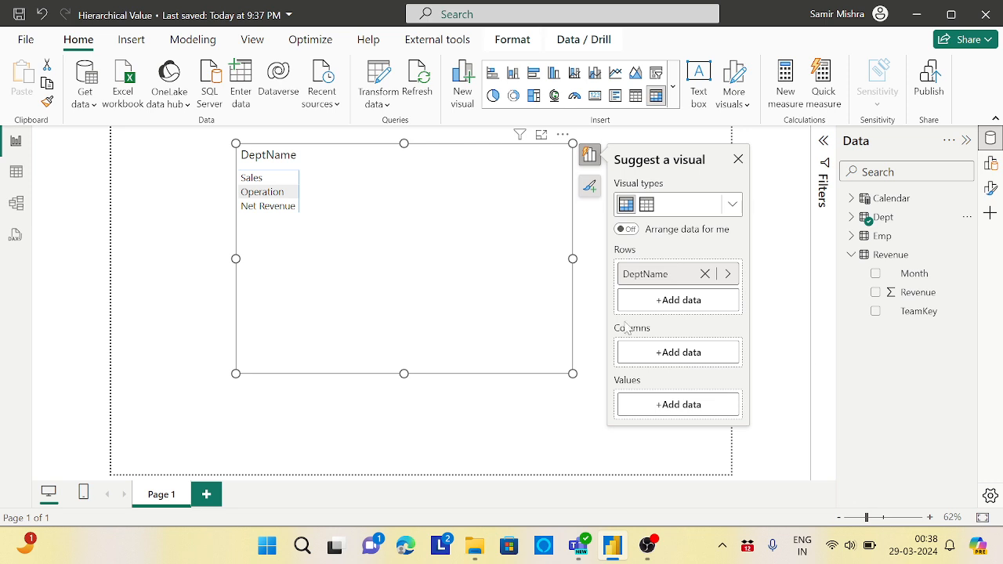
click(853, 257)
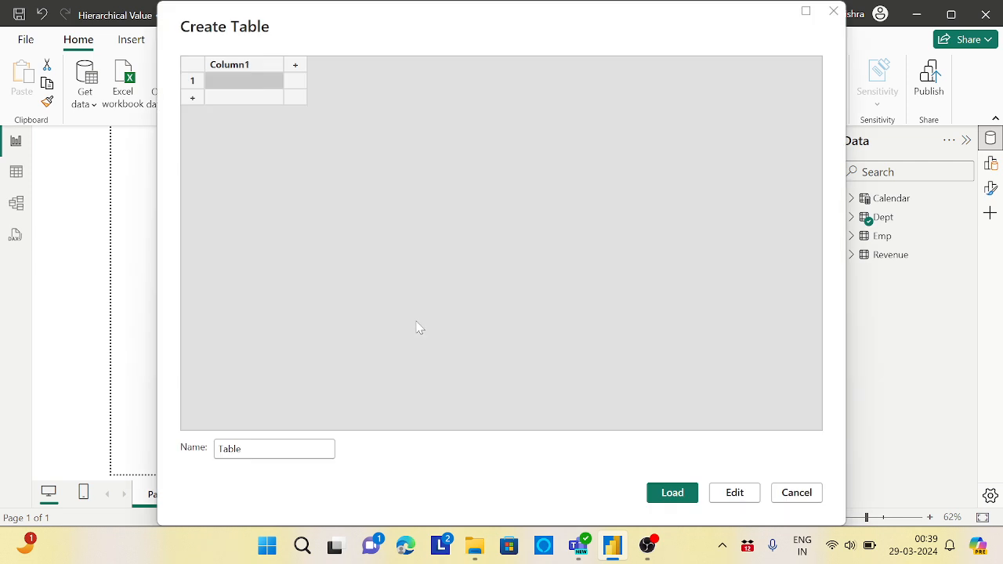
click(243, 449)
drag(243, 449, 186, 454)
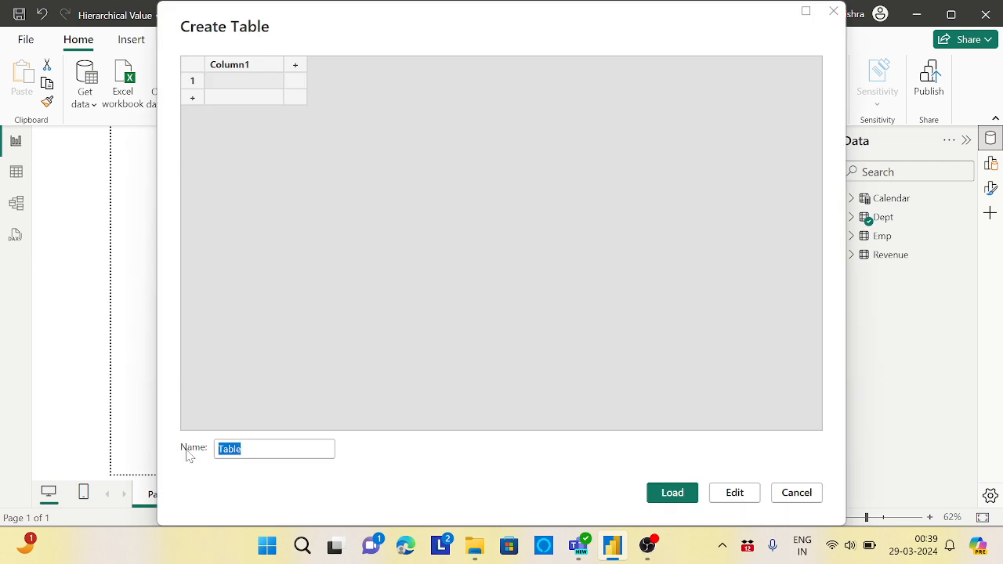
text(Key Measures)
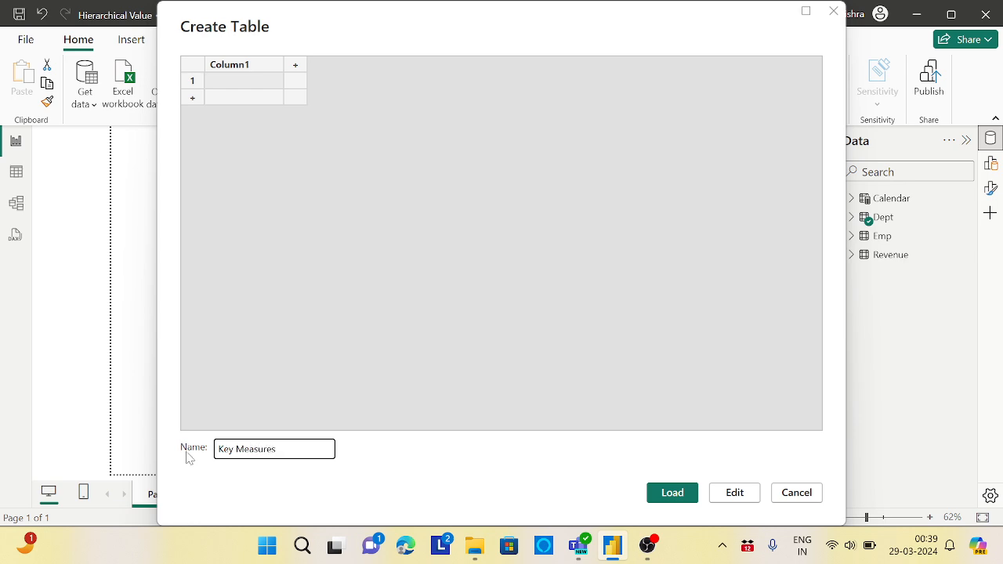
click(672, 493)
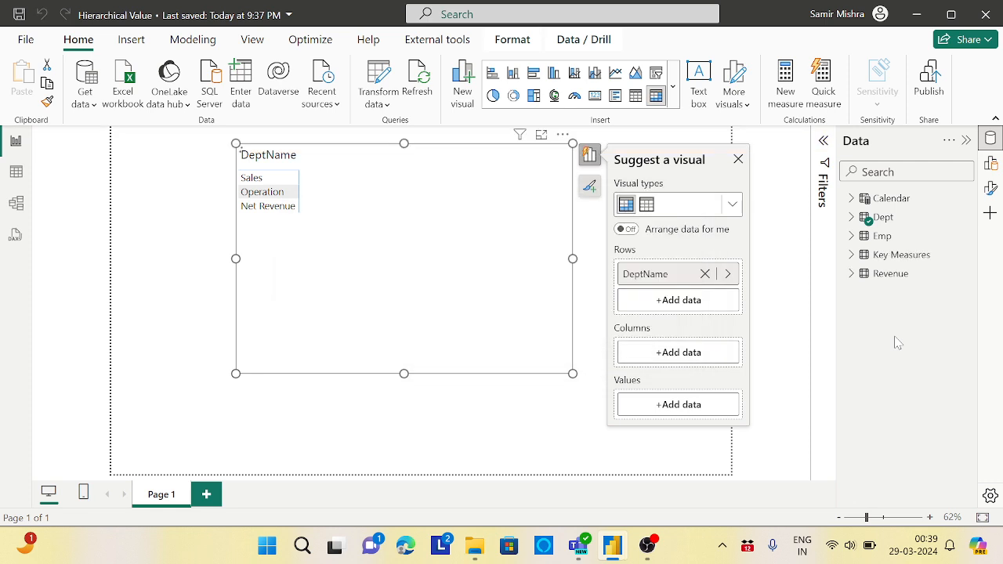
Step: Create a measure in the Key Measures table with the formula Total Revenue = sum(Revenue[Revenue])
click(964, 255)
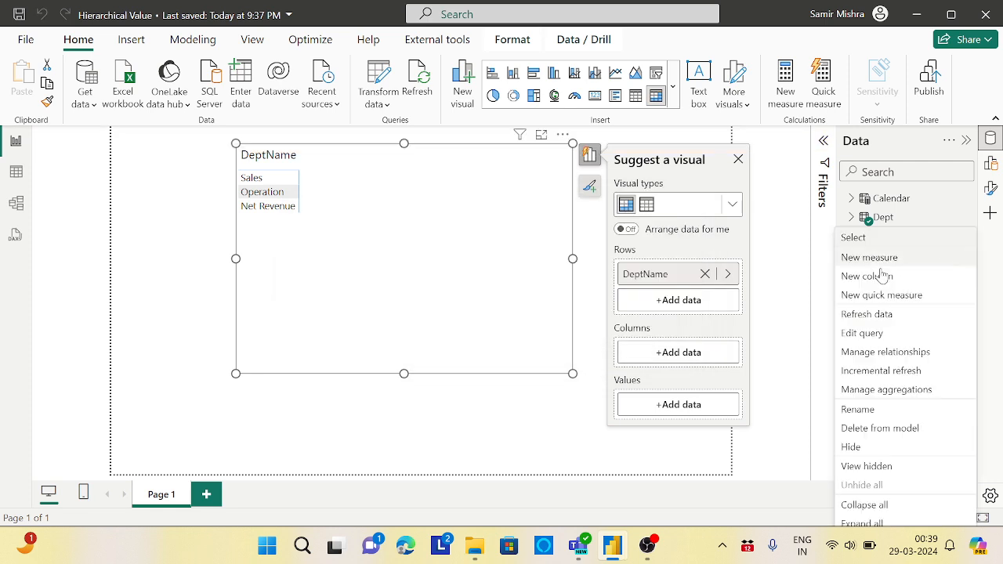
click(868, 258)
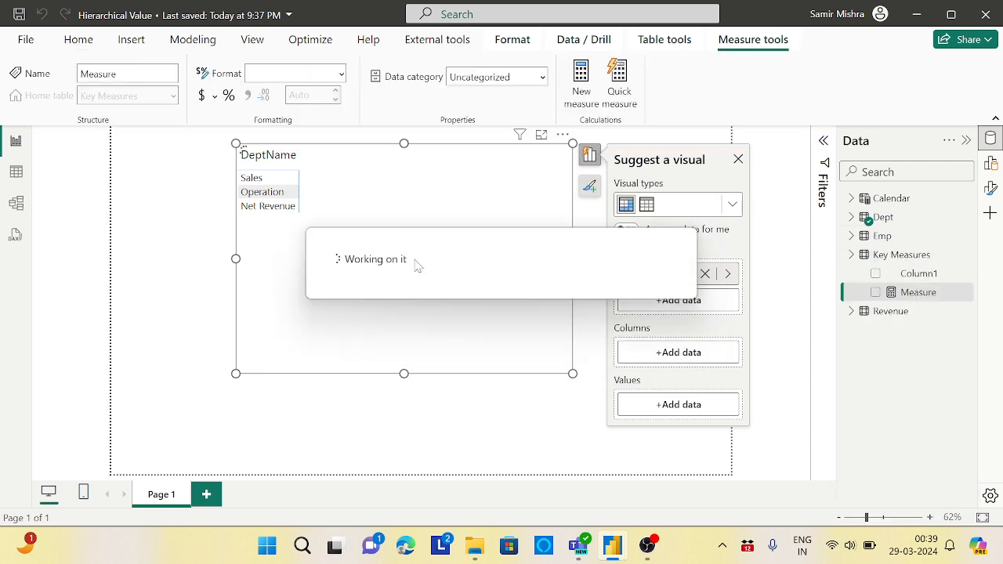
text(Tot)
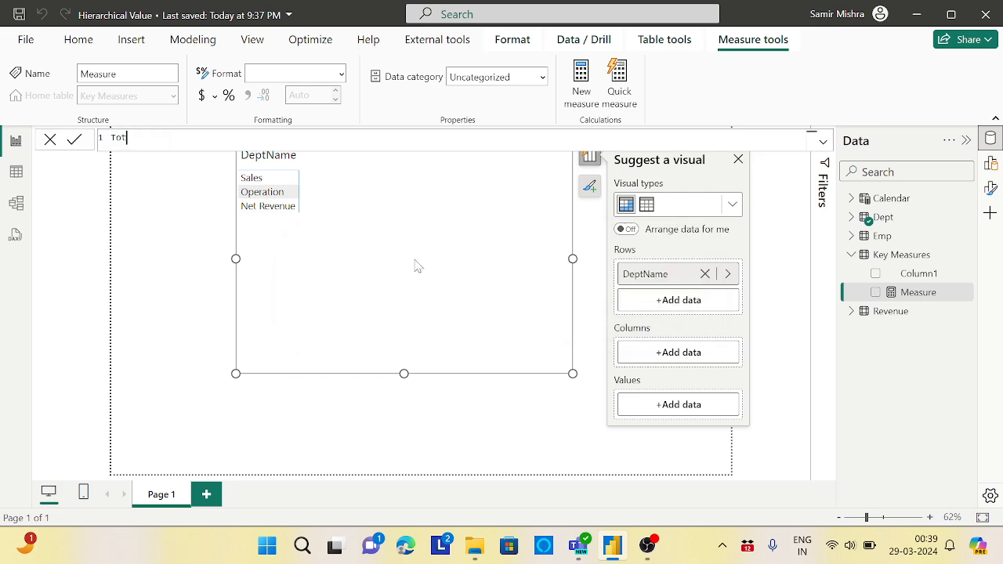
text(al Revenue= sum()
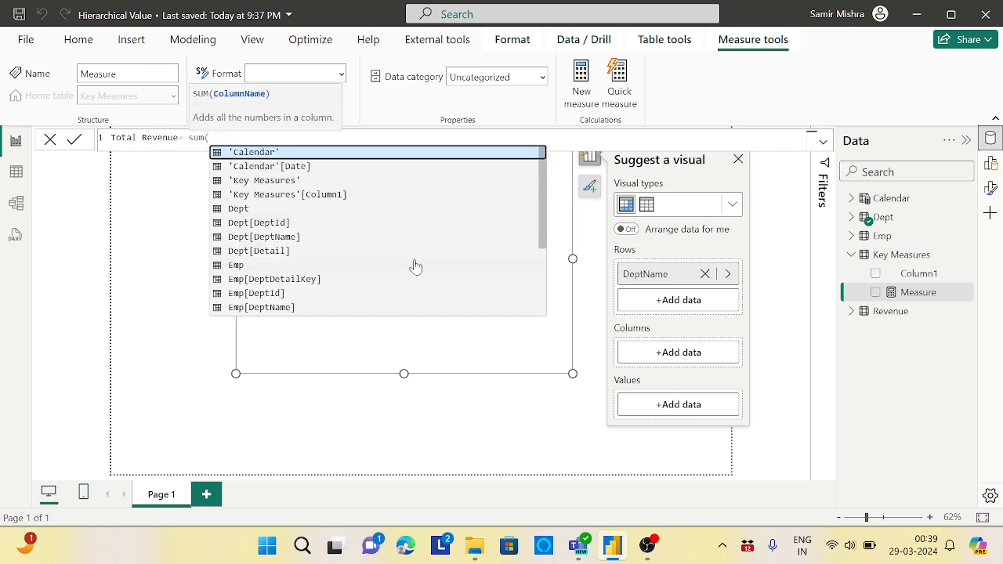
text(reve)
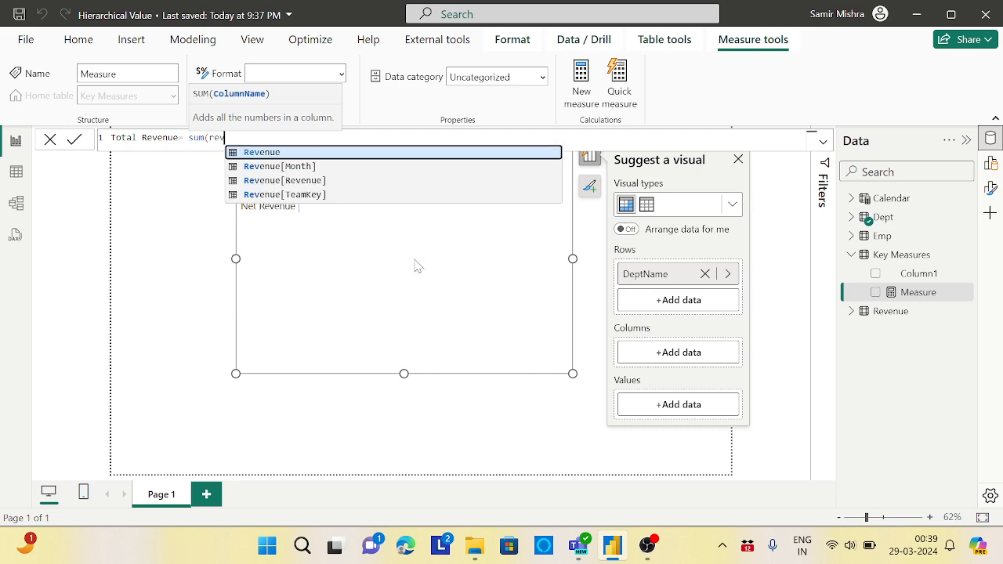
click(309, 180)
text())
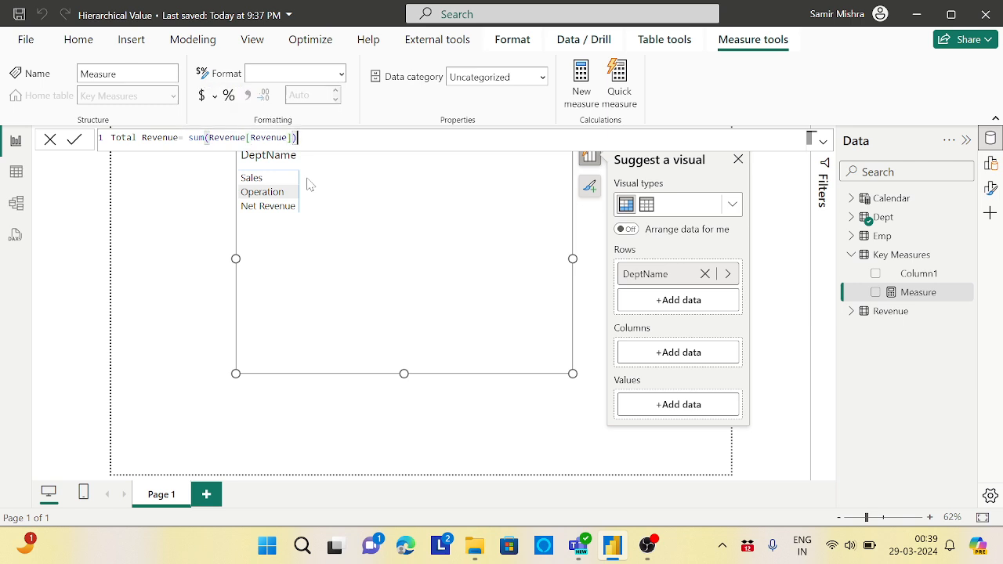
key(Return)
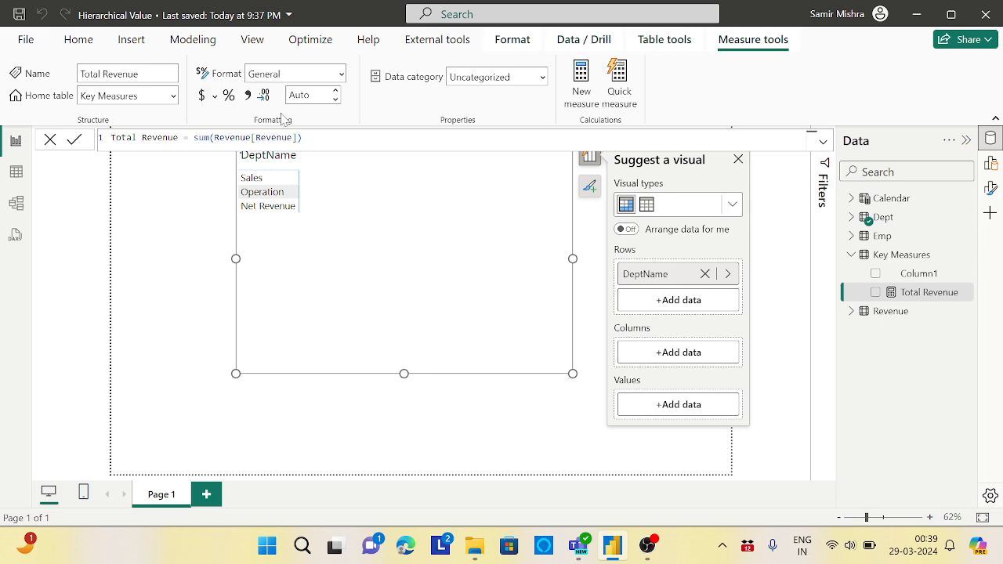
Step: Format the Total Revenue measure with a thousands separator and 2 decimal places
click(247, 95)
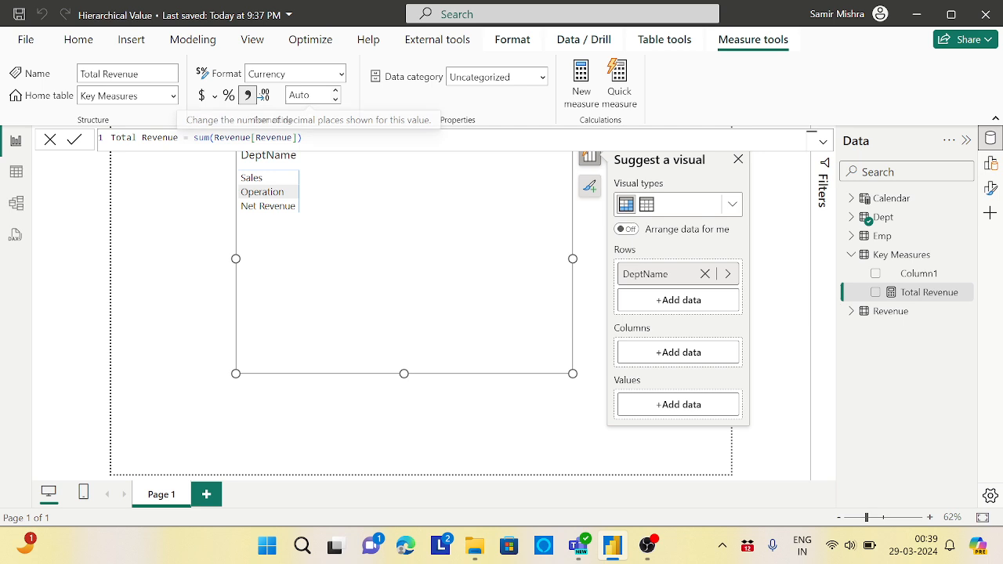
click(310, 95)
text(2)
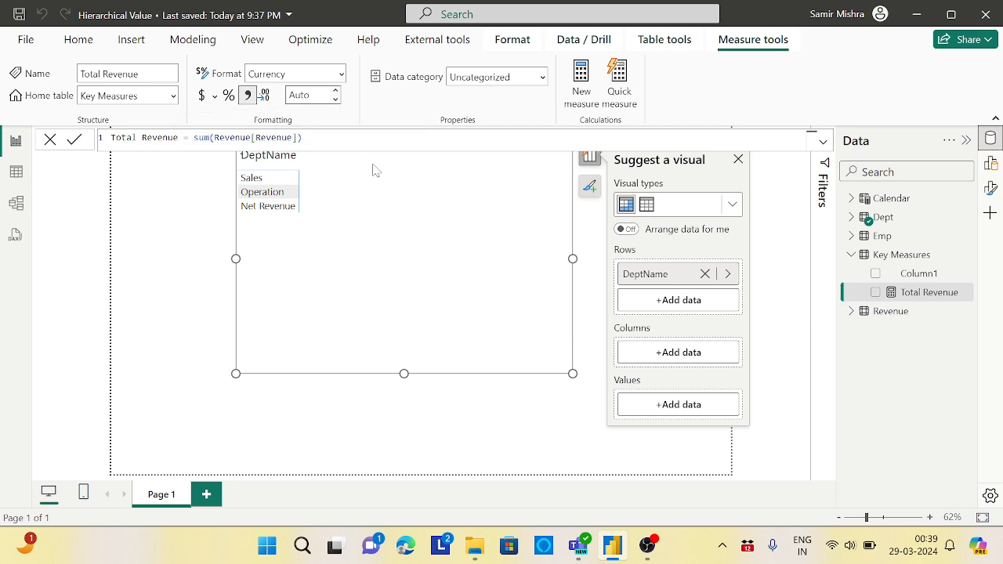
click(385, 177)
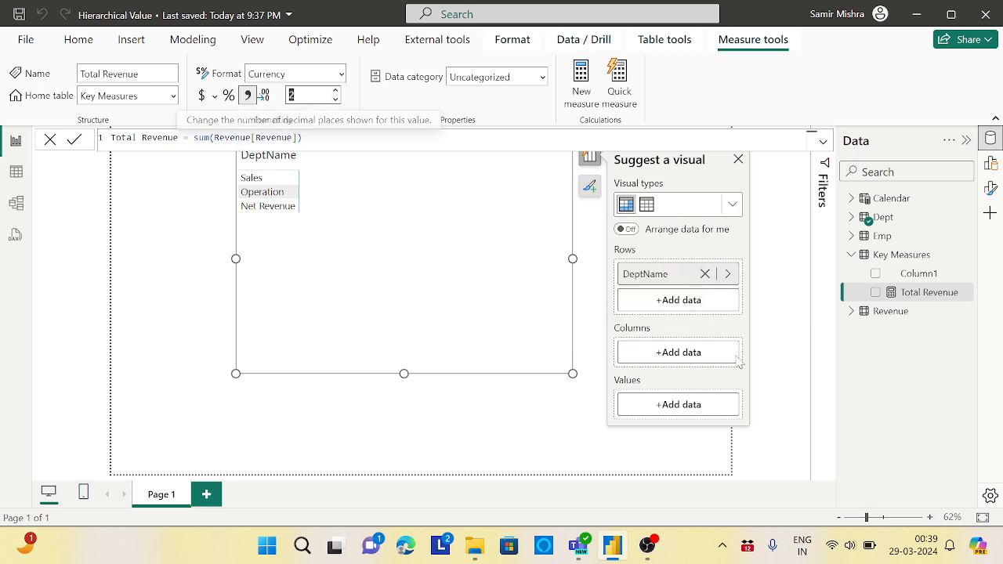
Step: Add the Total Revenue measure from Key Measures to the matrix values
click(678, 354)
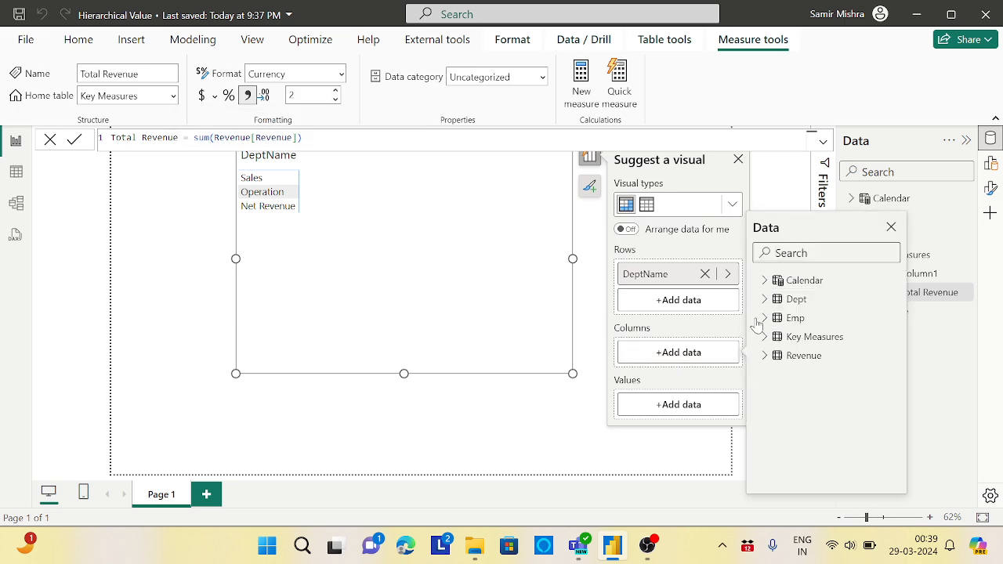
click(659, 407)
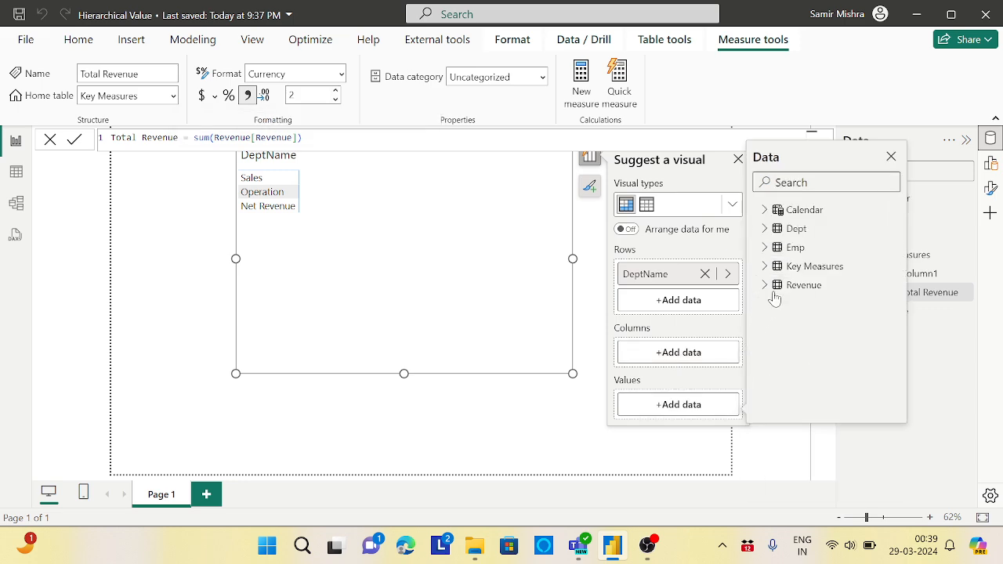
click(766, 268)
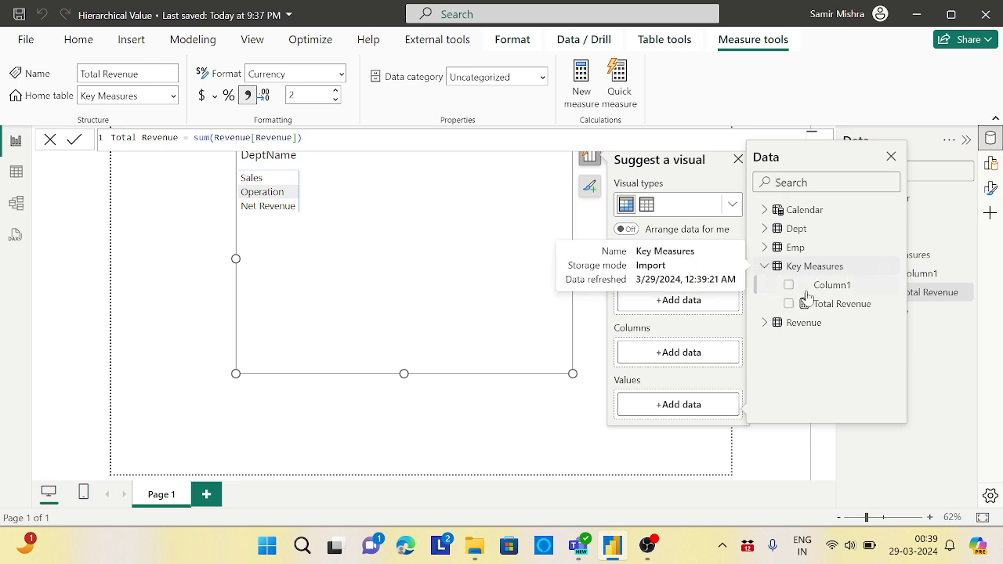
click(789, 305)
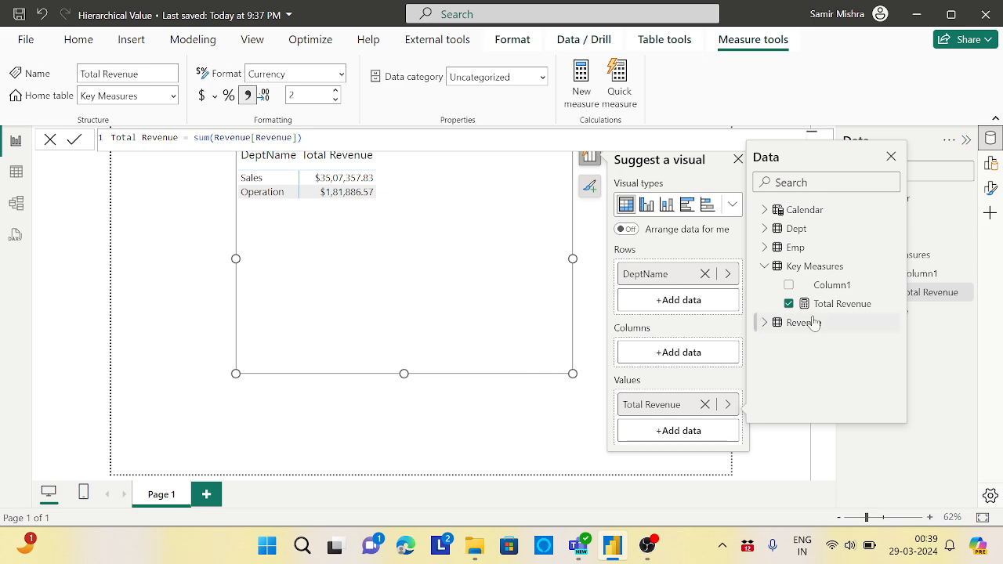
click(720, 379)
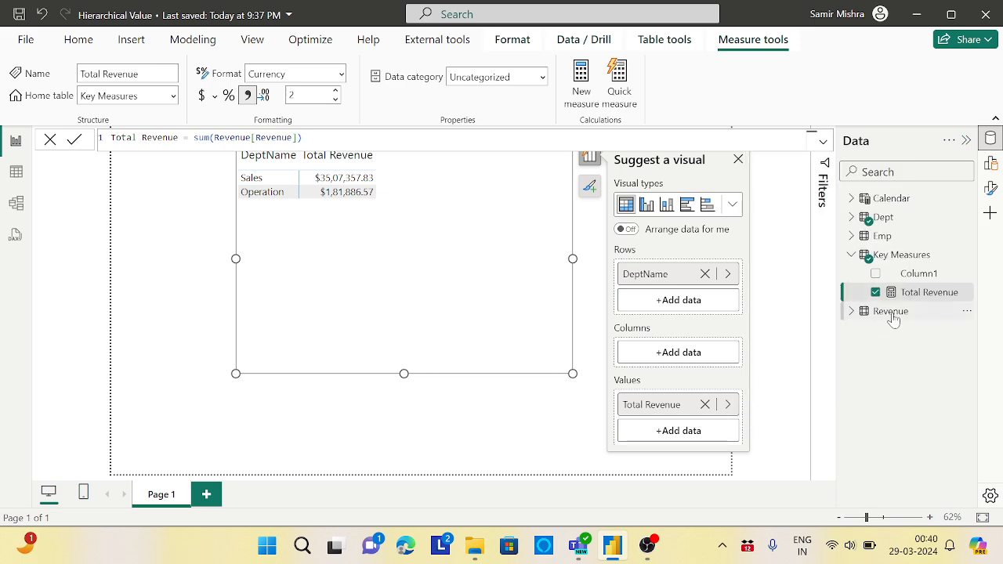
Step: Delete the placeholder Column1 from the Key Measures table
click(969, 276)
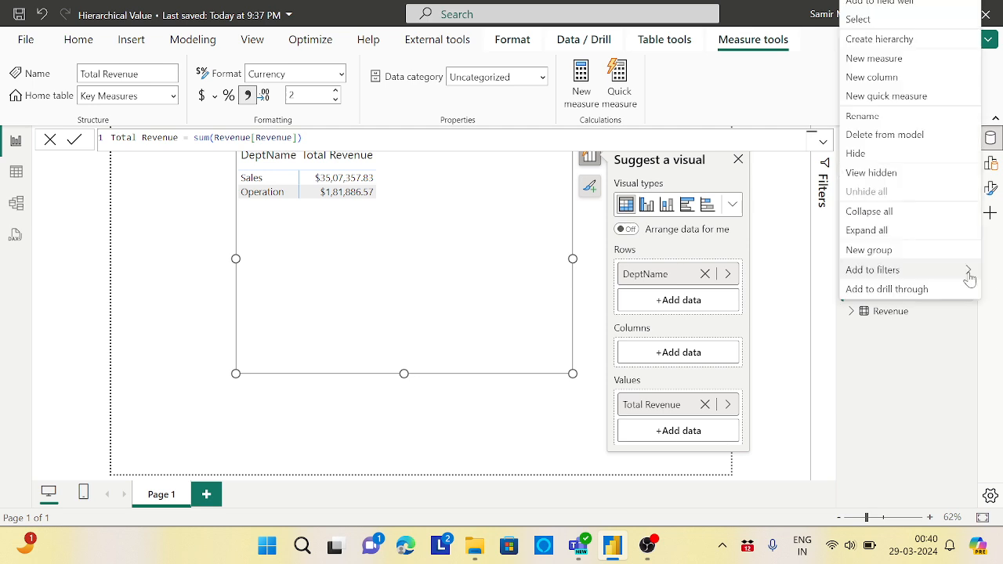
click(913, 135)
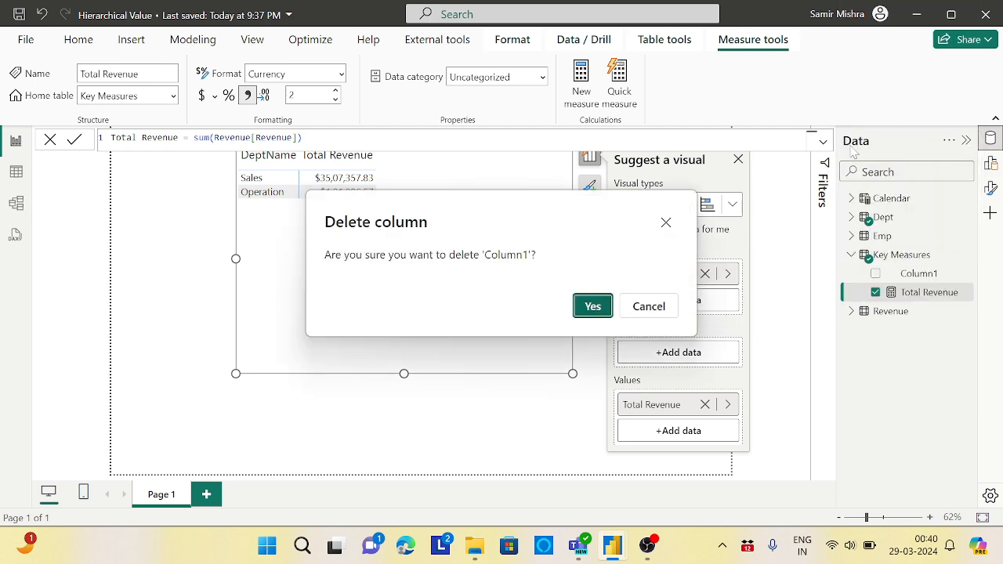
click(580, 312)
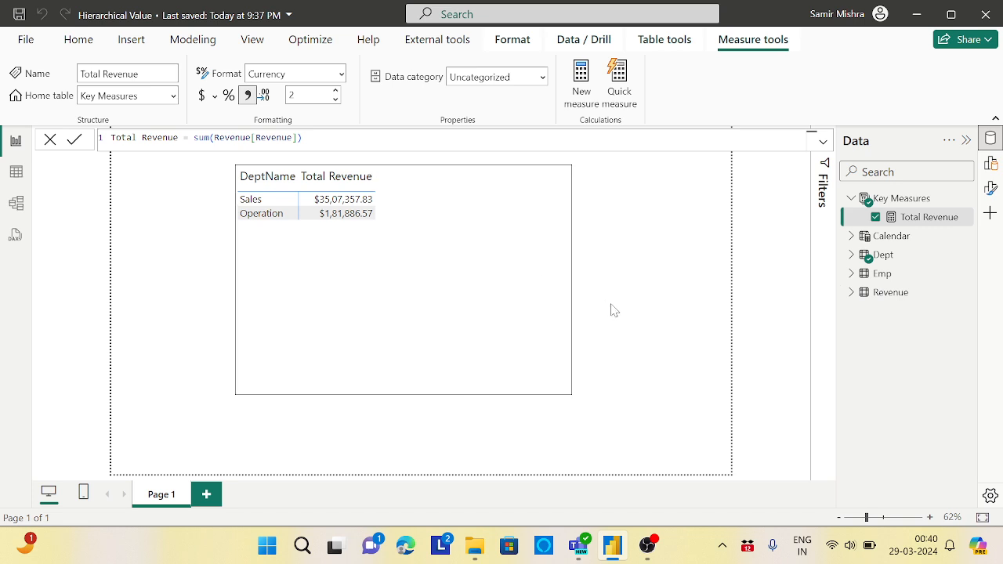
Step: Remove Total Revenue from the matrix values to compare the department rows, and add it back
click(704, 426)
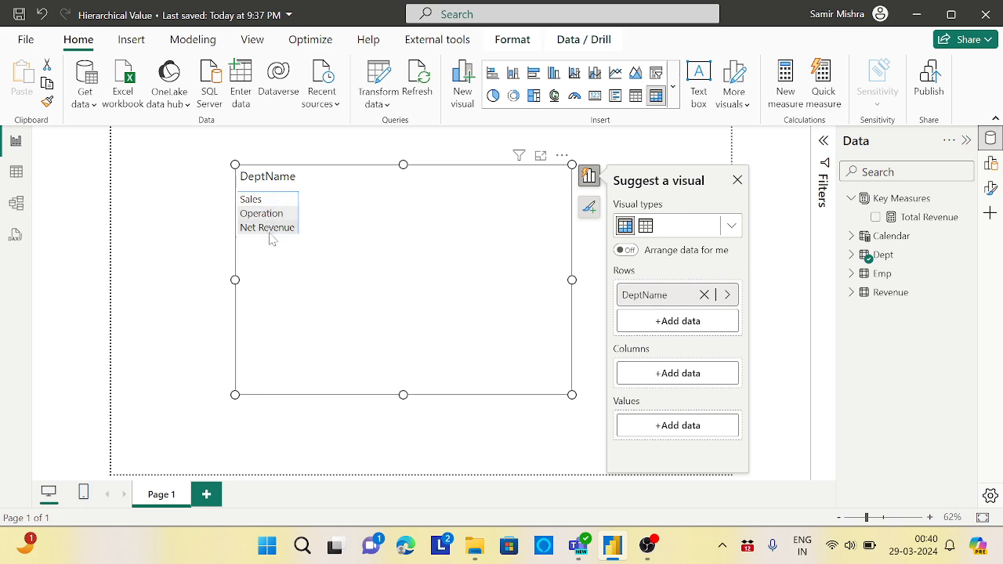
click(679, 431)
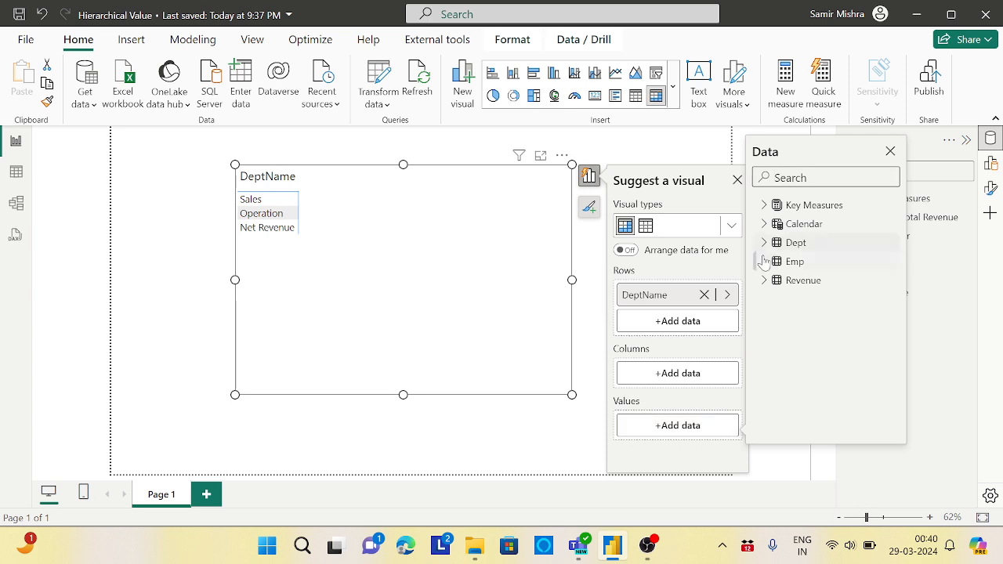
click(763, 205)
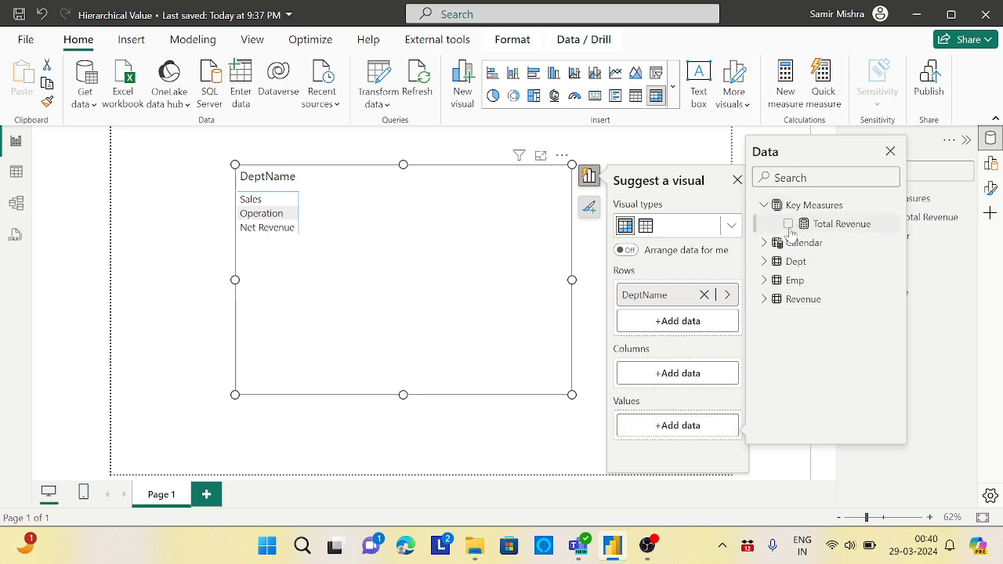
click(789, 225)
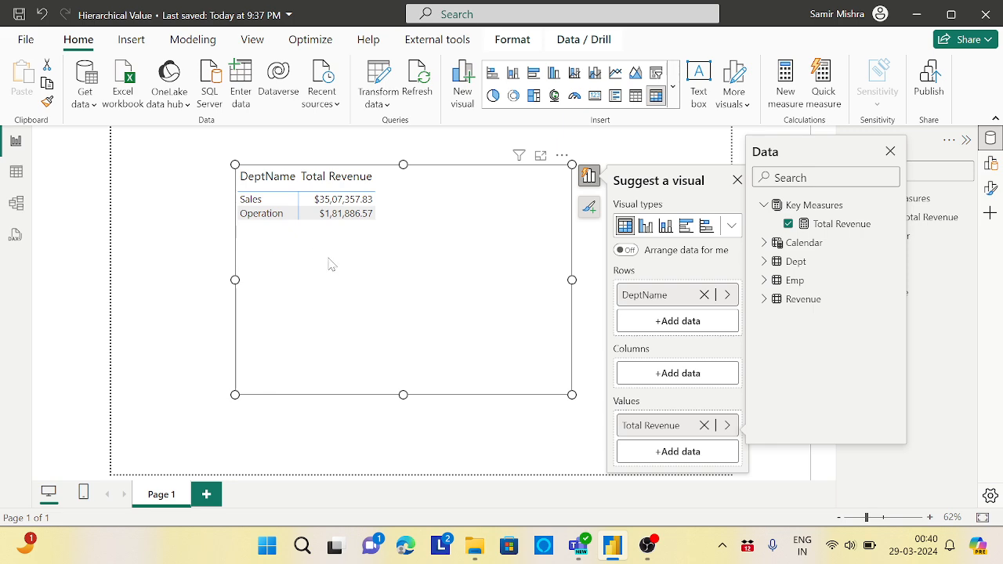
Step: Make the matrix's DeptName rows show items with no data
right_click(664, 299)
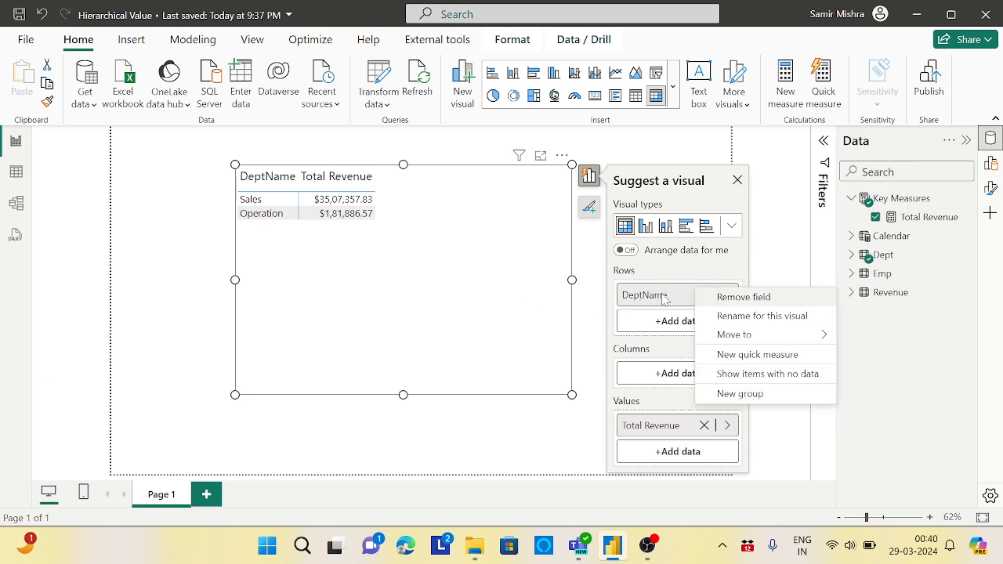
click(783, 375)
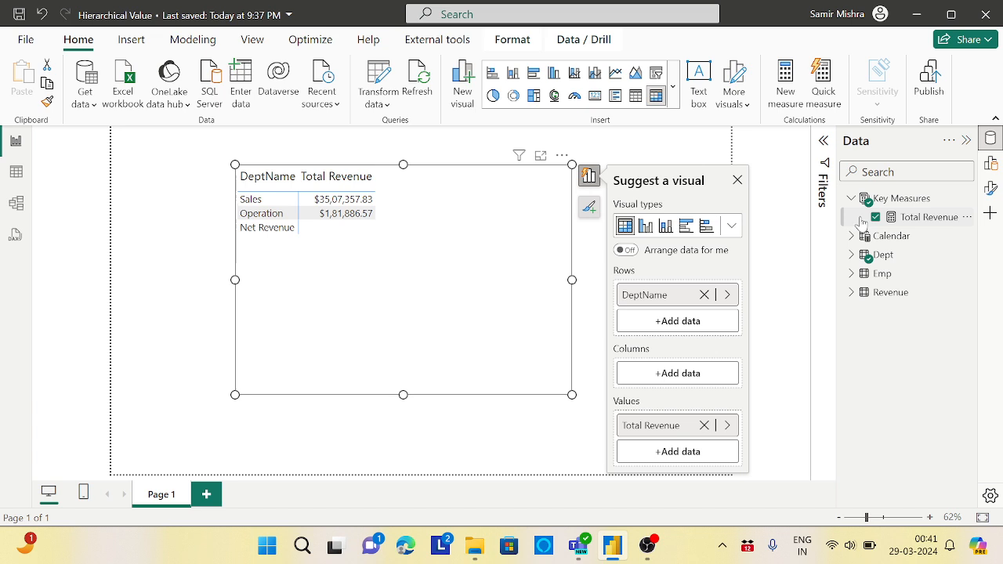
Step: Add DeptId from the Dept table to the matrix values and set its aggregation to Maximum
click(852, 255)
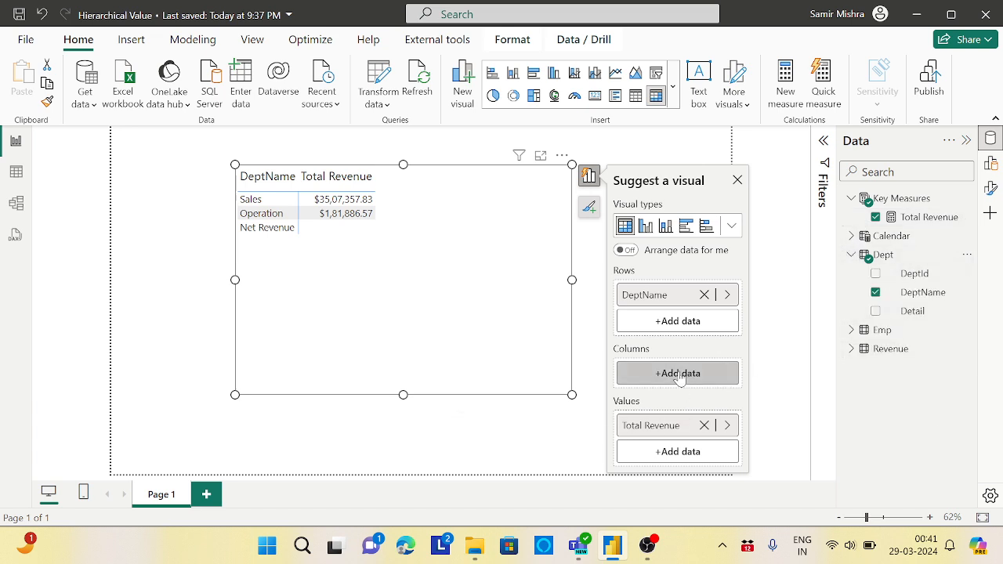
click(678, 451)
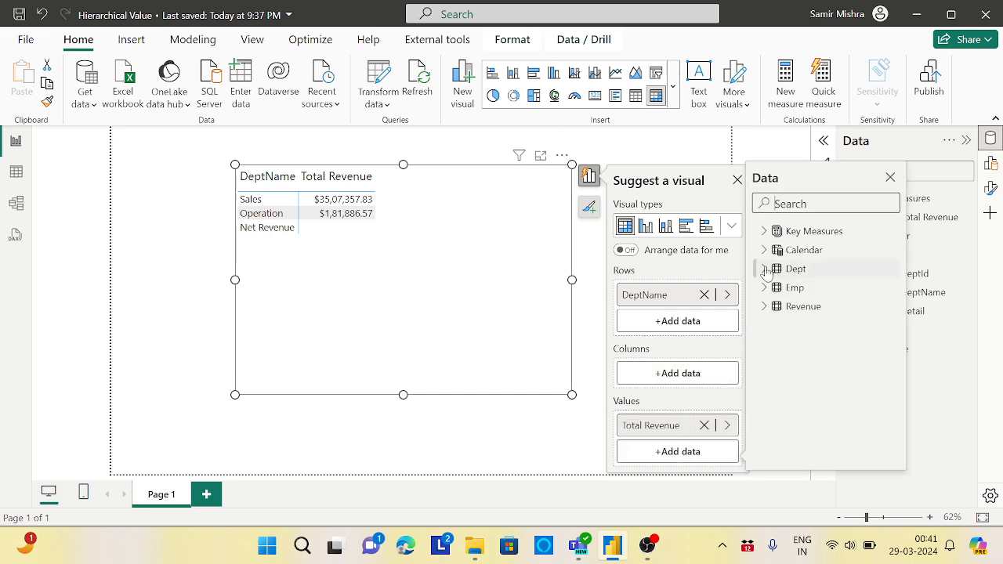
click(765, 268)
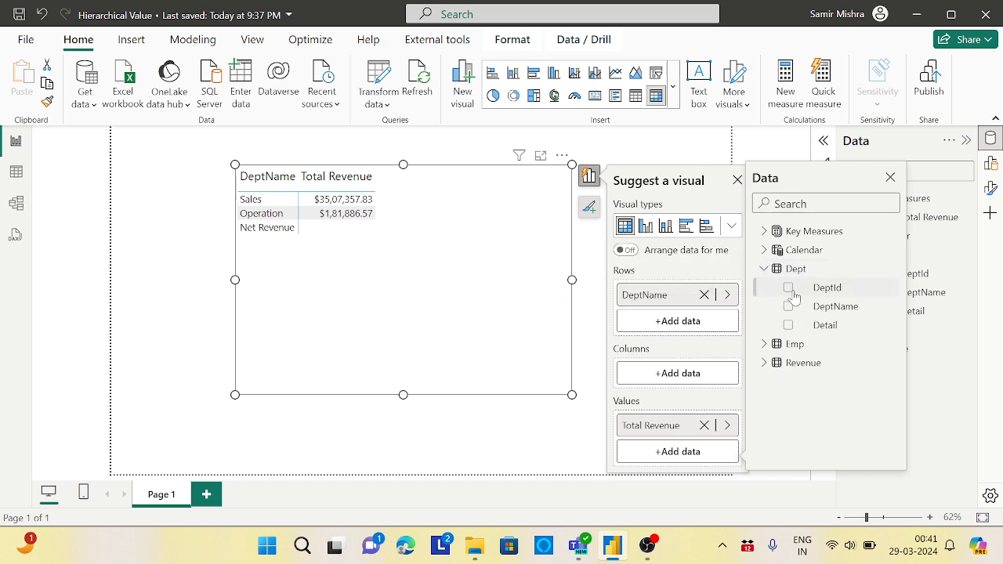
click(789, 289)
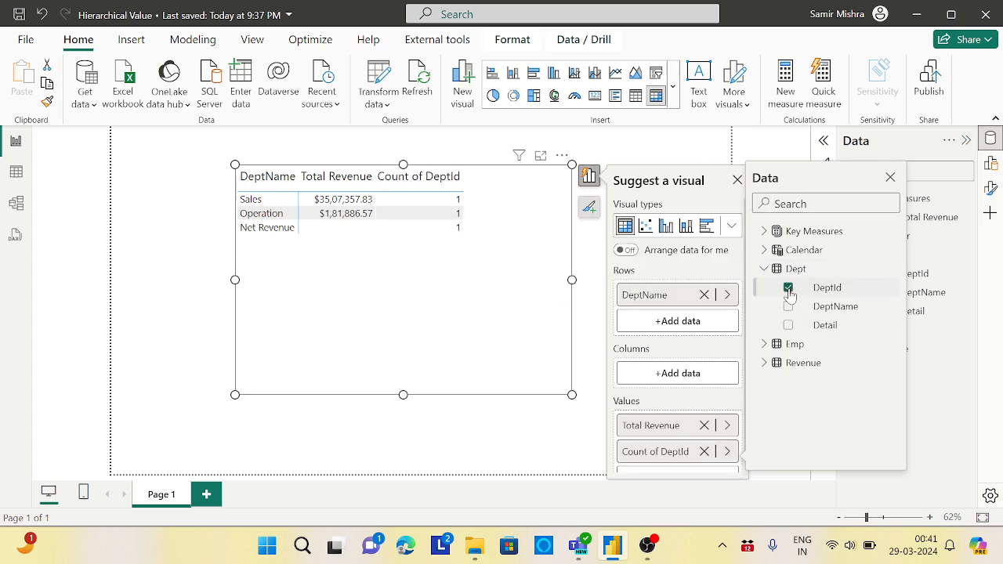
right_click(661, 453)
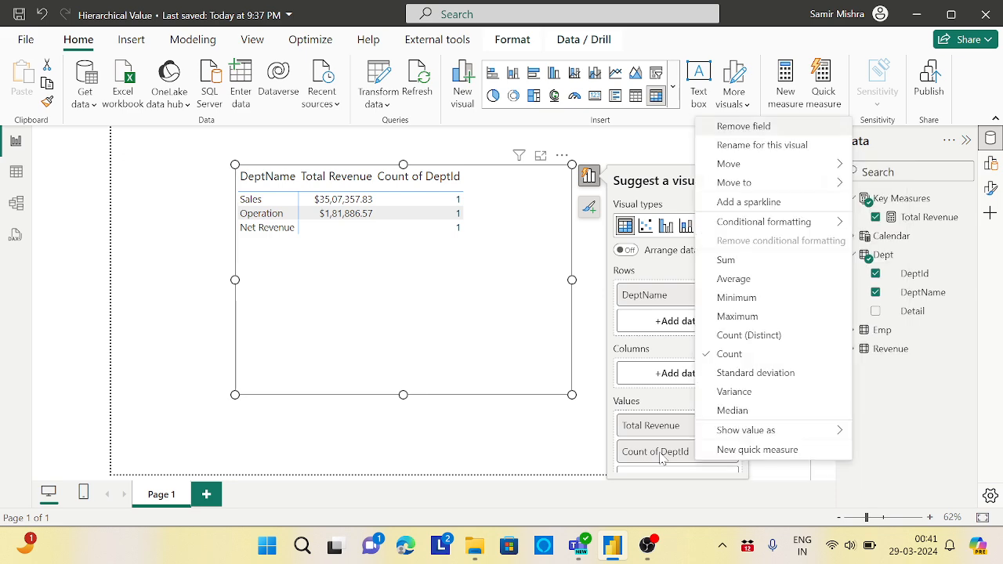
click(736, 317)
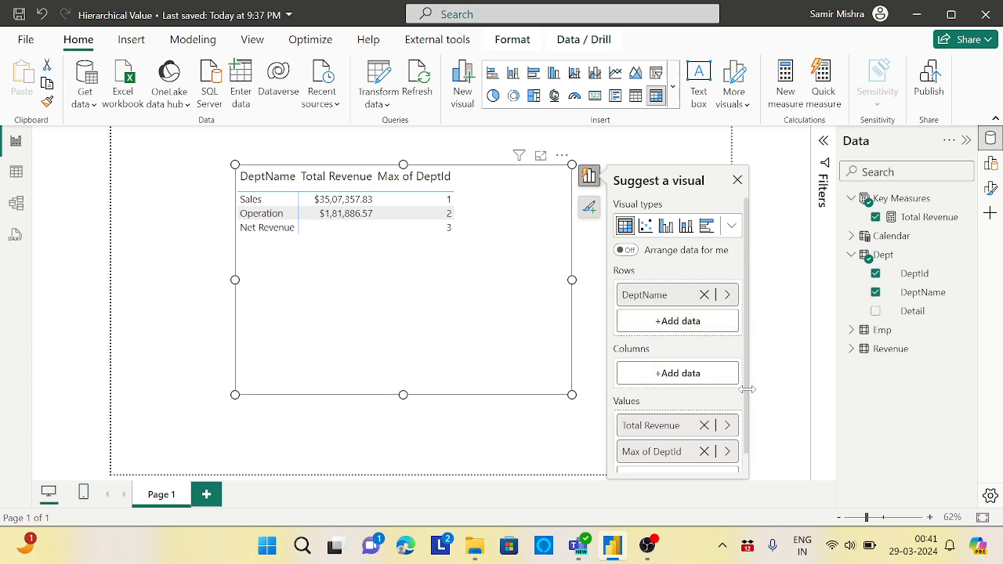
scroll(750, 405, down, 1)
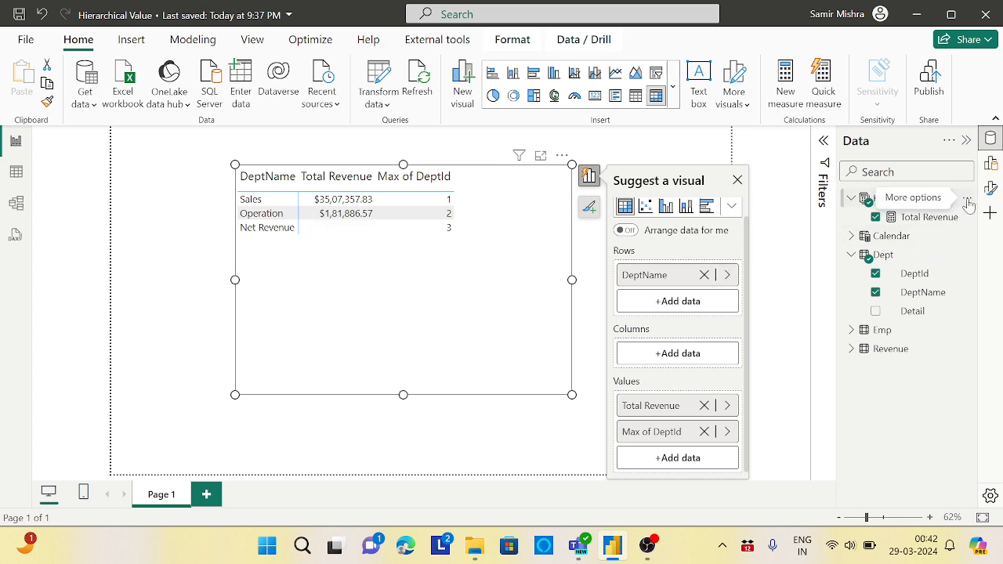
Step: Start a new measure in the Key Measures table and name it Net Revenue
click(970, 204)
key(Escape)
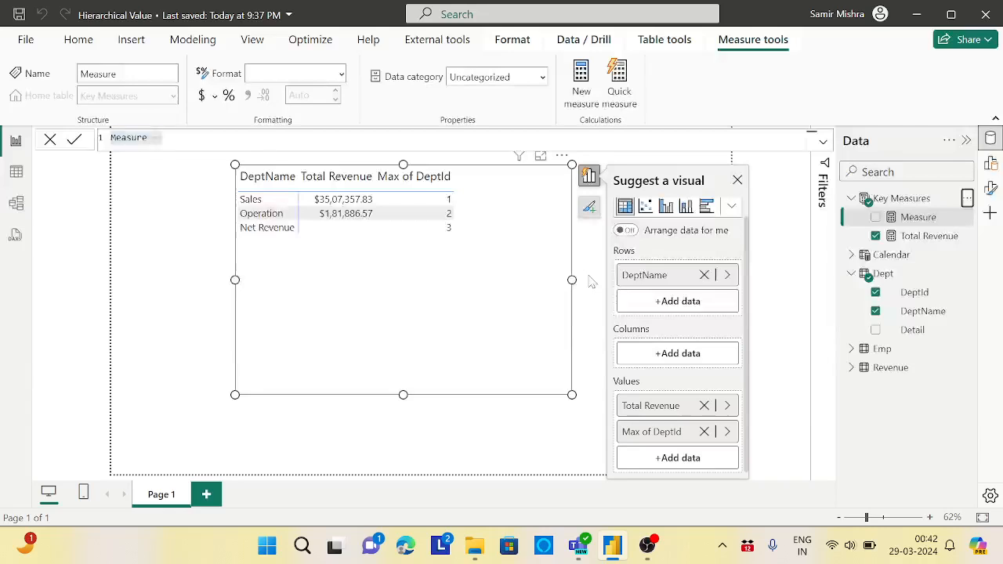
text(ET)
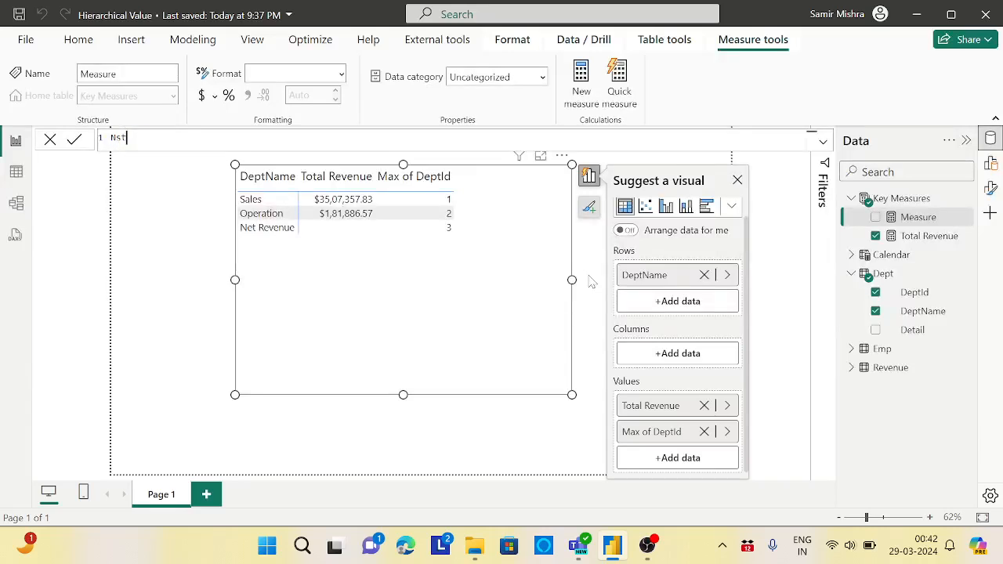
key(BackSpace)
key(BackSpace)
text(et Reve)
key(BackSpace)
key(BackSpace)
key(BackSpace)
key(BackSpace)
text(RF)
key(BackSpace)
text(eve)
key(BackSpace)
key(BackSpace)
text(venue)
key(shift+Return)
text(cal)
key(Tab)
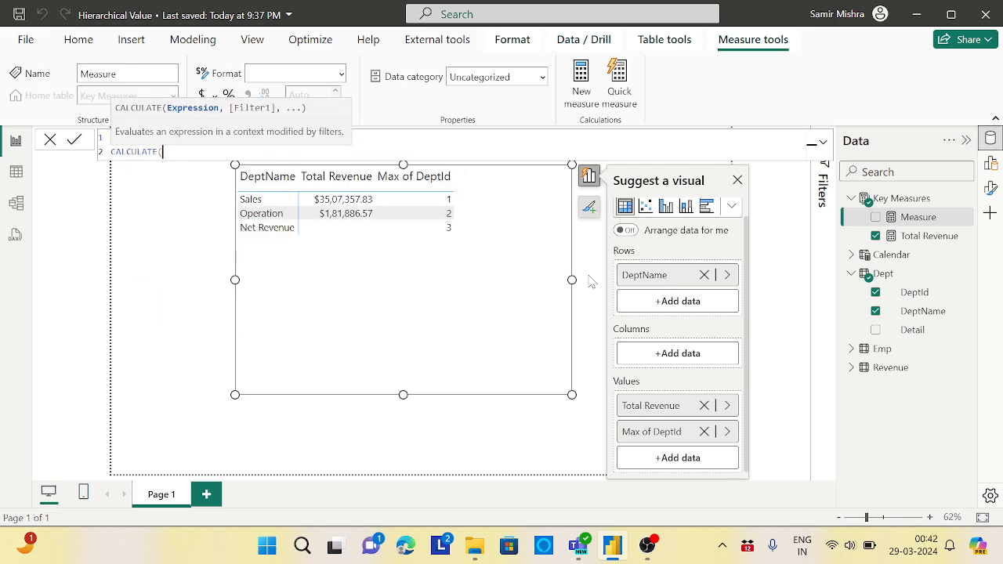
key(shift+Return)
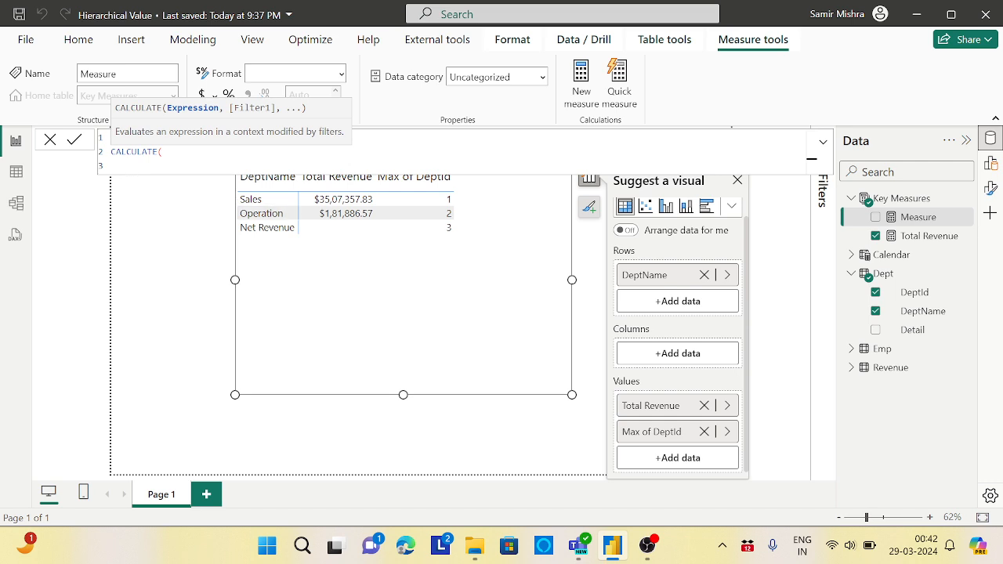
click(116, 152)
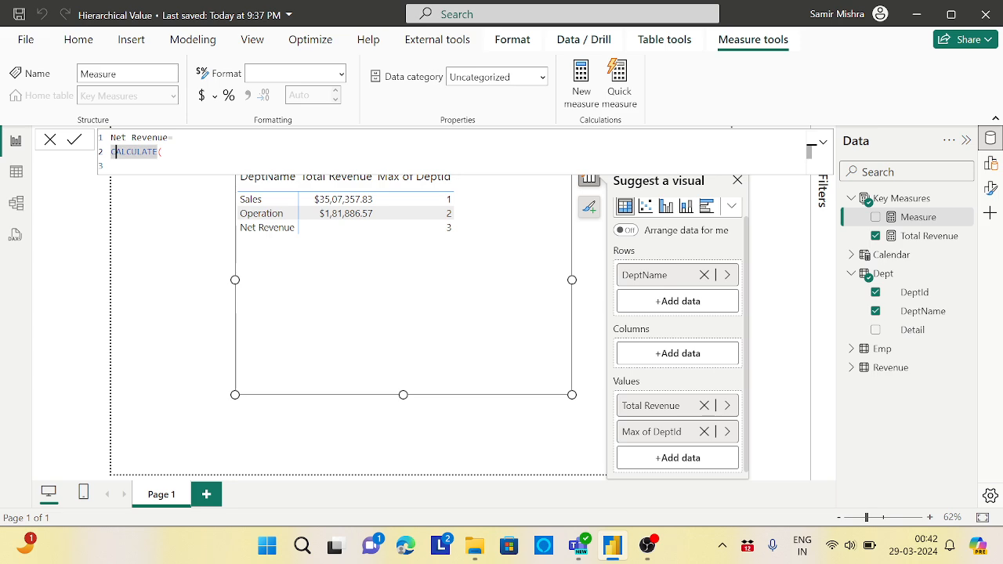
key(Delete)
key(Delete)
key(Delete)
key(Delete)
key(Delete)
key(Delete)
key(Delete)
key(Delete)
key(Delete)
key(Delete)
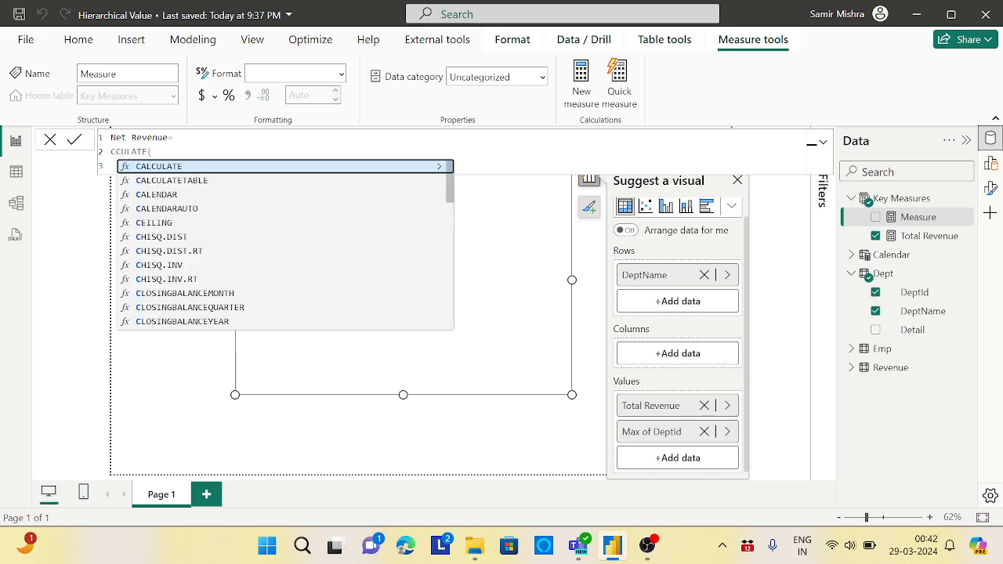
key(BackSpace)
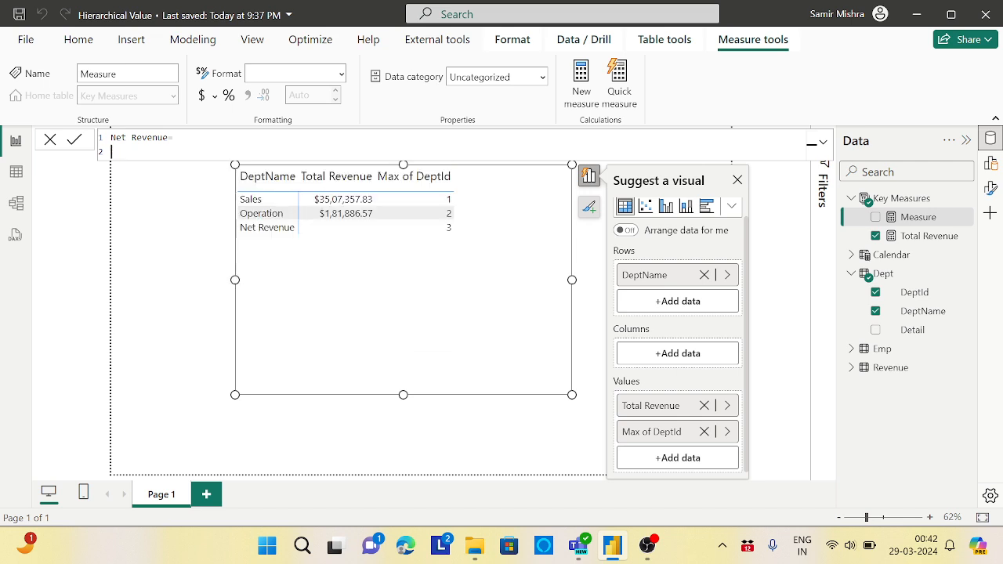
Step: Define a variable vDepId in the Net Revenue measure as Max(Dept[DeptId])
text(Var)
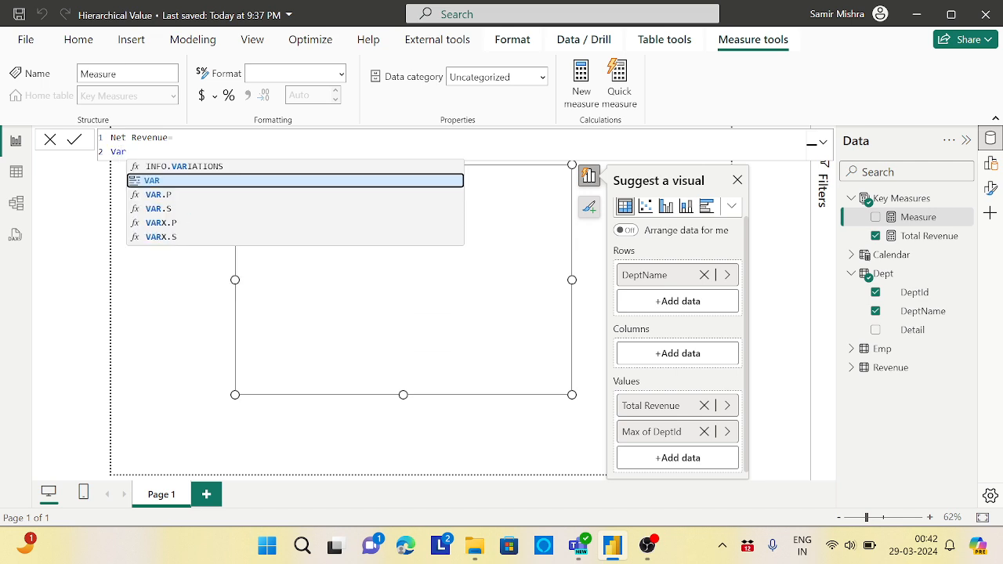
text( v)
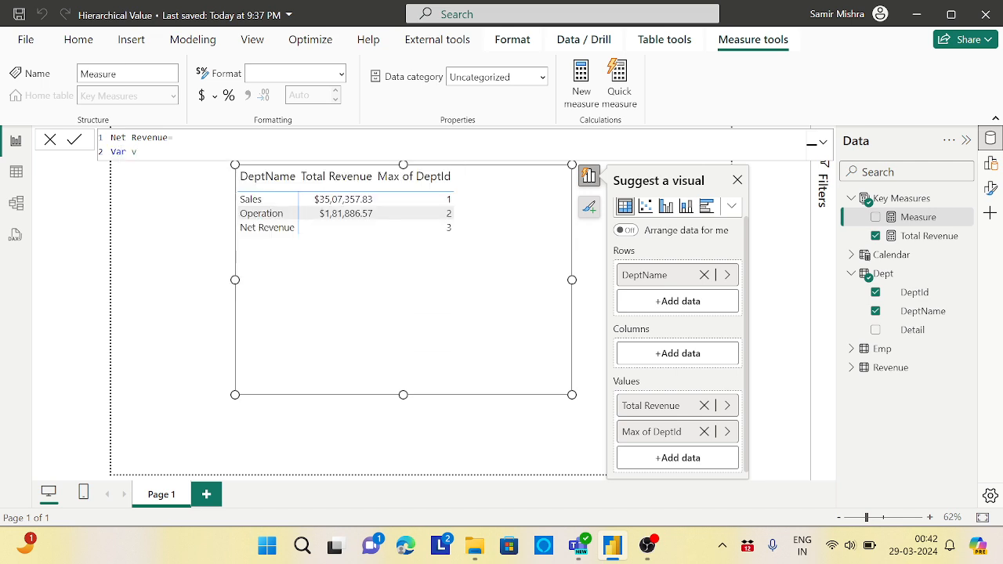
text(Dept)
text(Id= )
text(Ma)
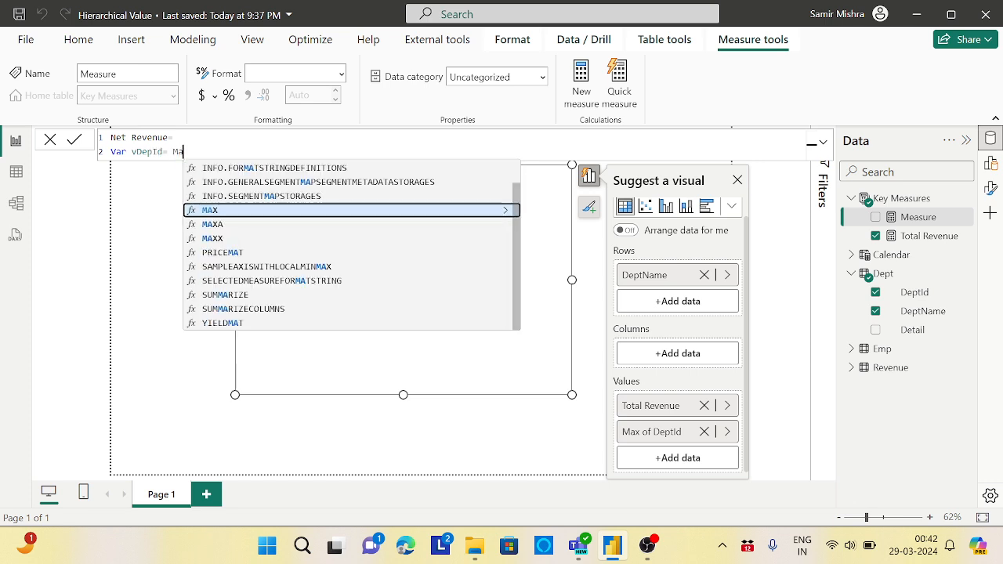
text(x(dep)
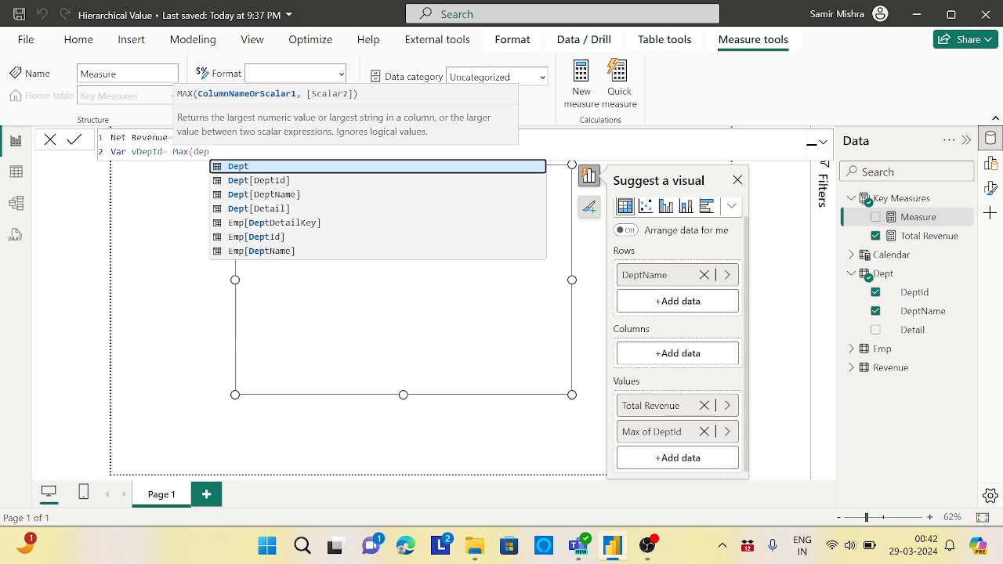
click(256, 180)
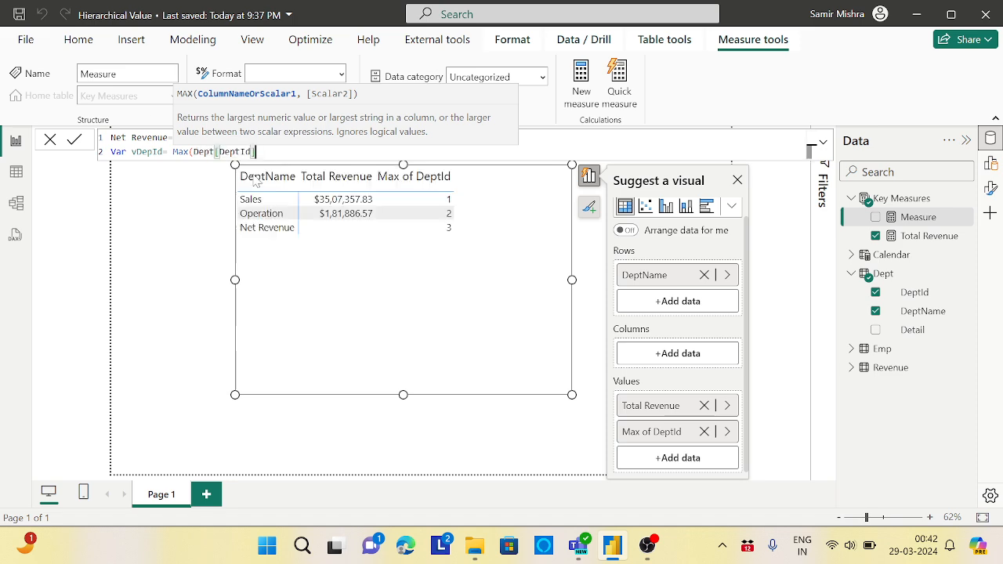
text())
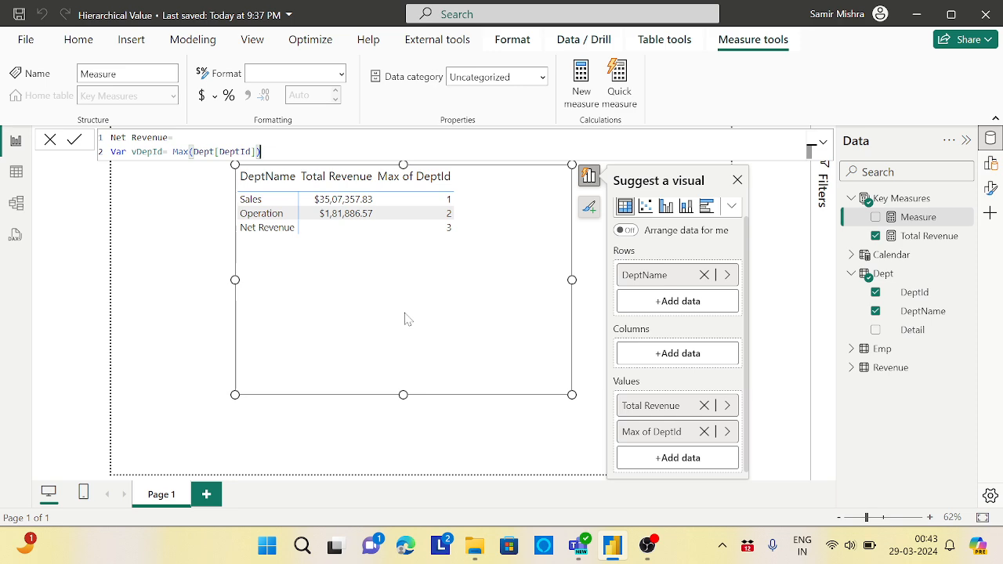
key(shift+Return)
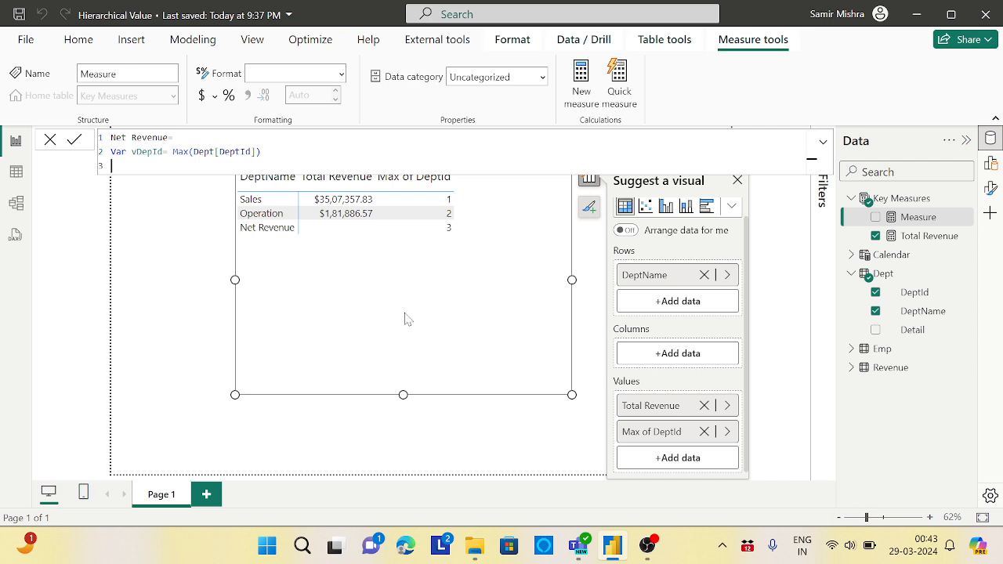
Step: Add a variable Rsum to the measure that begins a CALCULATE with [Total Revenue] as its expression
text(Var Rsum=)
key(shift+Return)
text(calc)
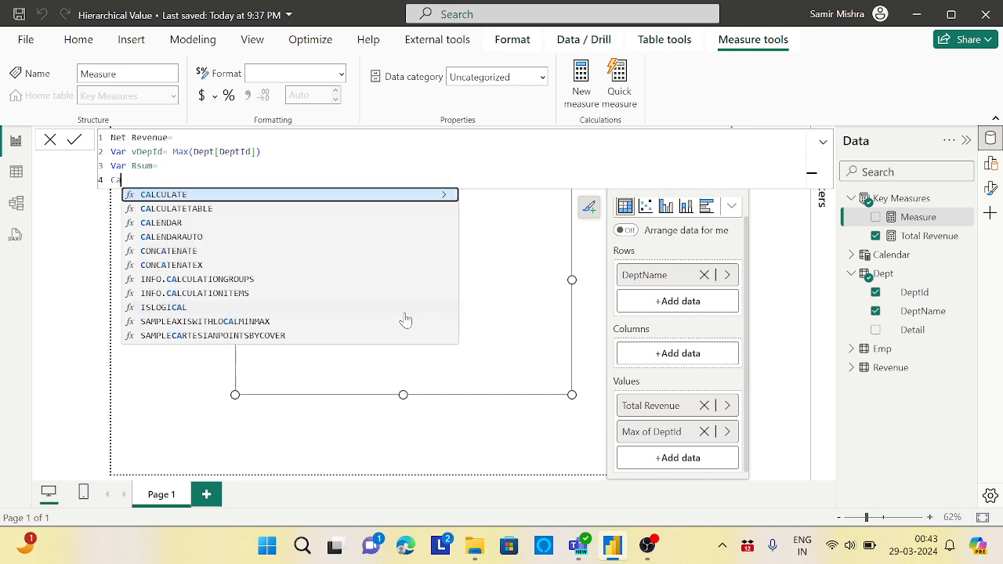
key(Tab)
key(shift+Return)
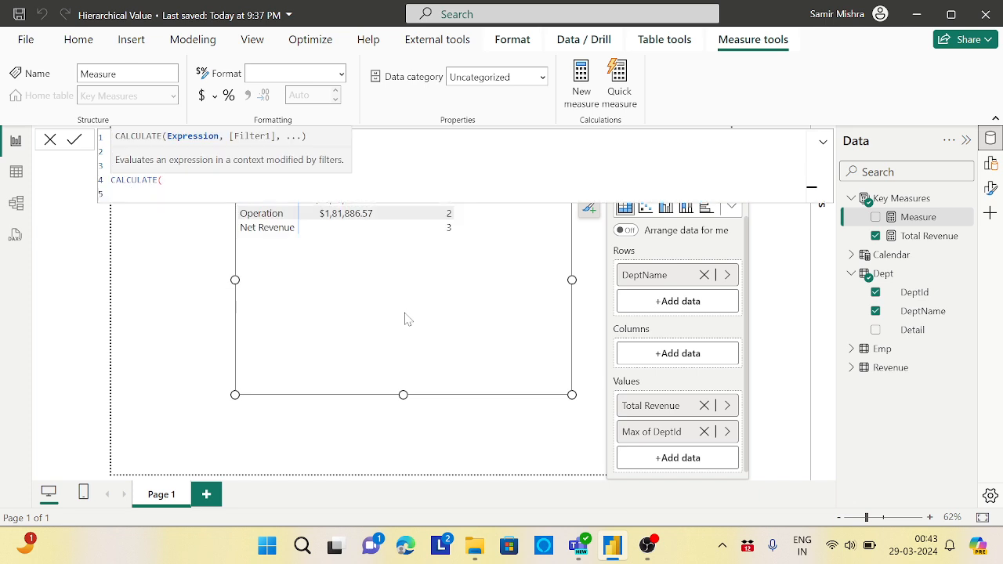
text([to)
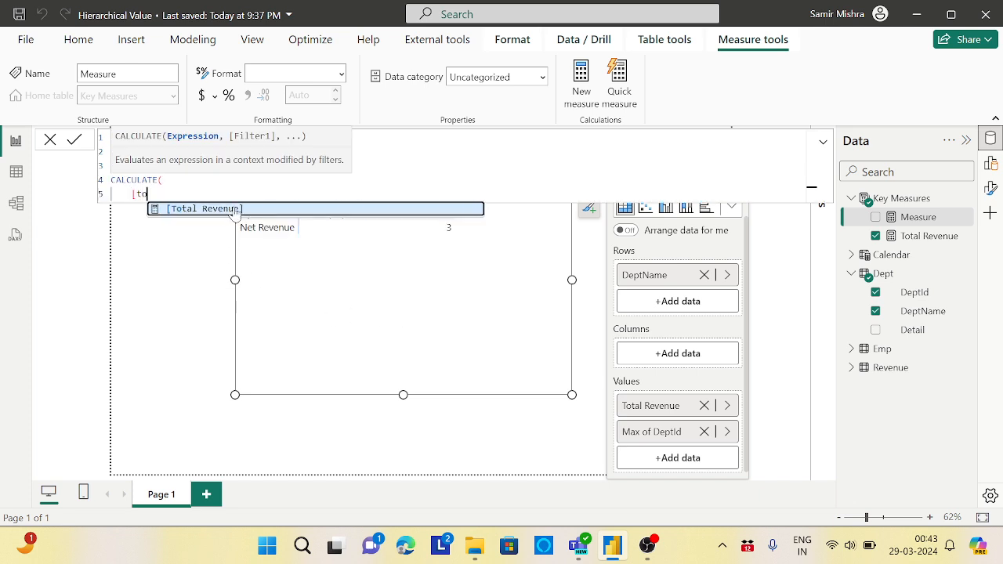
click(235, 209)
text(,)
key(shift+Return)
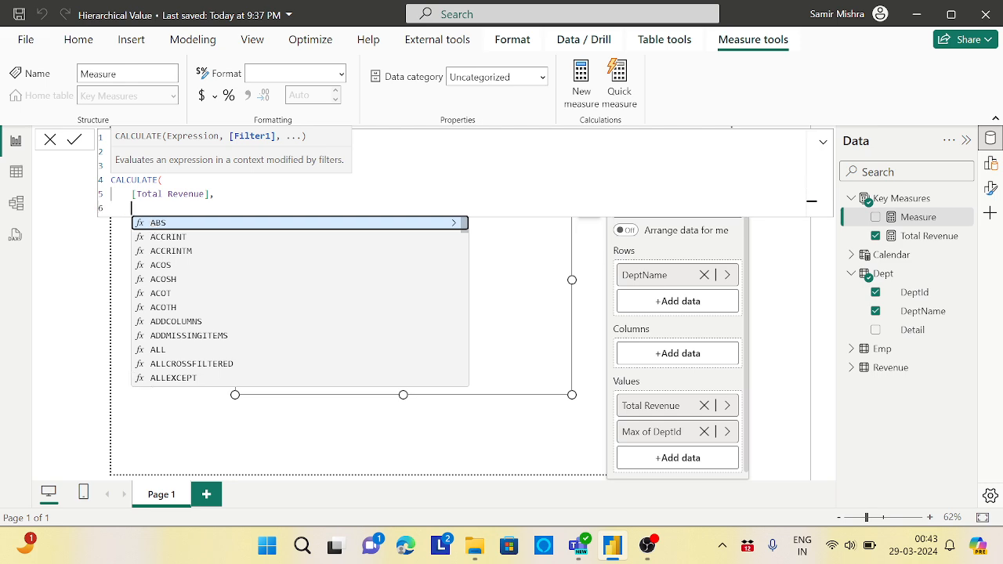
Step: Add a FILTER over ALL(Dept) as the filter argument of the Rsum CALCULATE
text(filter)
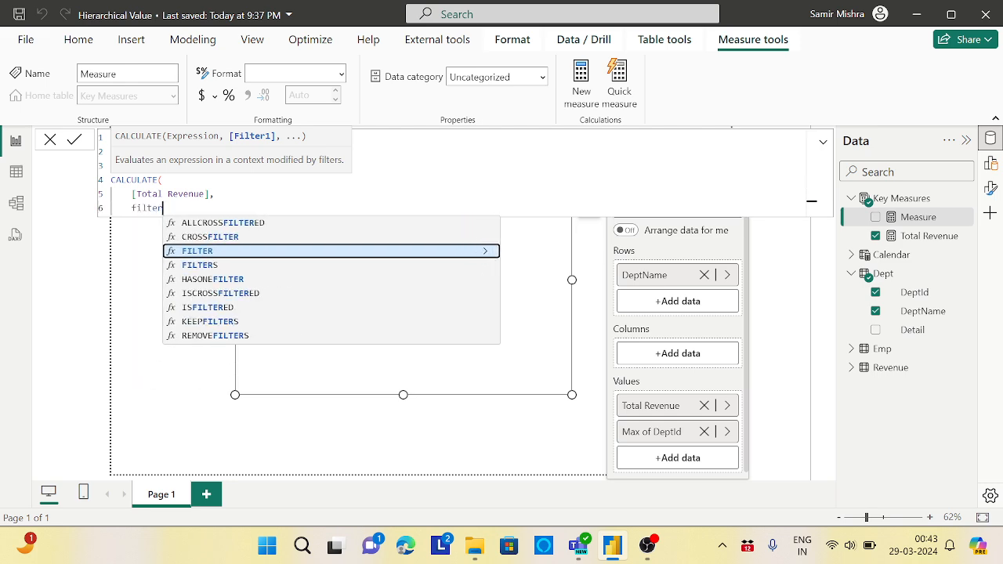
key(Tab)
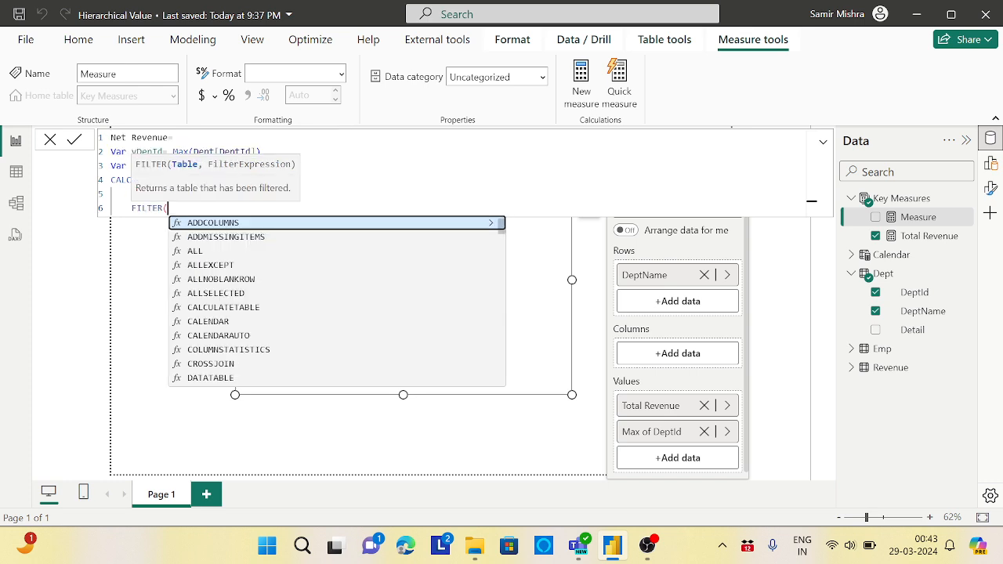
key(shift+Return)
text(al)
key(Tab)
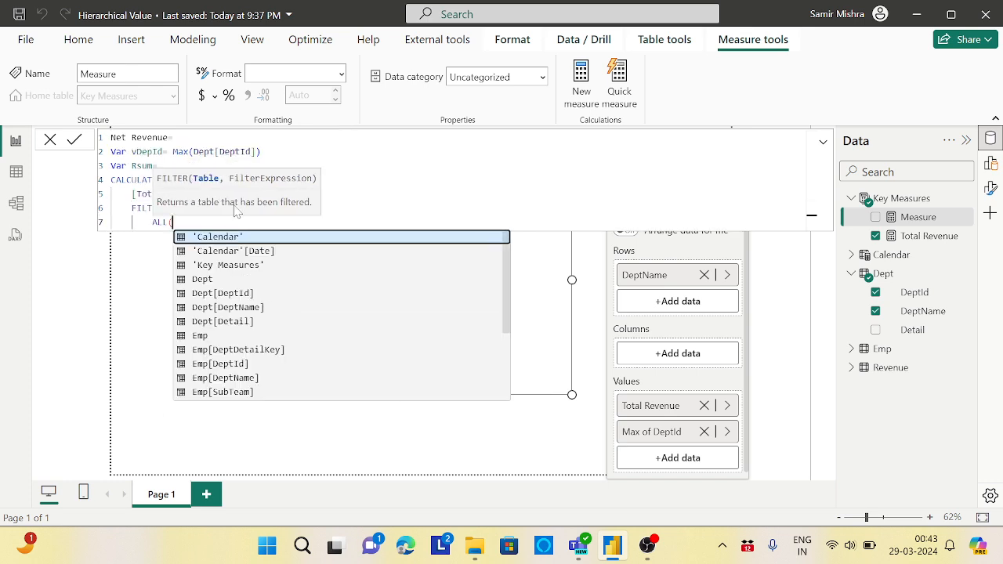
text(dept)
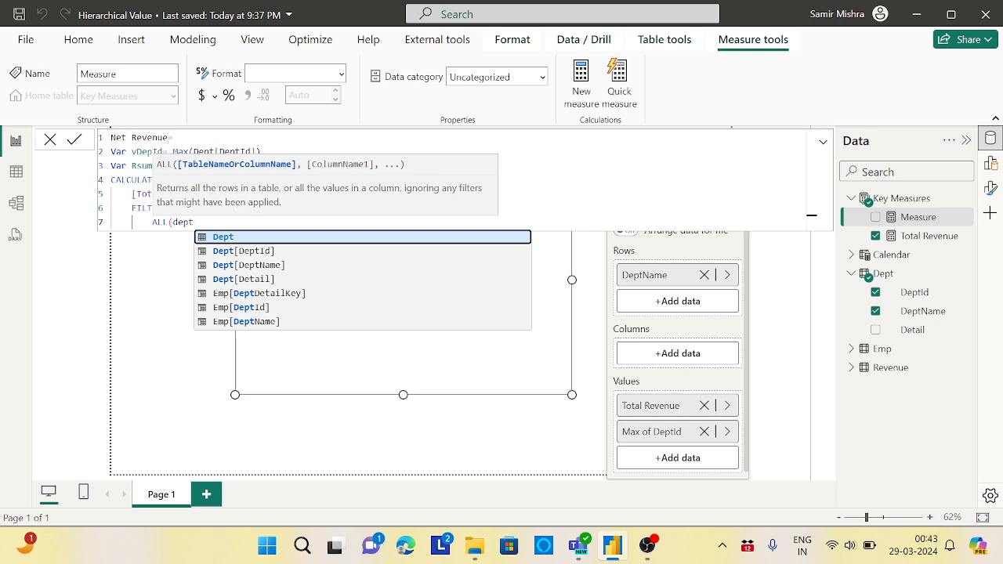
key(Tab)
text())
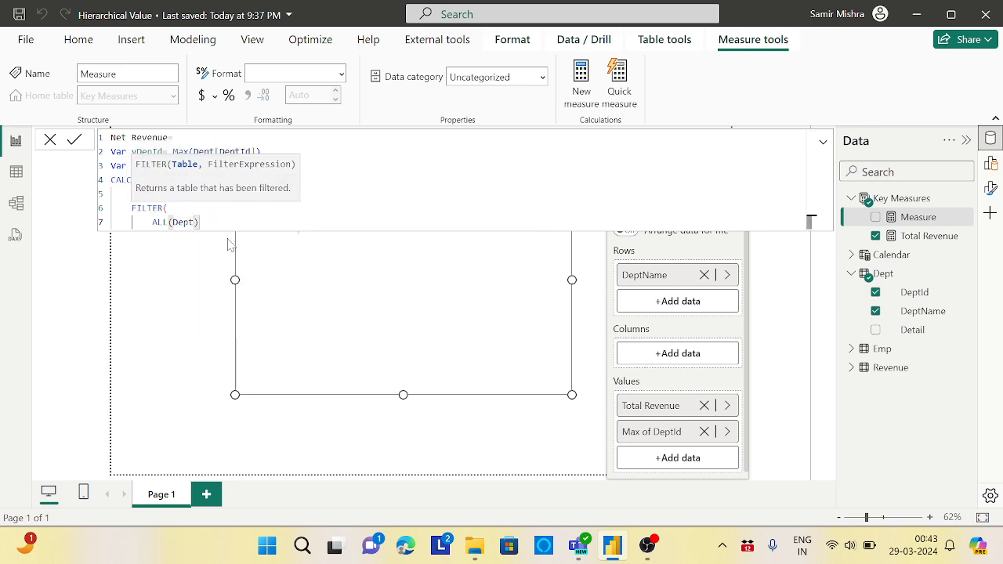
text(,)
key(shift+Return)
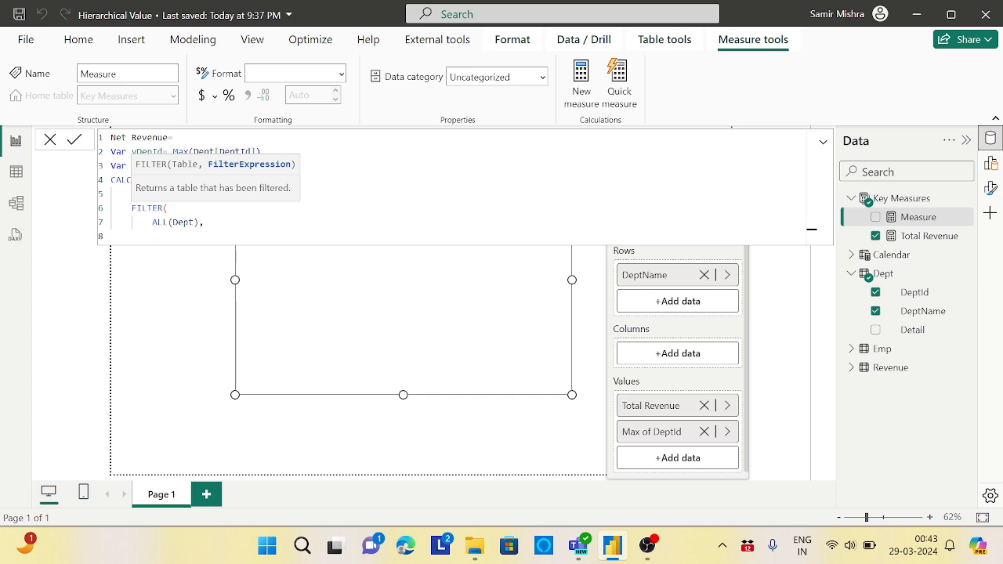
Step: Set the filter condition to Dept[DeptId]<=vDepId and close the FILTER and CALCULATE functions
text(dep)
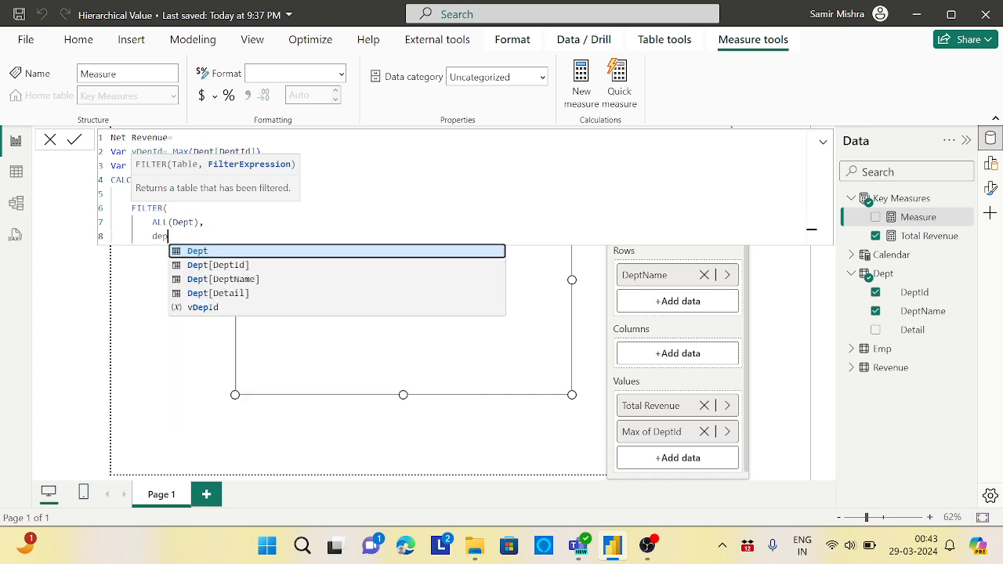
click(240, 271)
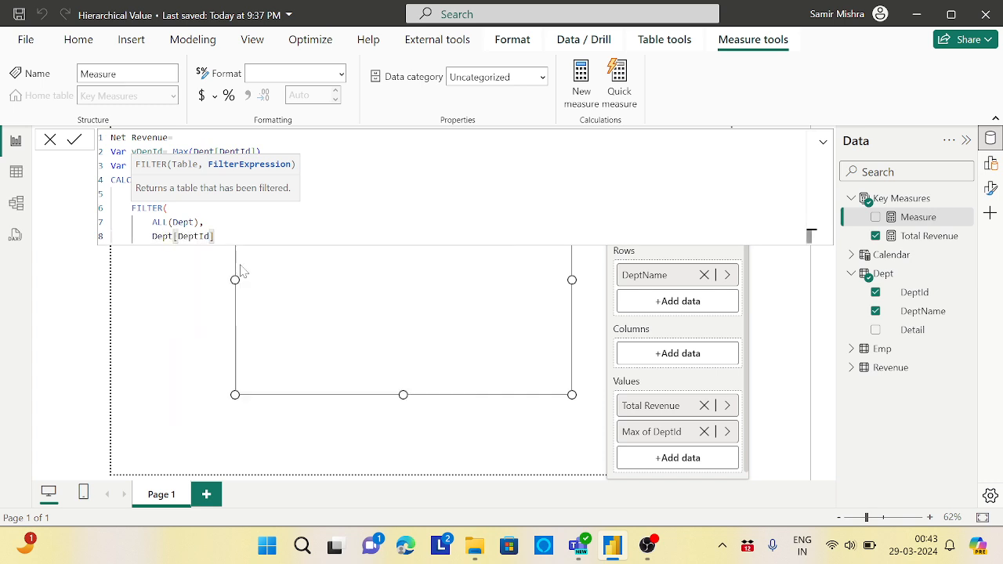
text(<=vdep)
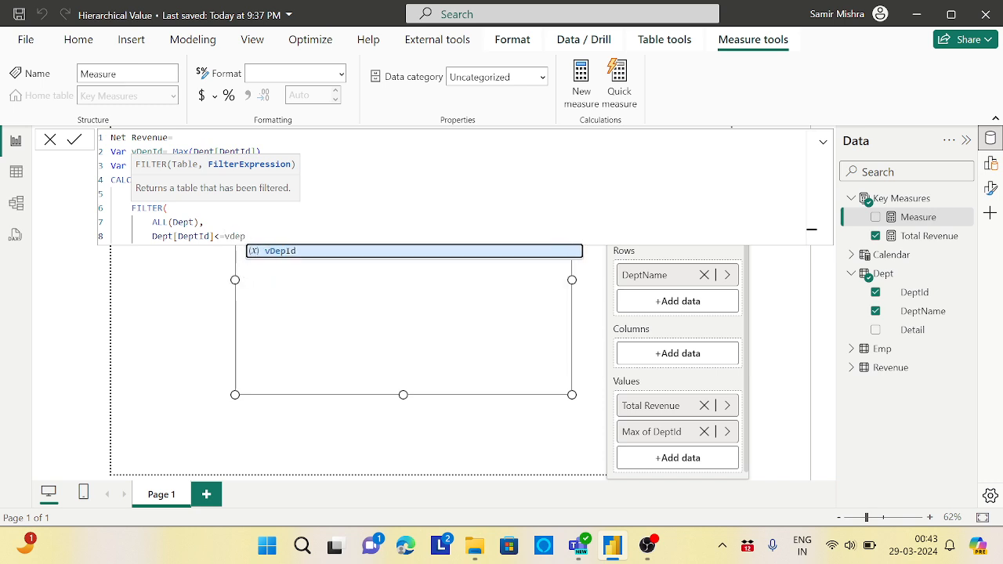
click(282, 254)
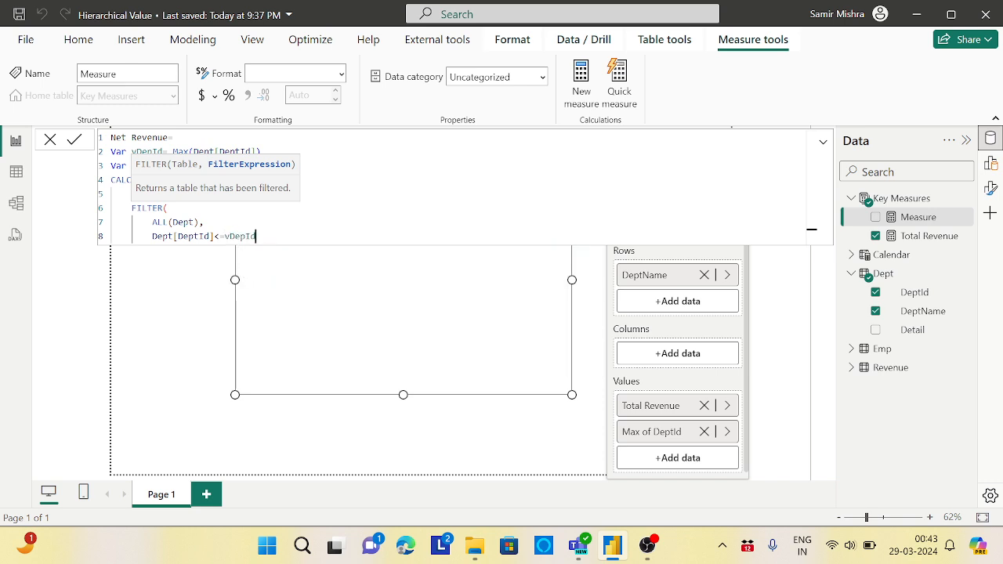
key(shift+Return)
text())
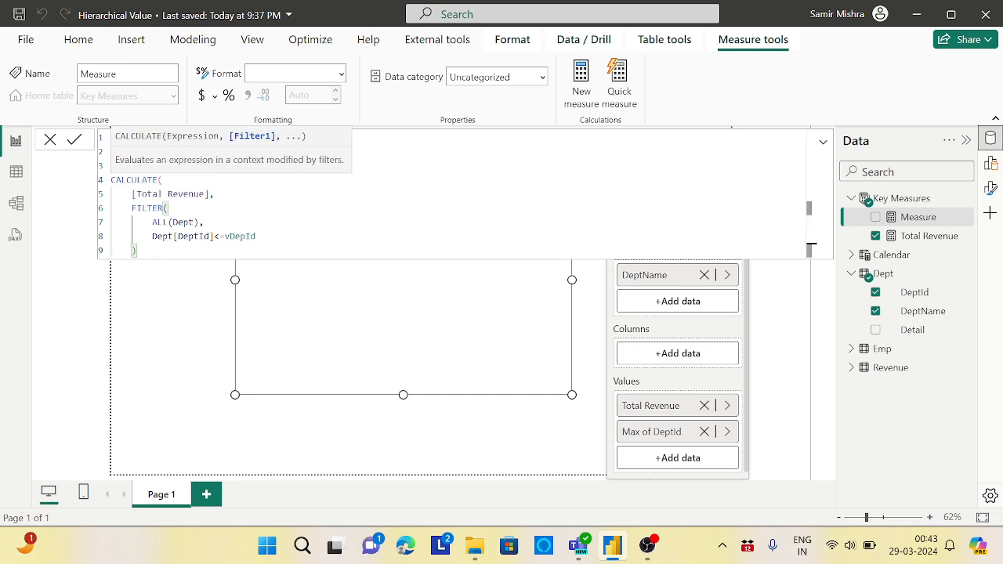
key(shift+Return)
text())
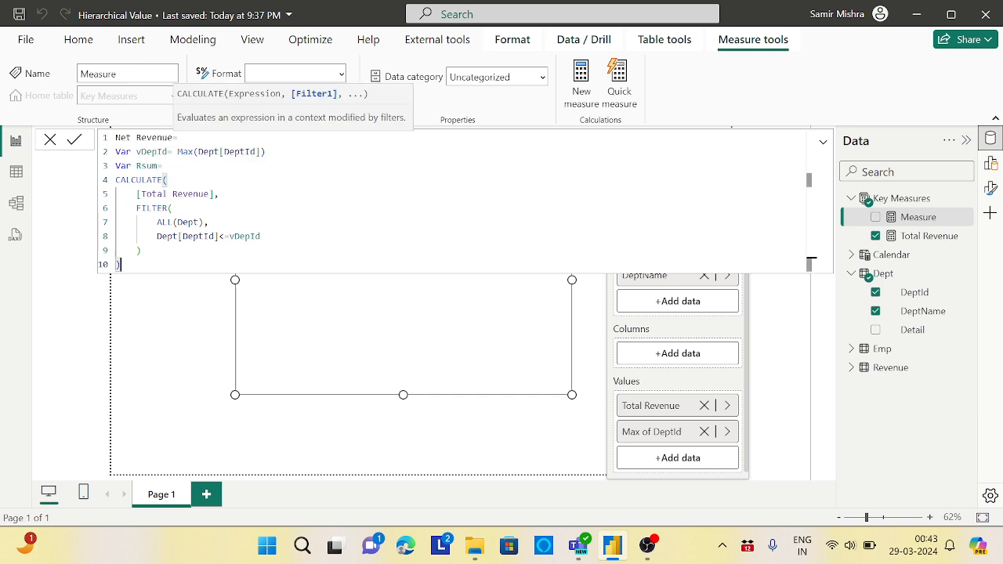
Step: Finish the measure with RETURN Rsum, commit it, and add Net Revenue to the matrix values
key(shift+Return)
text(RETURN)
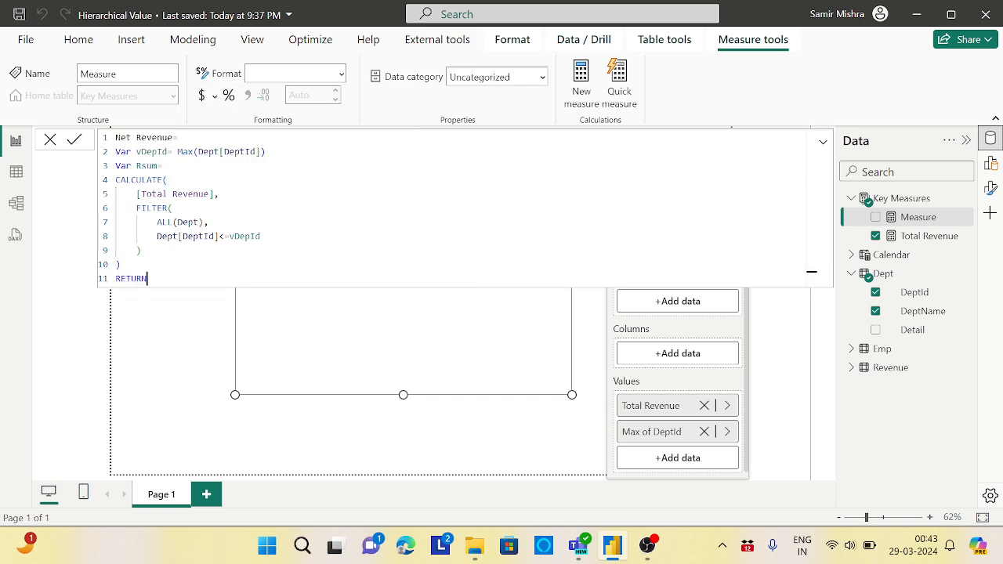
key(shift+Return)
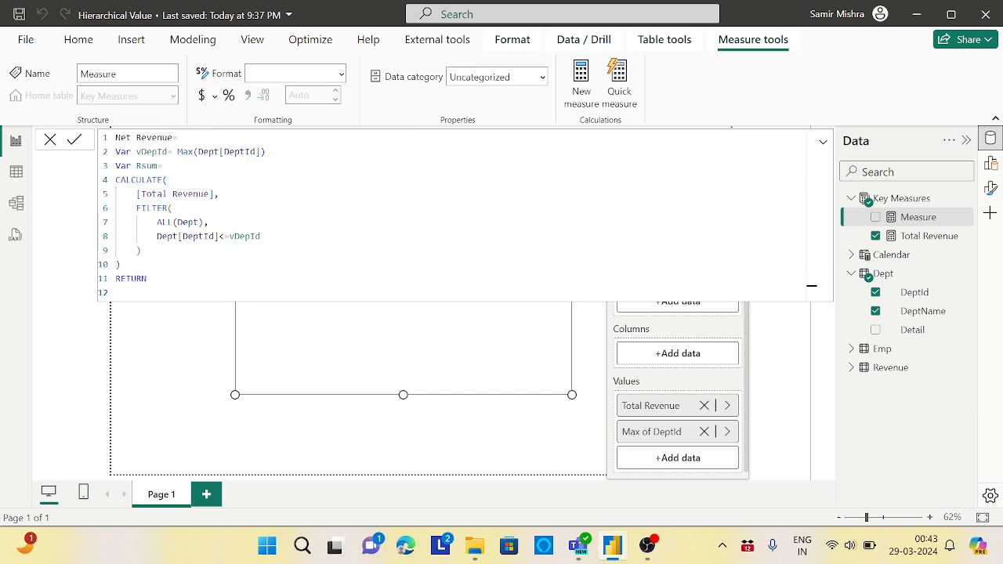
text(rsum)
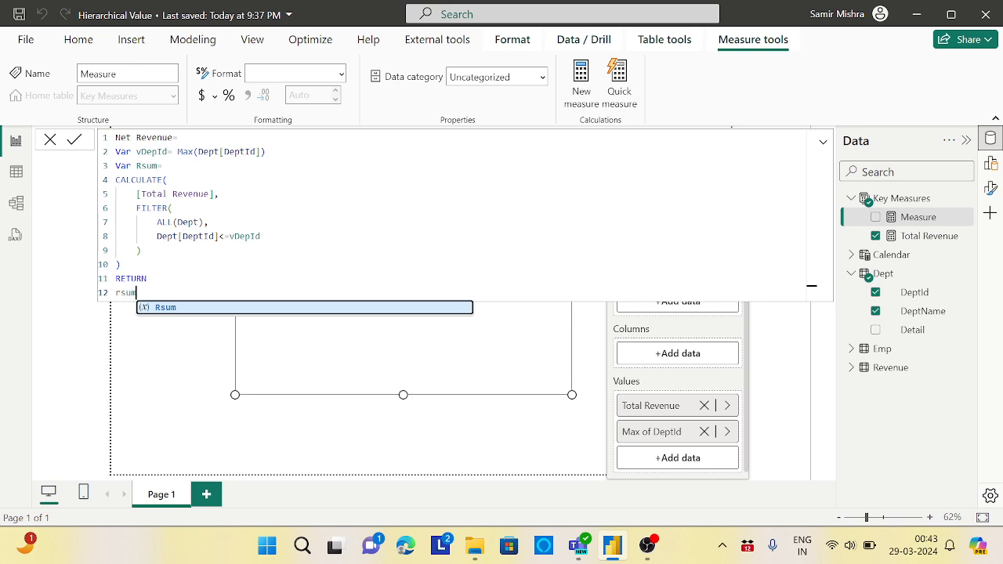
key(Tab)
key(Return)
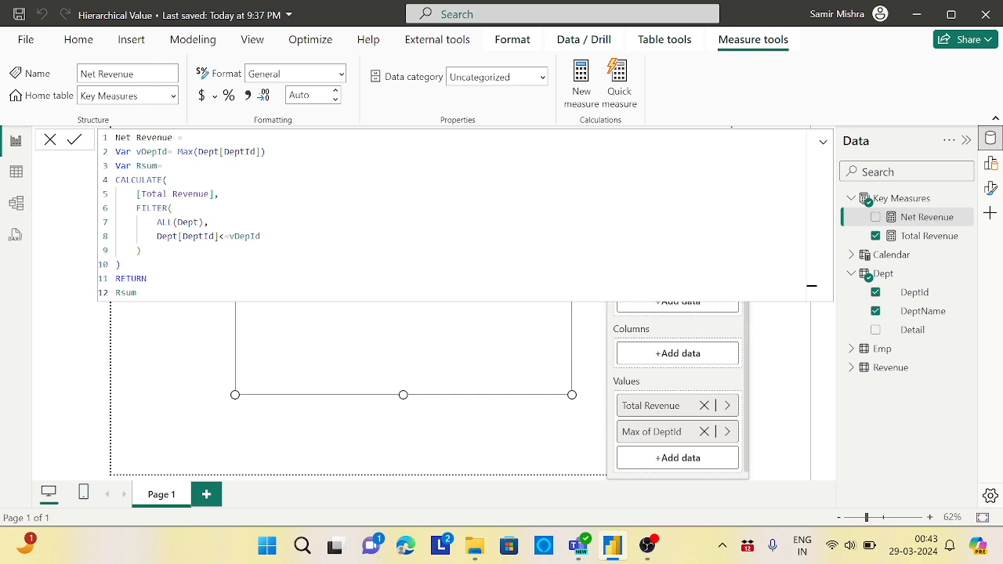
drag(918, 213, 484, 258)
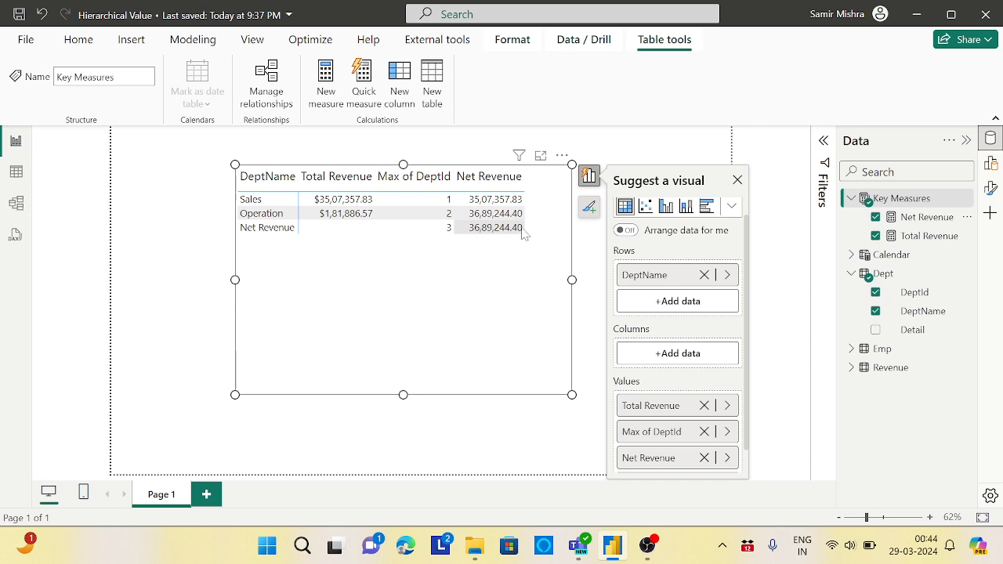
Step: Review the Net Revenue measure's vDepId definition and the Dept[DeptId] reference in its filter condition
click(925, 217)
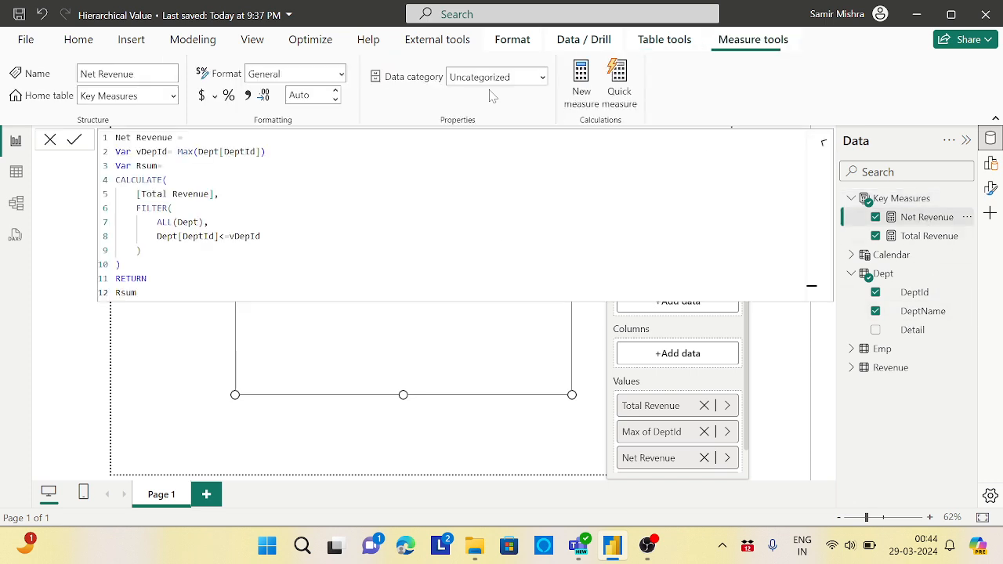
drag(178, 151, 267, 151)
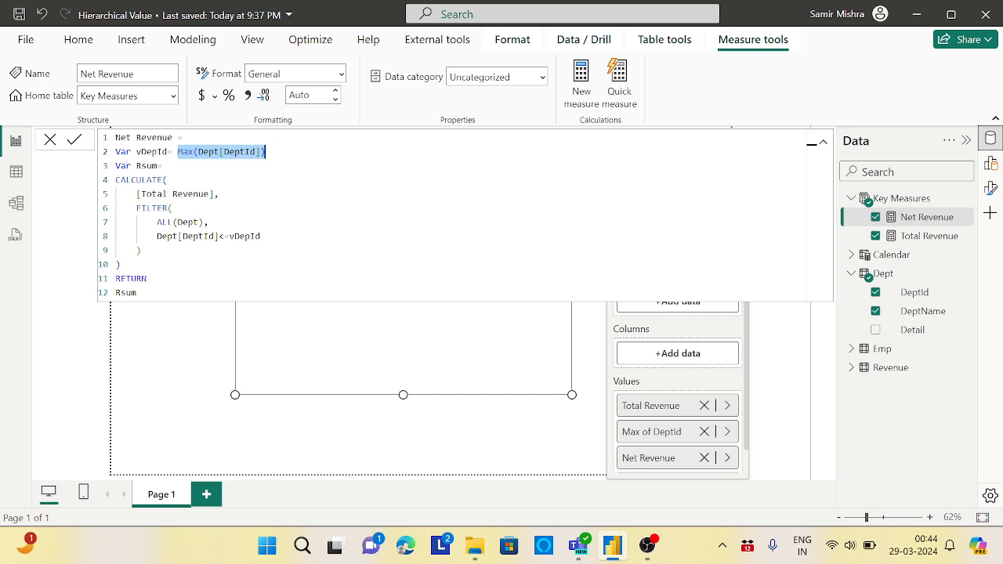
drag(157, 236, 220, 236)
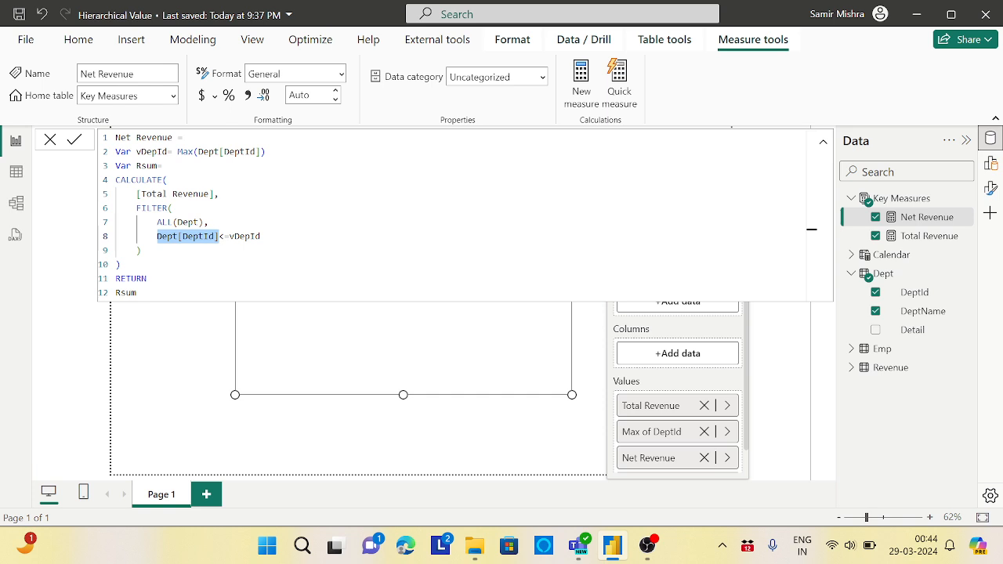
Step: Shorten the matrix and move it to the lower part of the page, and reopen the Net Revenue formula
drag(369, 350, 440, 422)
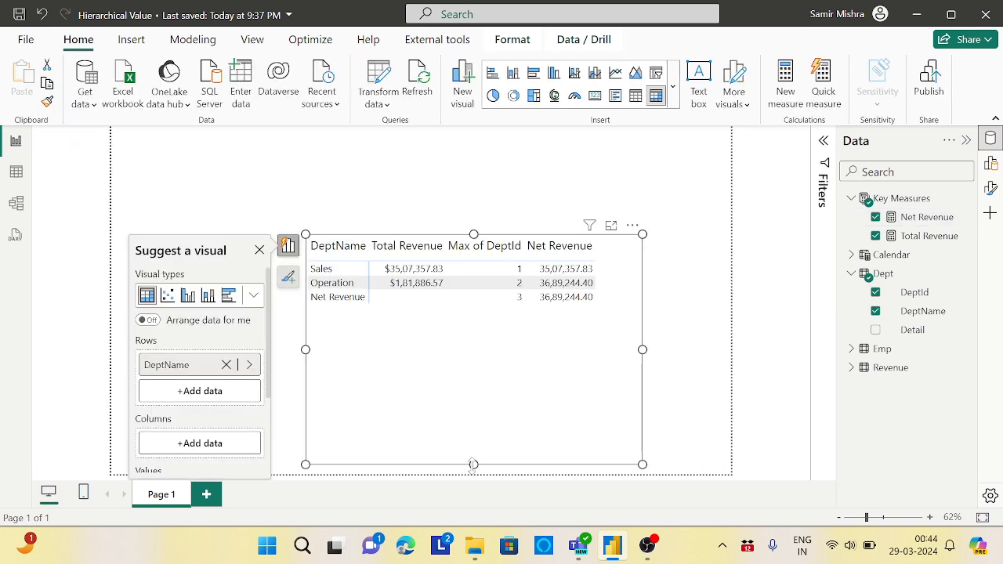
drag(472, 465, 555, 425)
click(933, 218)
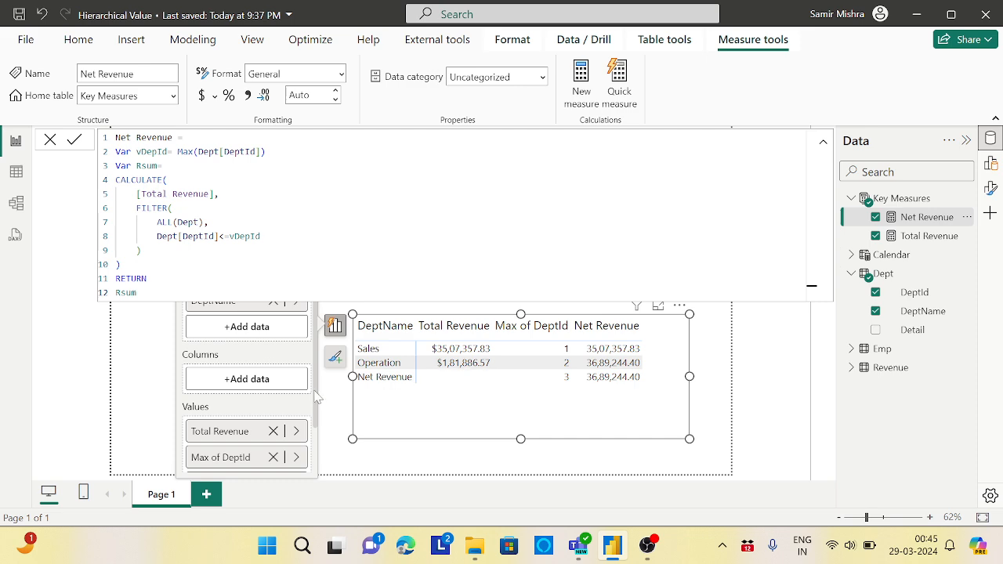
Step: Add the Detail field from Dept to the matrix values and summarize it by Maximum
drag(317, 402, 323, 470)
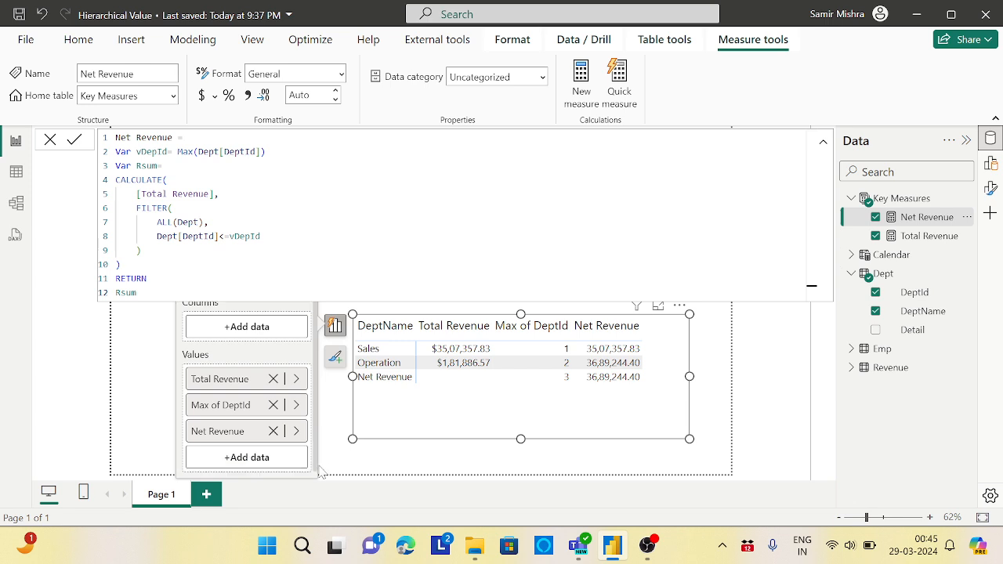
click(261, 462)
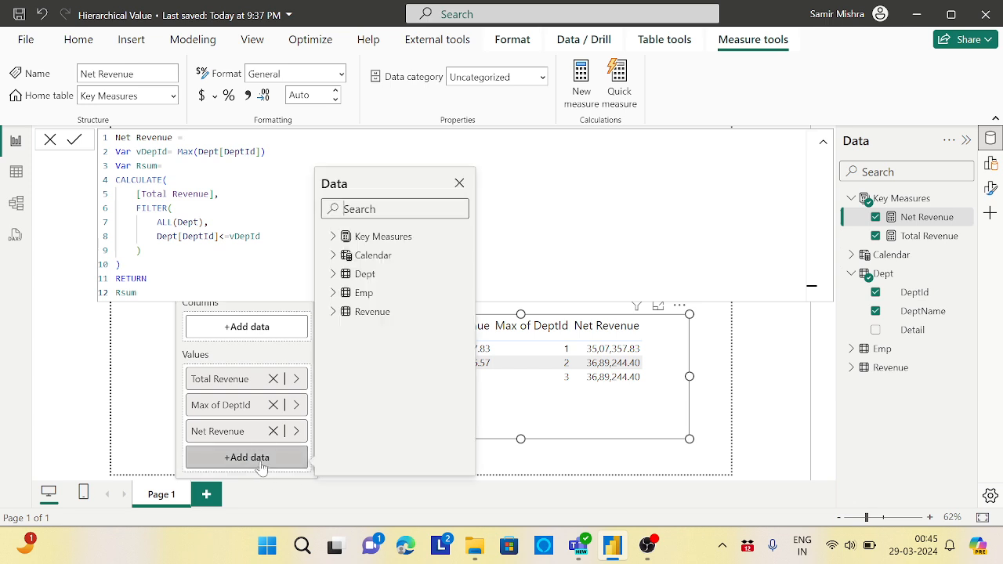
click(333, 275)
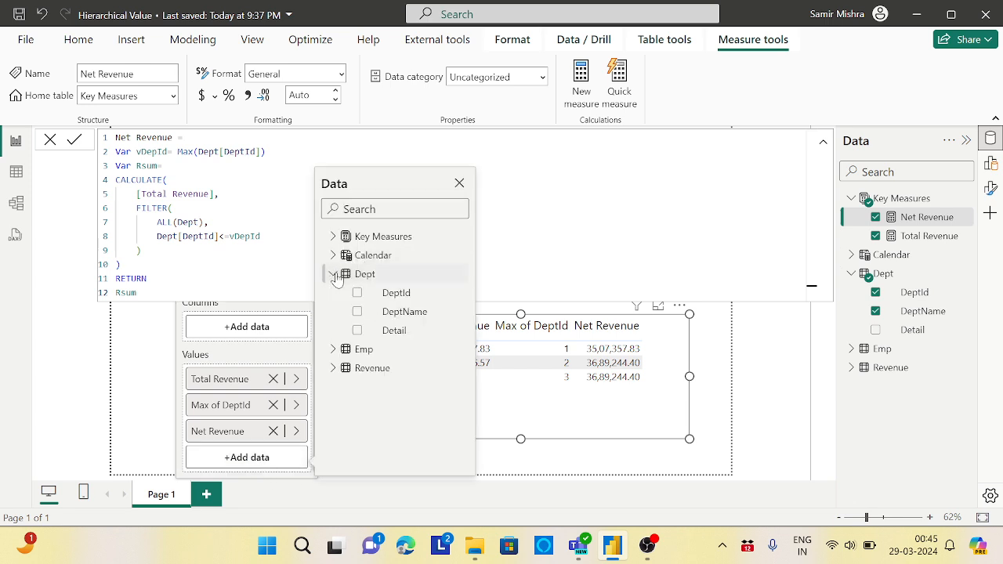
click(357, 330)
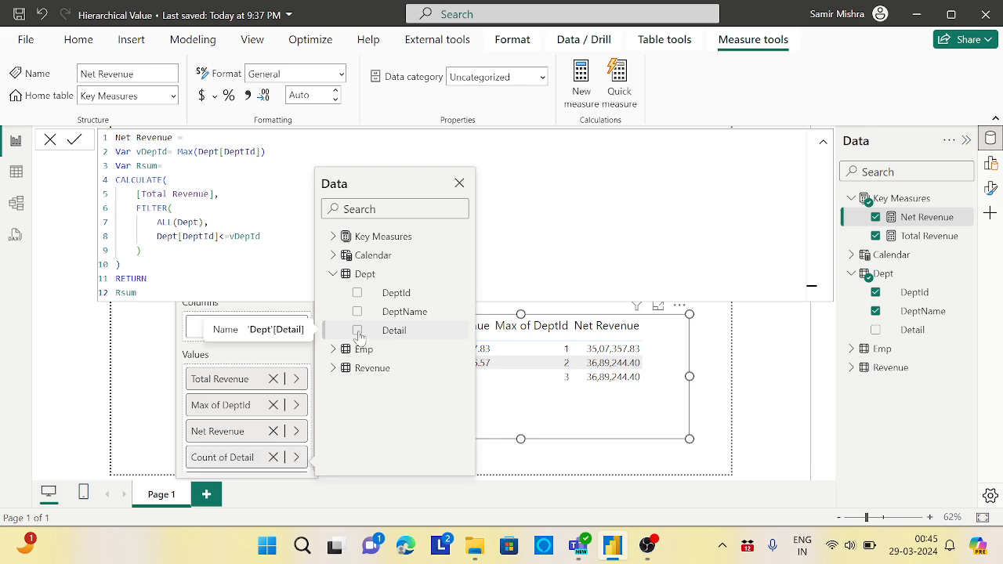
click(240, 462)
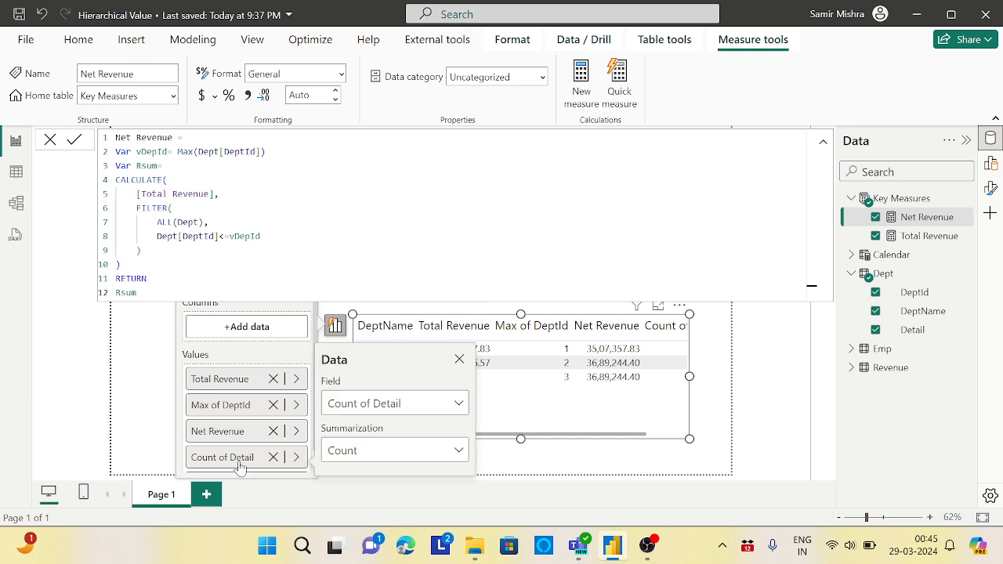
right_click(239, 463)
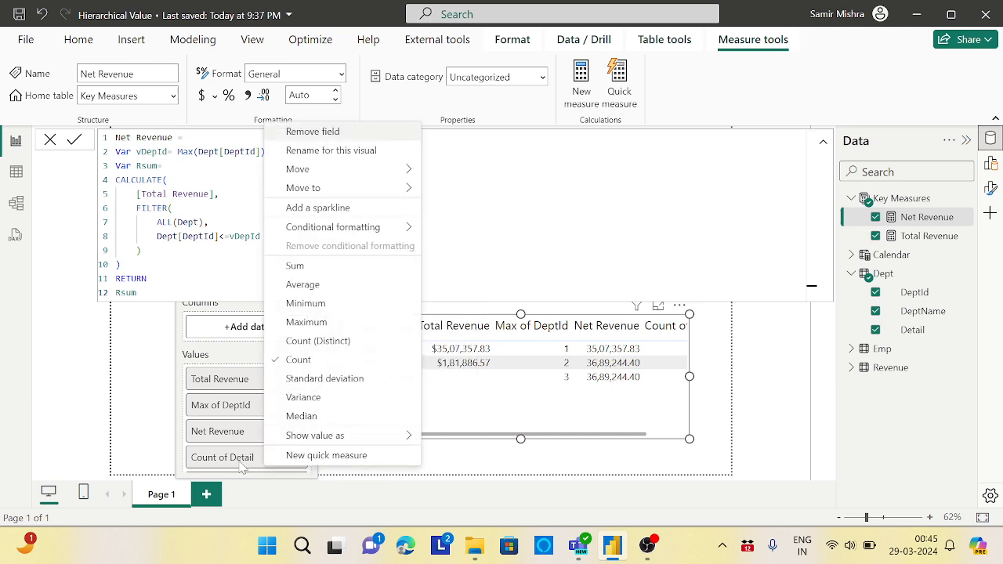
click(313, 324)
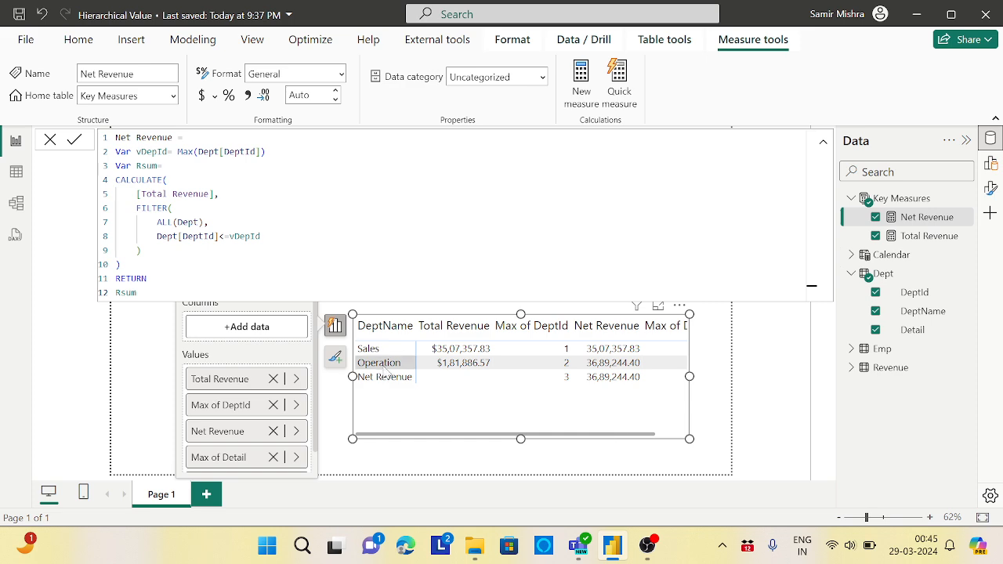
Step: Widen the matrix so all its columns fit, and deselect it
click(311, 373)
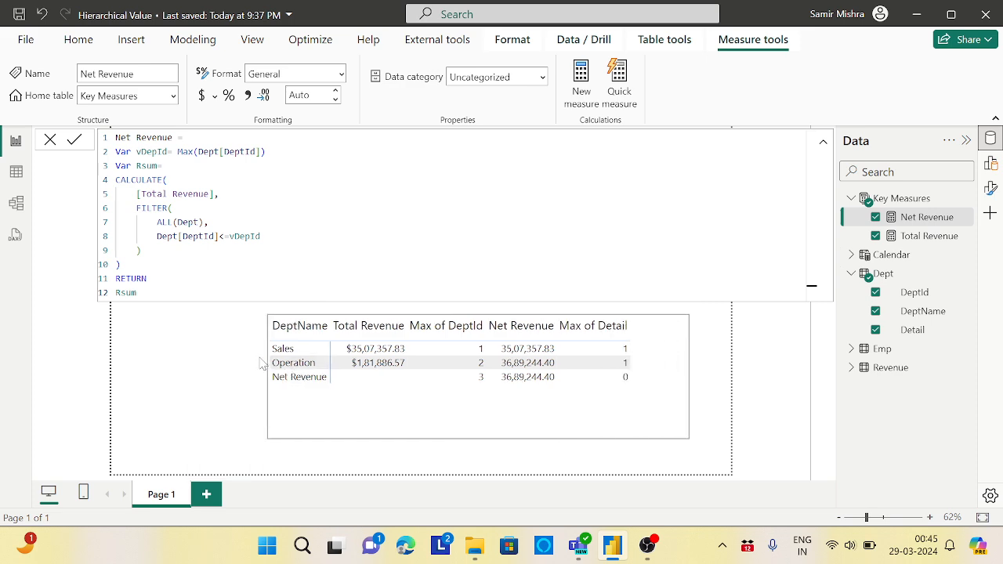
click(537, 417)
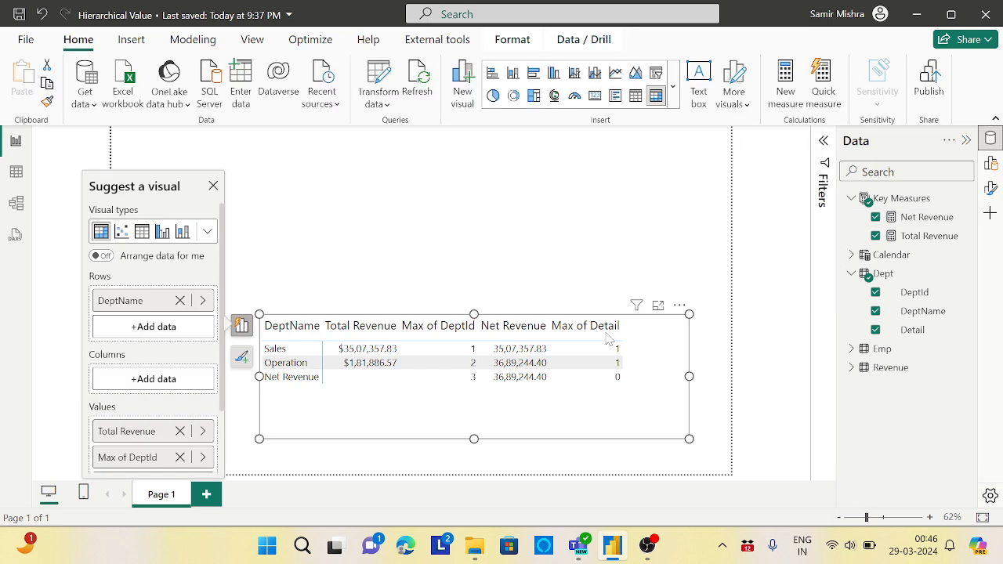
click(673, 192)
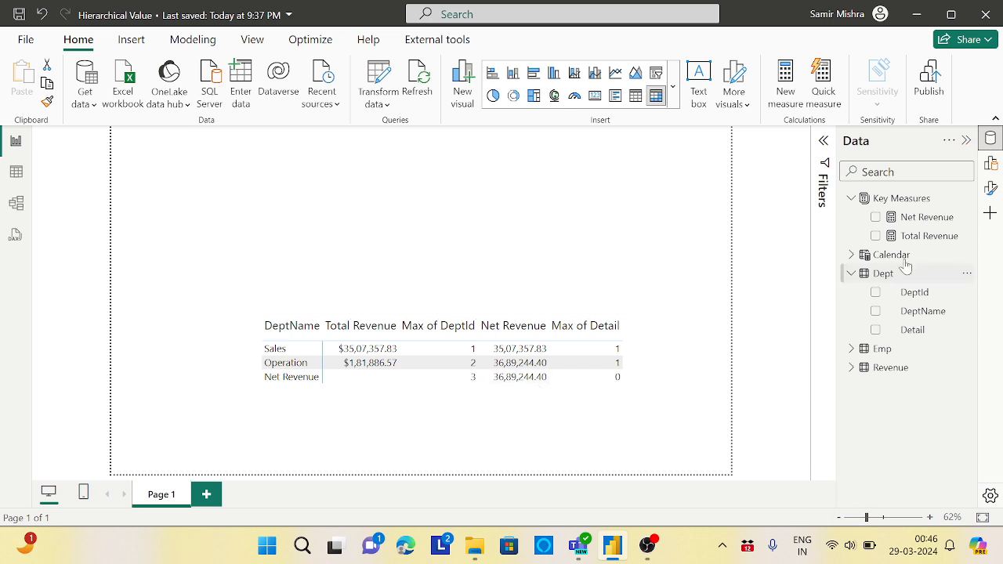
click(909, 217)
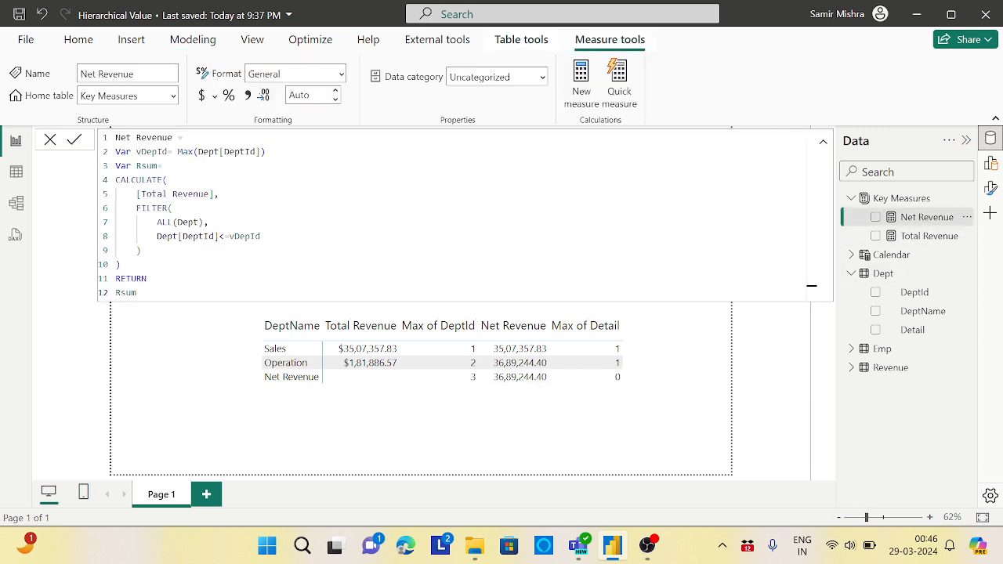
key(shift+Home)
key(BackSpace)
click(266, 152)
key(shift+Return)
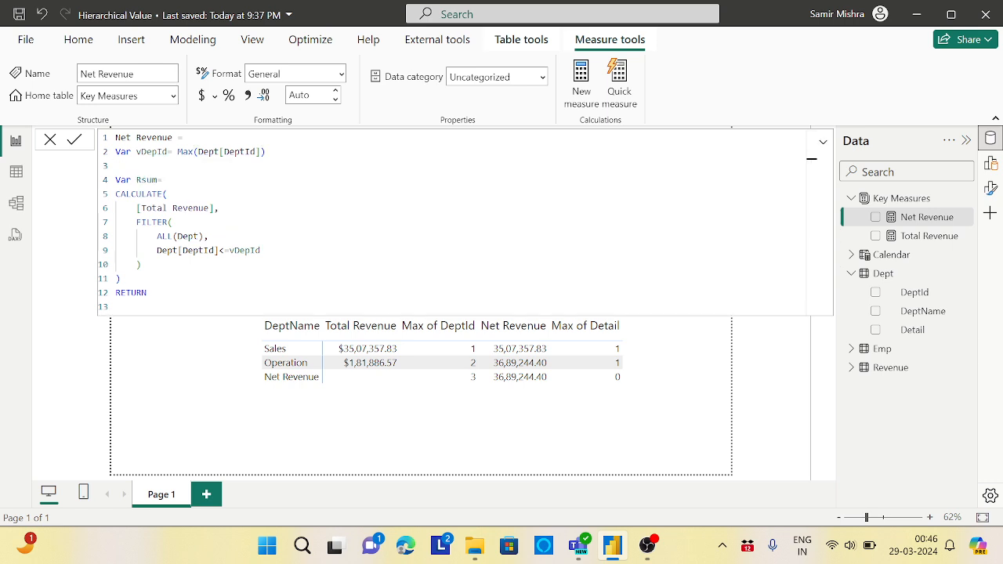
text(var)
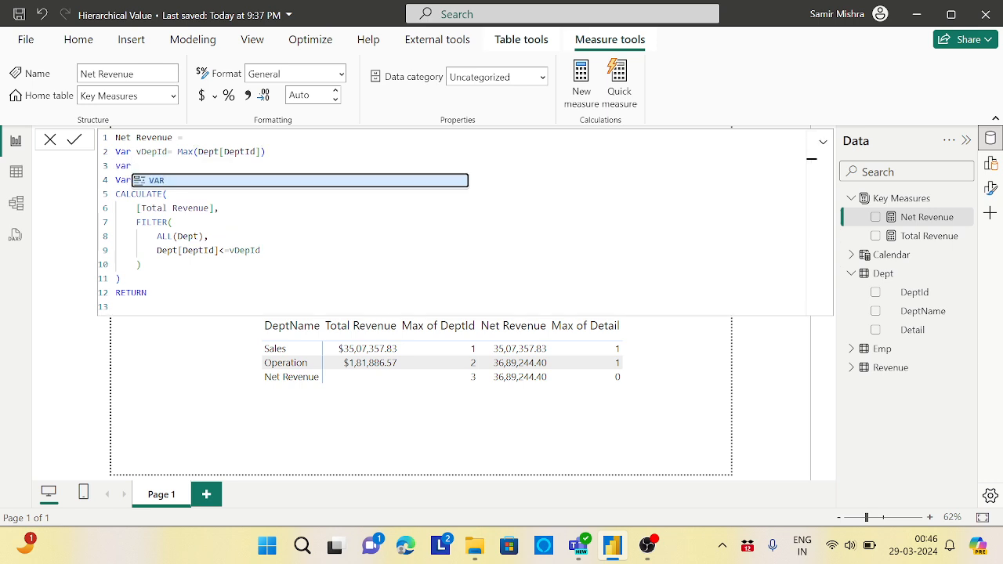
text( v)
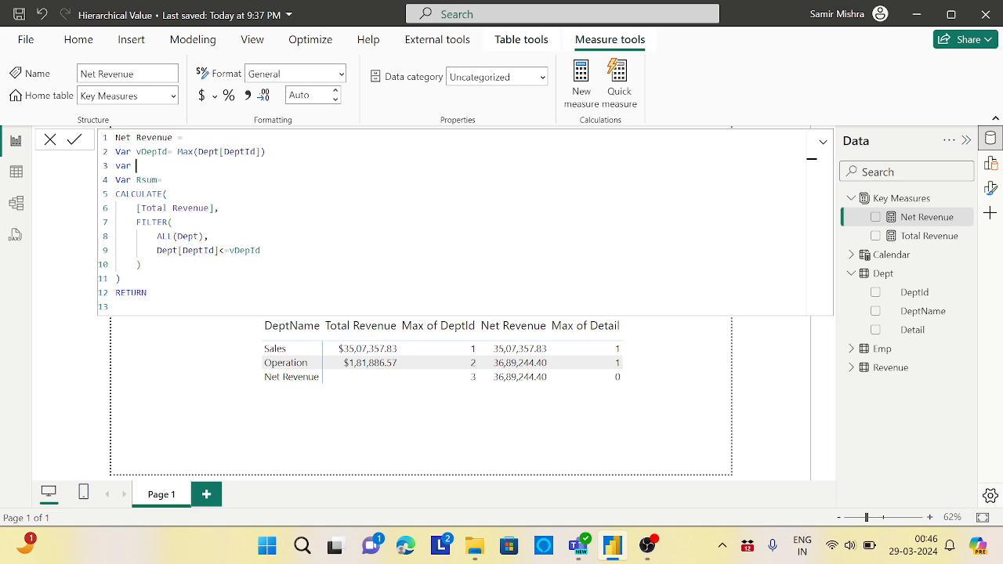
text(Depdet)
key(BackSpace)
key(BackSpace)
key(BackSpace)
text(Detail= select)
key(Tab)
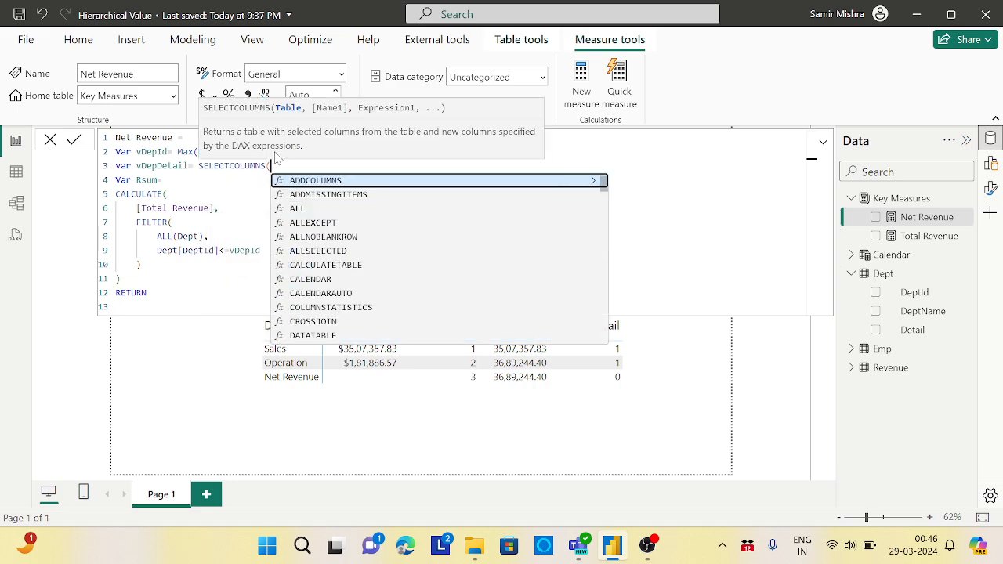
key(BackSpace)
key(BackSpace)
key(BackSpace)
key(BackSpace)
key(BackSpace)
key(BackSpace)
key(BackSpace)
key(BackSpace)
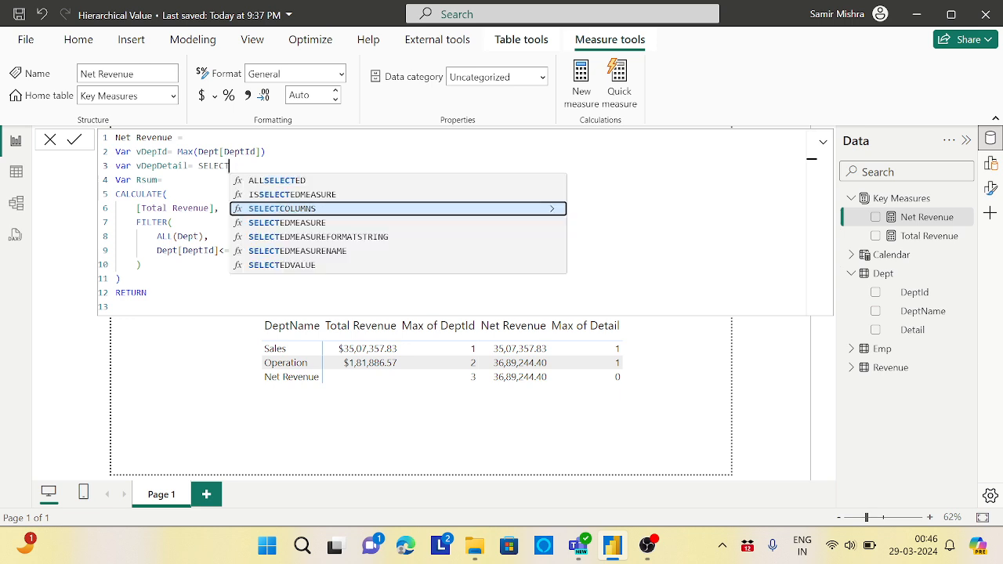
text(ed)
click(309, 252)
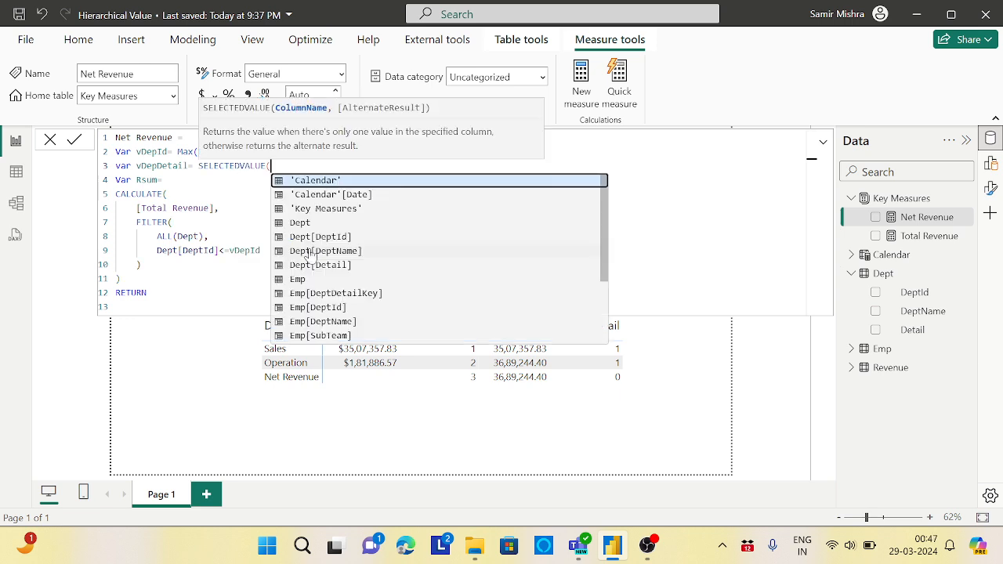
text(De)
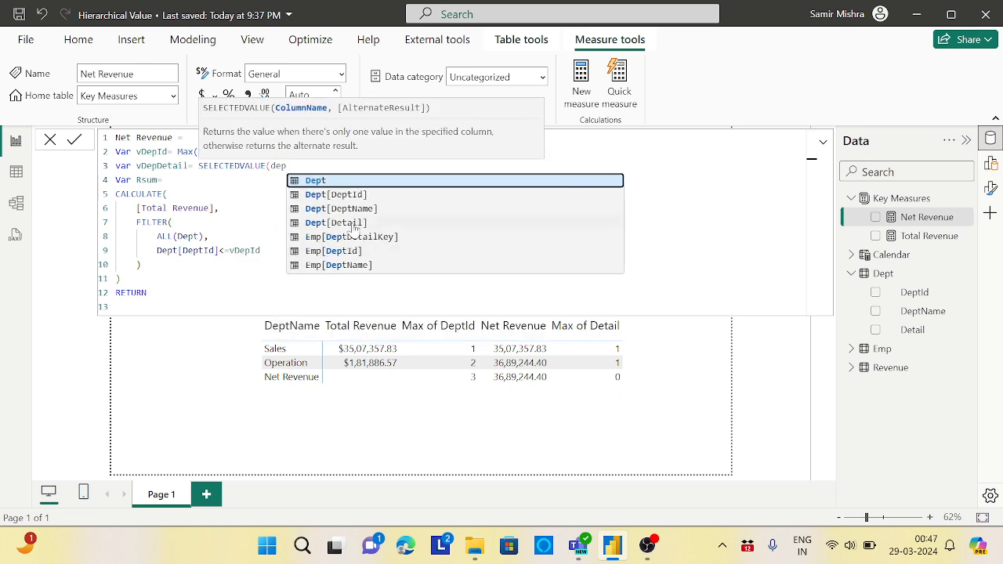
click(349, 225)
text())
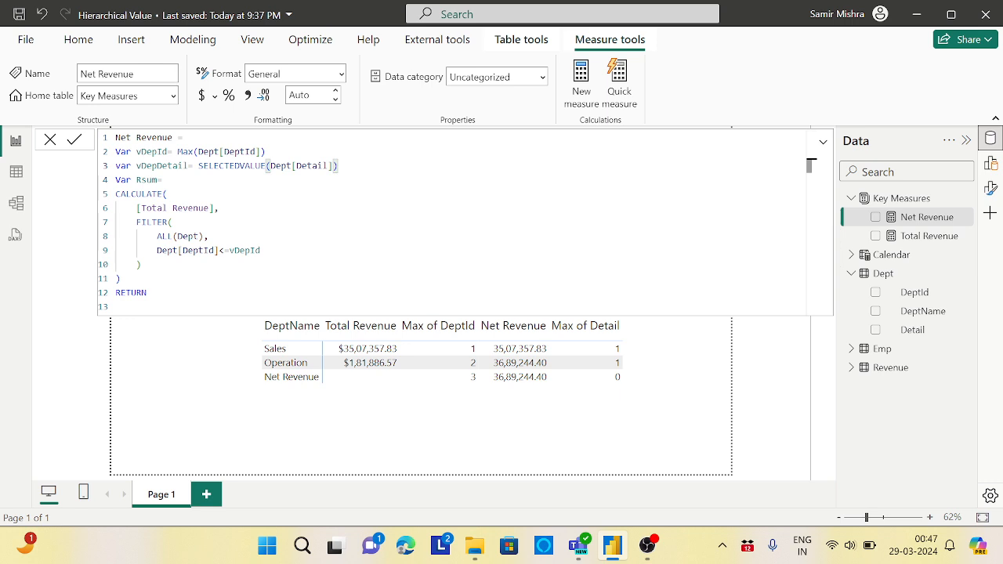
click(811, 304)
text(SWITCH()
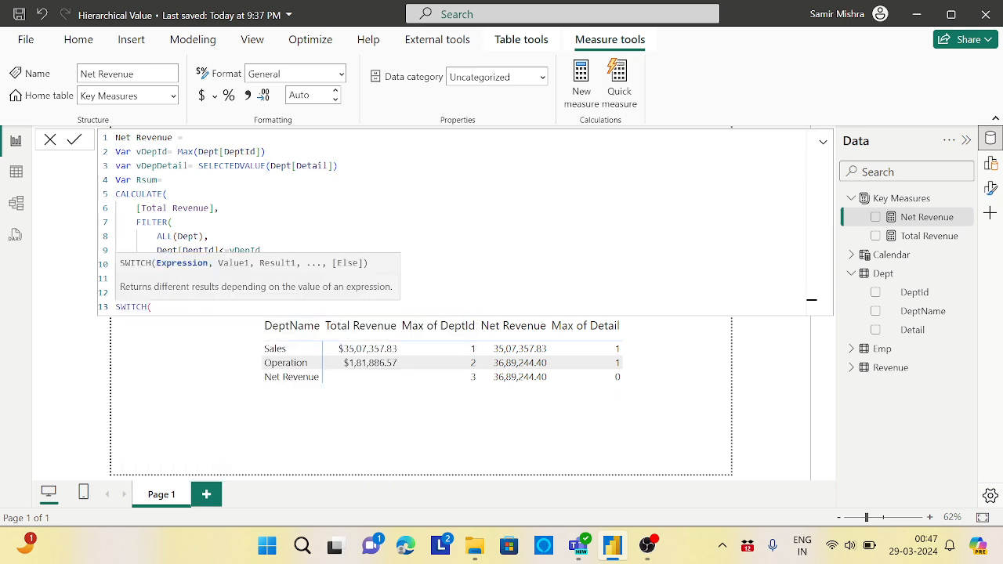
key(Return)
text(tru)
key(Tab)
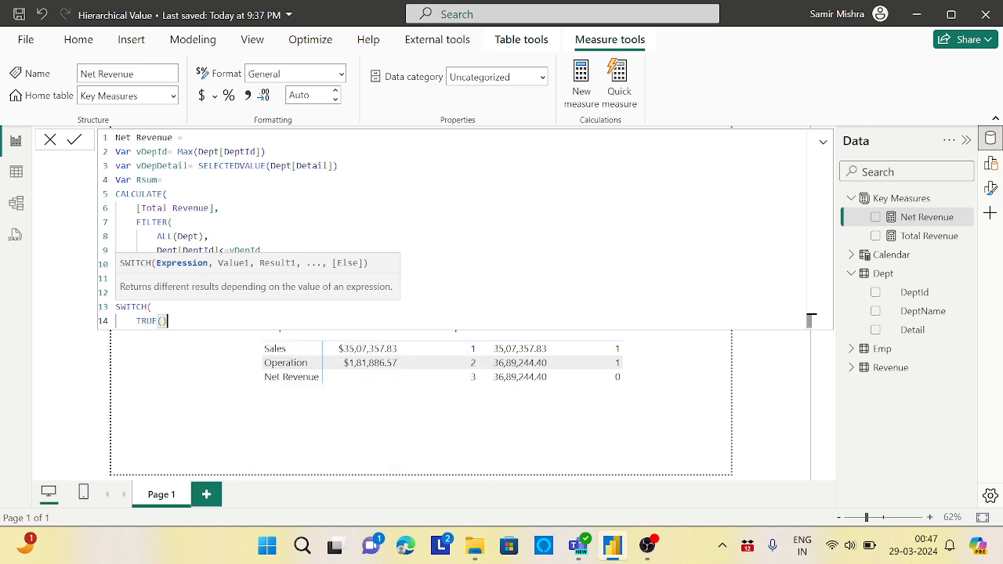
text(),)
key(Return)
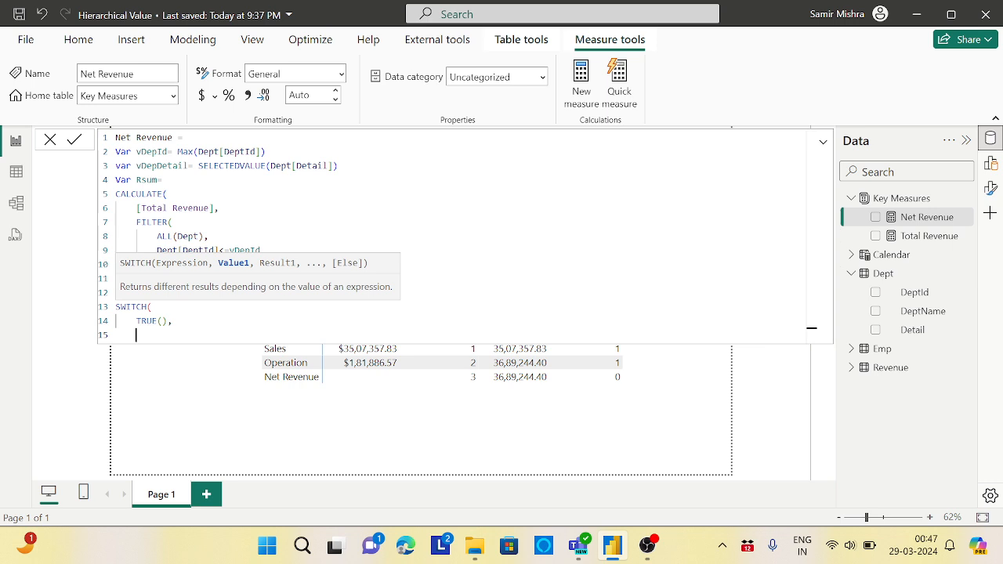
Step: Move the matrix near the page's lower edge and add a variable vDepDetail = SELECTEDVALUE(Dept[Detail]) above Rsum in the Net Revenue measure
click(419, 433)
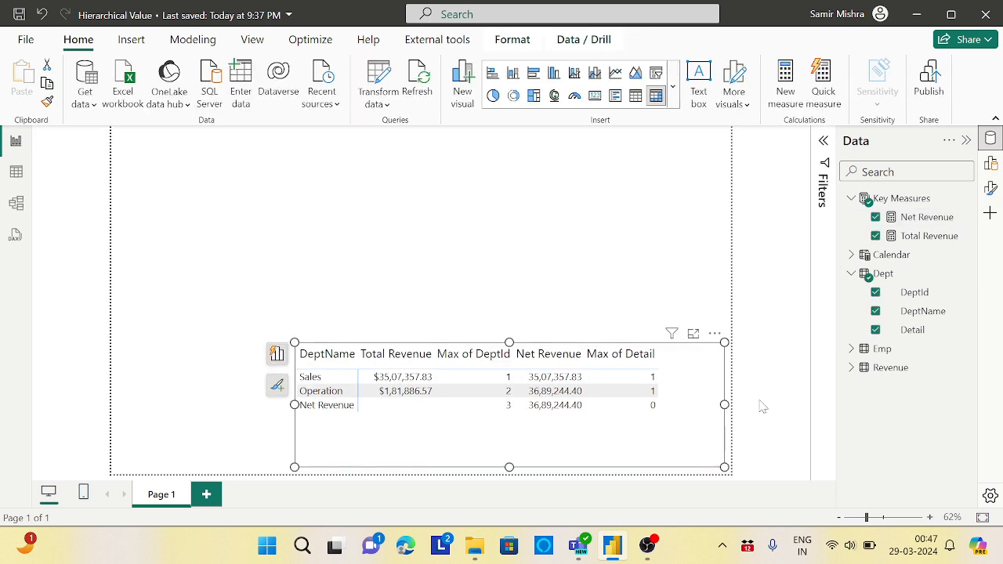
click(927, 217)
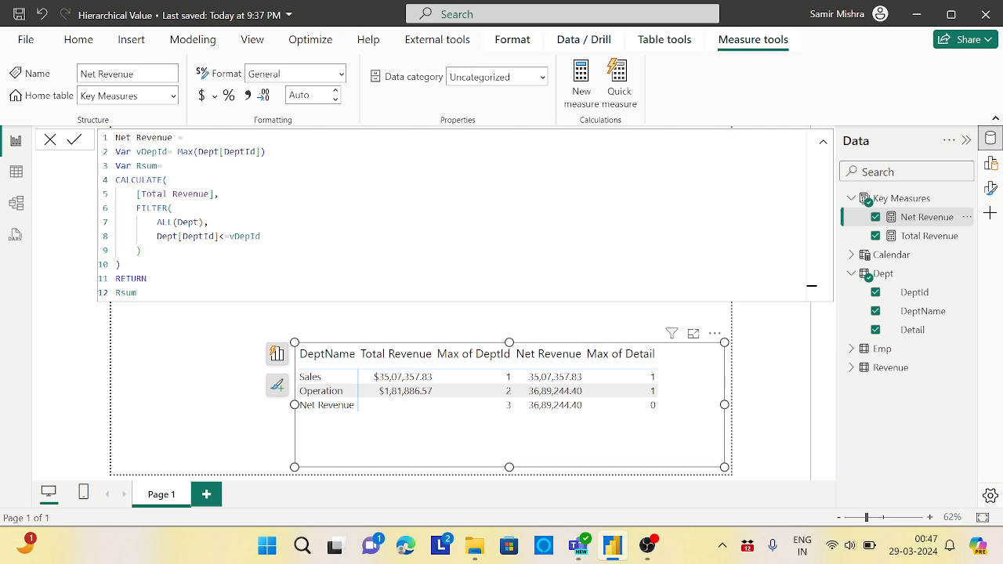
click(812, 151)
key(Return)
text(Var)
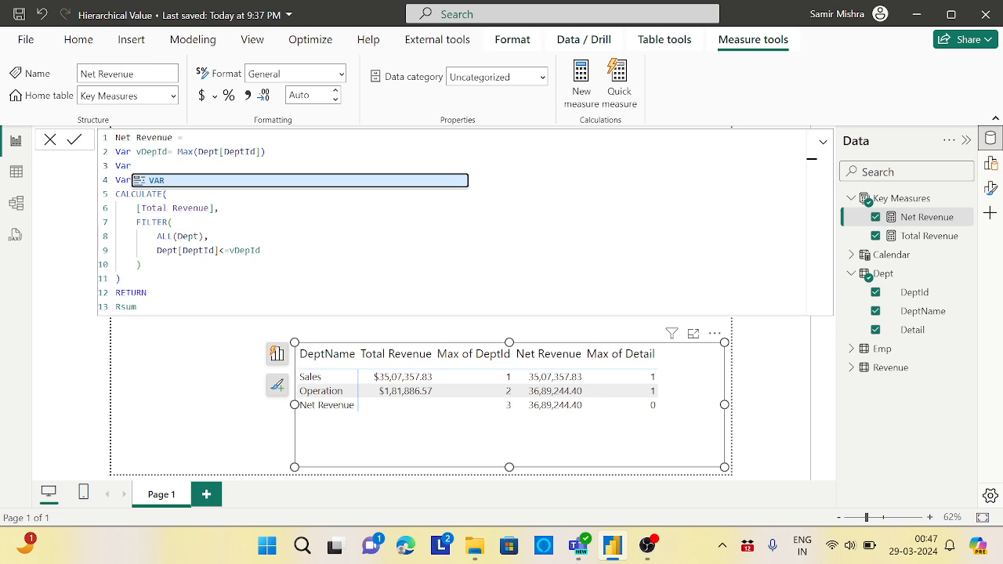
text( v)
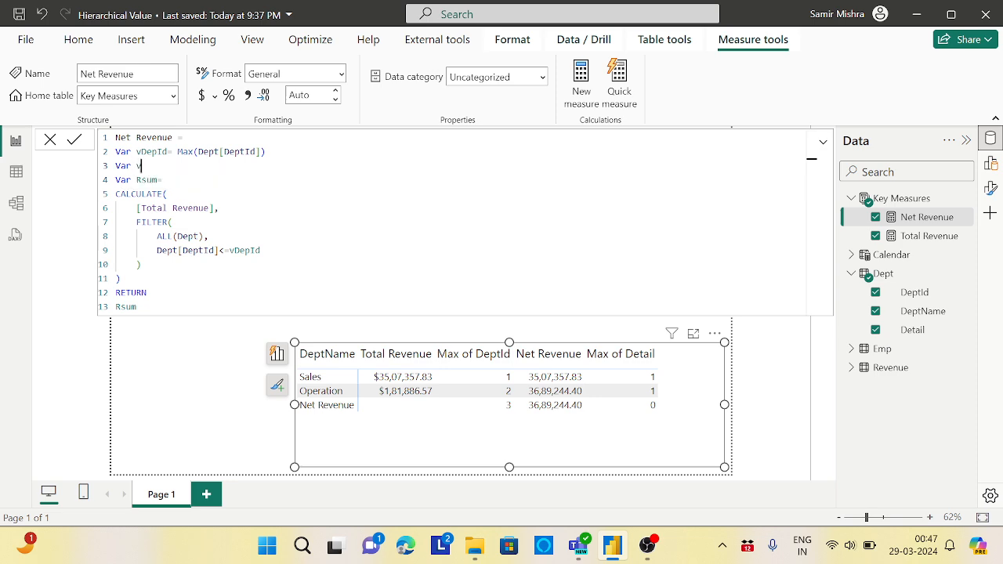
text(DepDetail= selec)
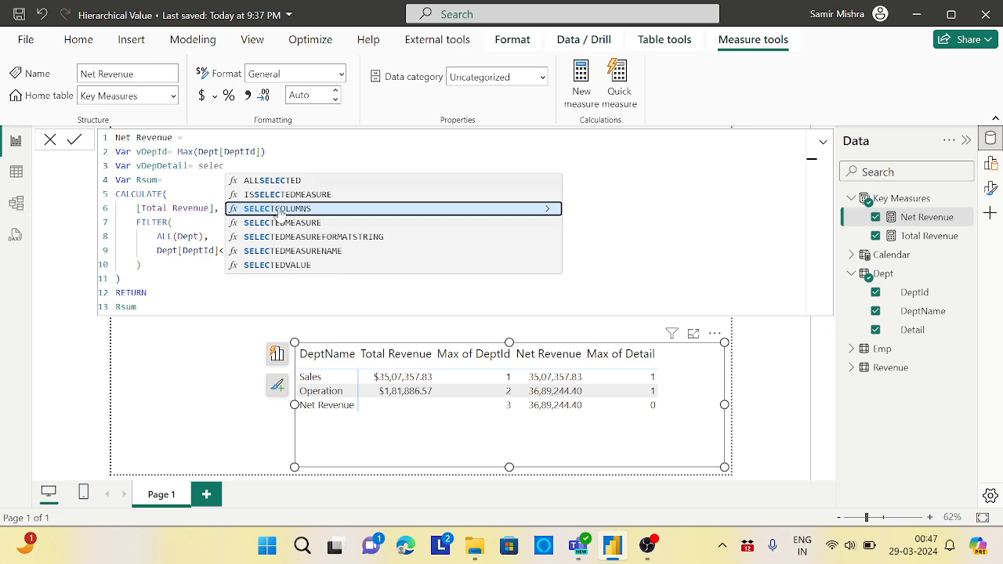
click(294, 269)
text(dep)
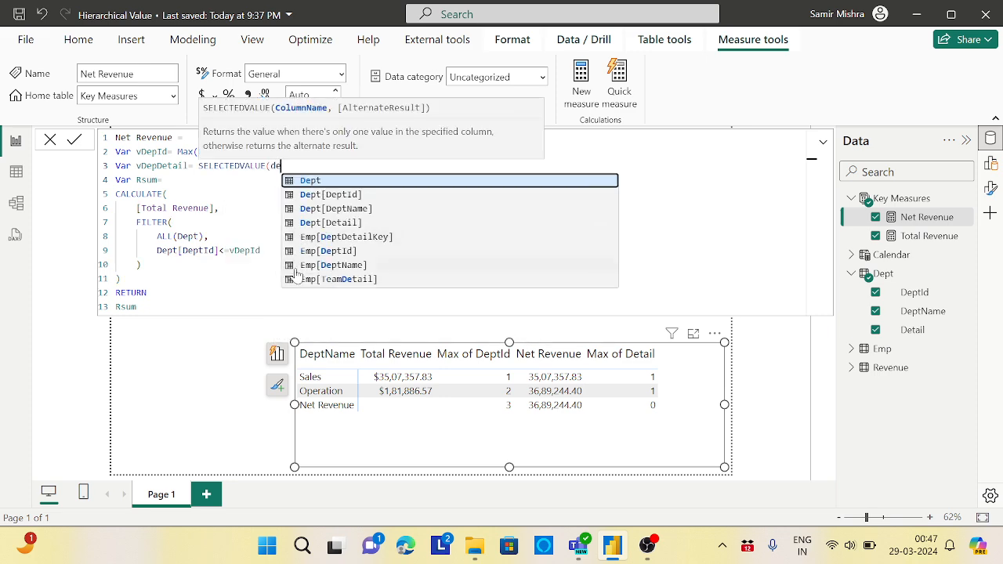
click(355, 225)
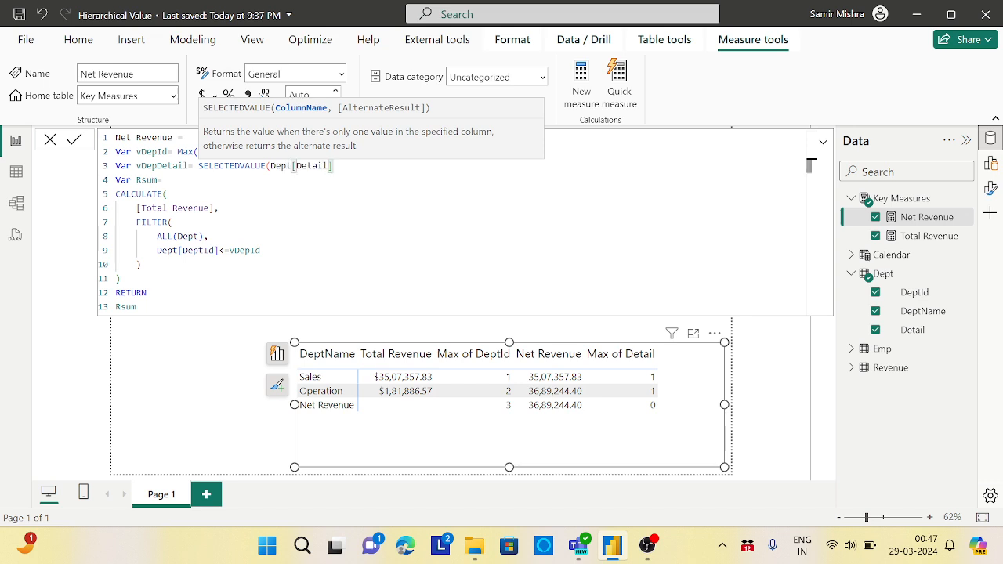
text())
click(137, 307)
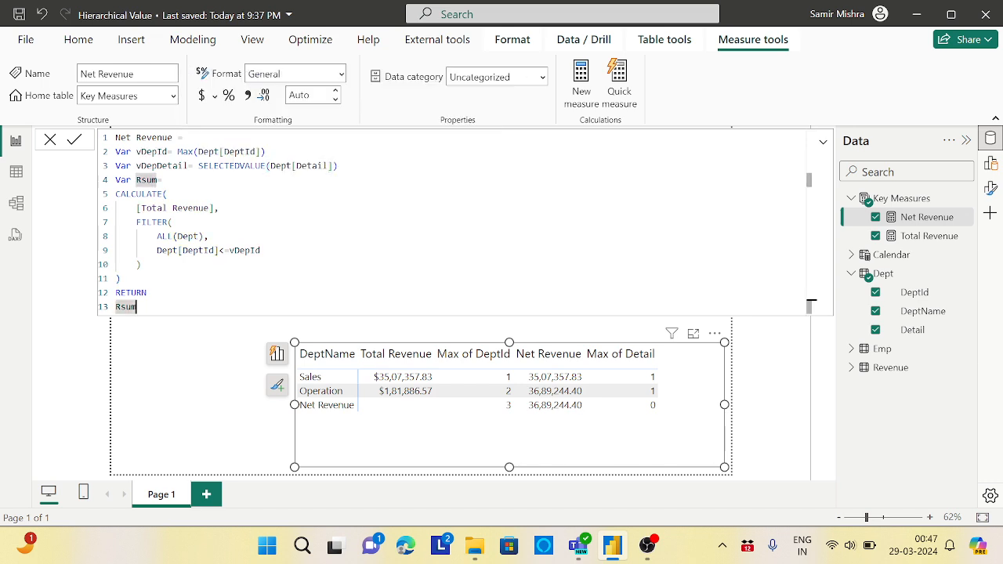
Step: Replace the Rsum return expression in the Net Revenue measure with a SWITCH function whose expression is TRUE()
key(BackSpace)
key(BackSpace)
key(BackSpace)
key(BackSpace)
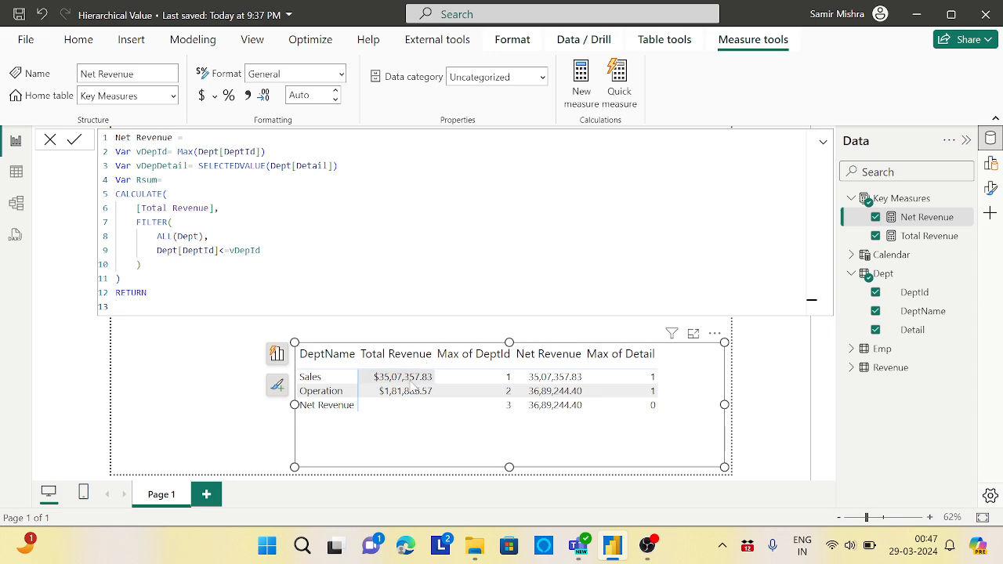
text(swit)
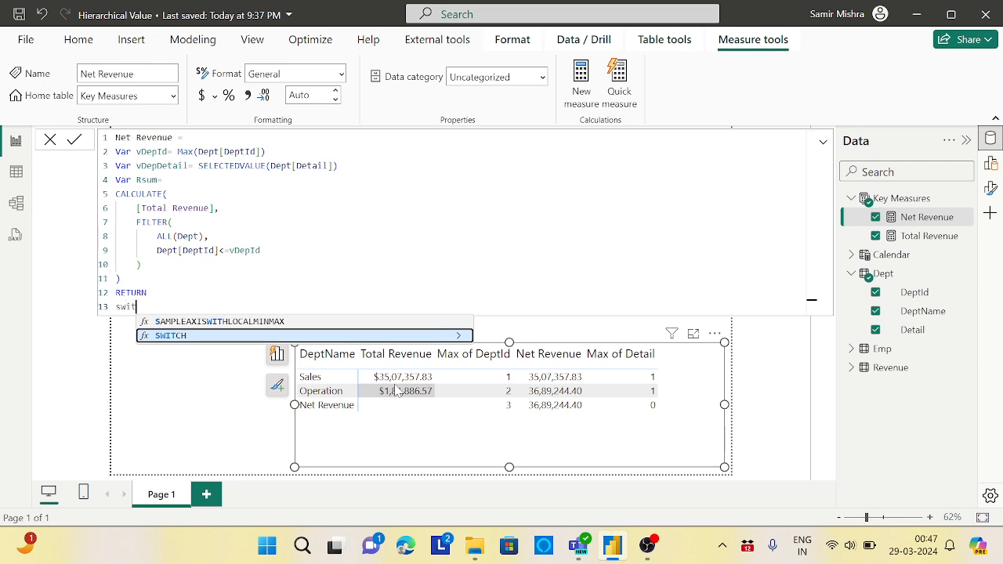
key(Tab)
key(shift+Return)
text(tr)
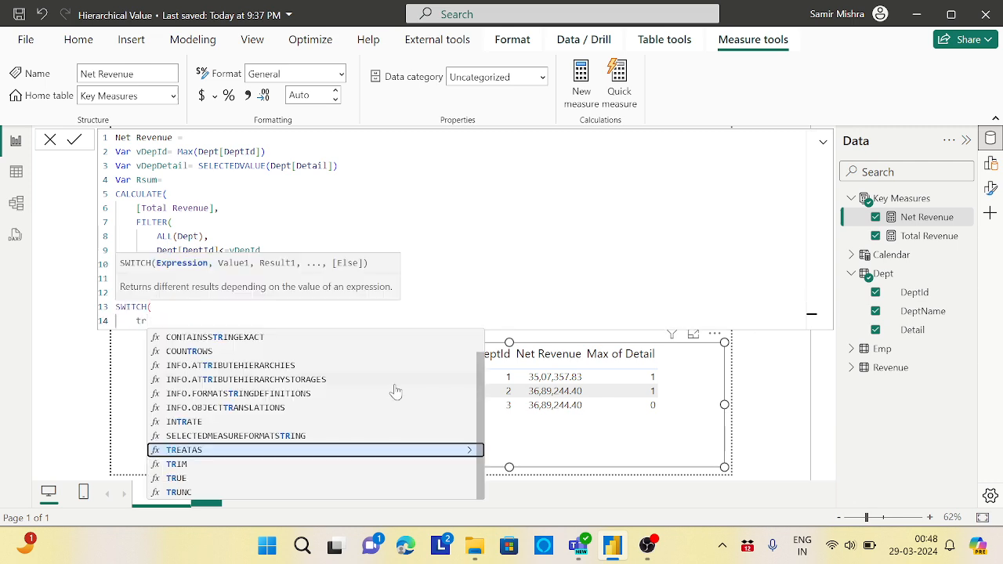
text(ue)
key(Tab)
text(),)
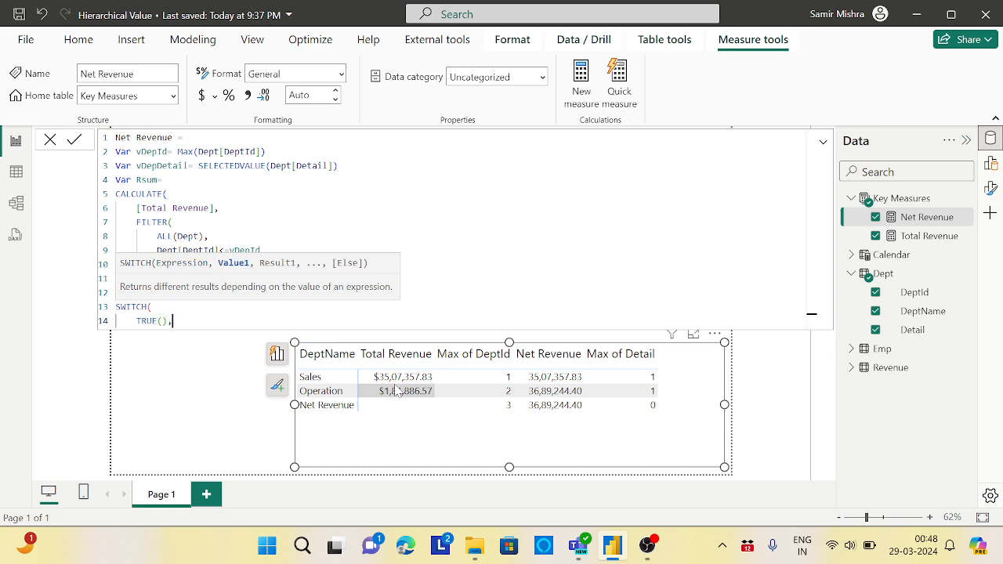
key(shift+Return)
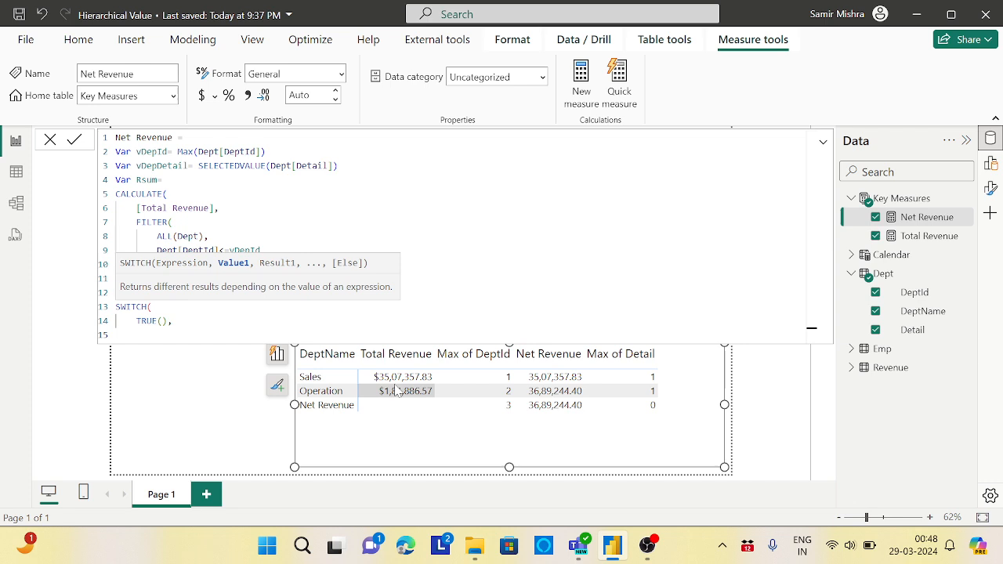
Step: Add the condition vDepDetail=1 with [Total Revenue] as its result to the SWITCH function
double_click(163, 167)
key(ctrl+c)
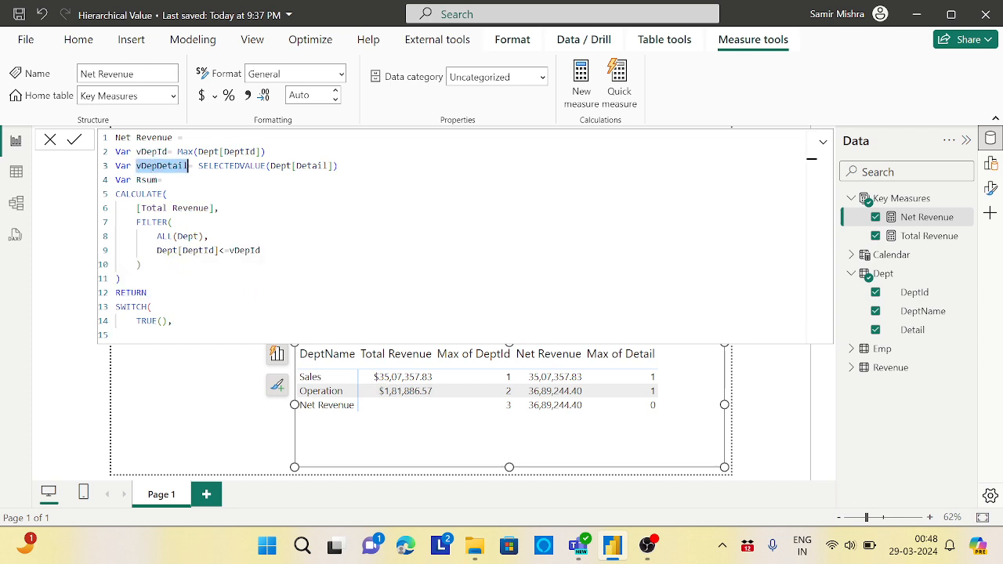
click(137, 335)
key(ctrl+v)
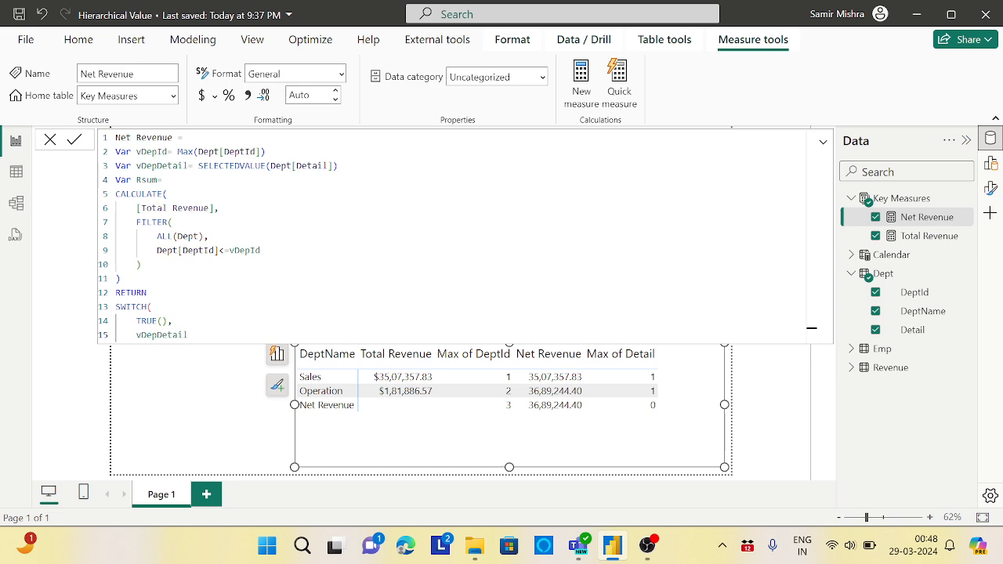
text(=1)
click(153, 335)
text(,)
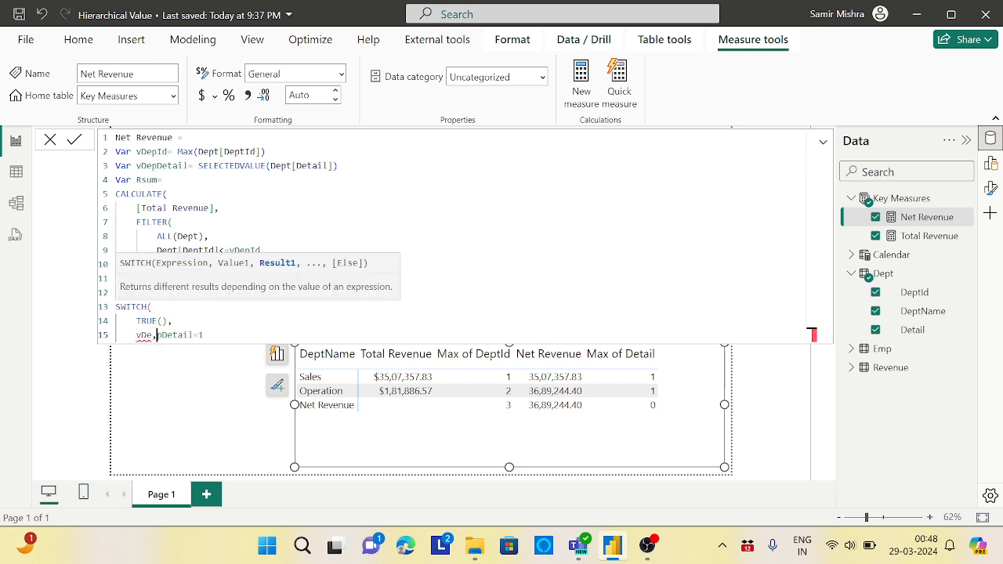
key(BackSpace)
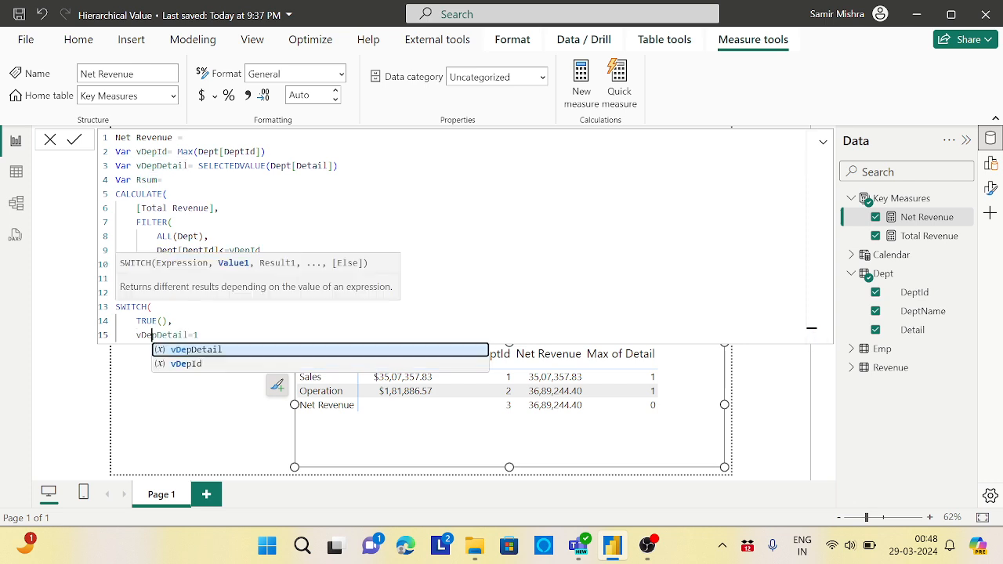
key(Escape)
key(End)
text(,)
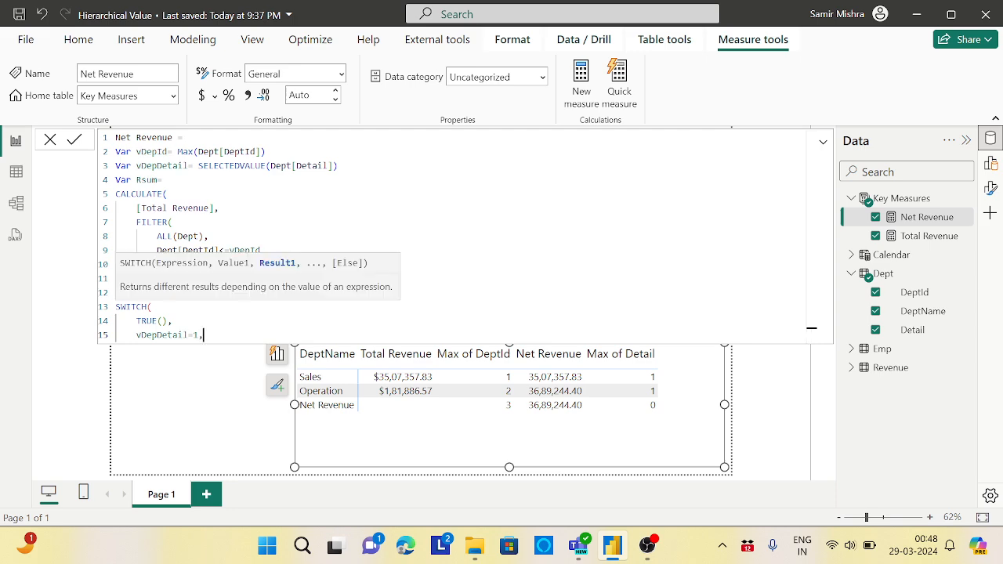
text([to)
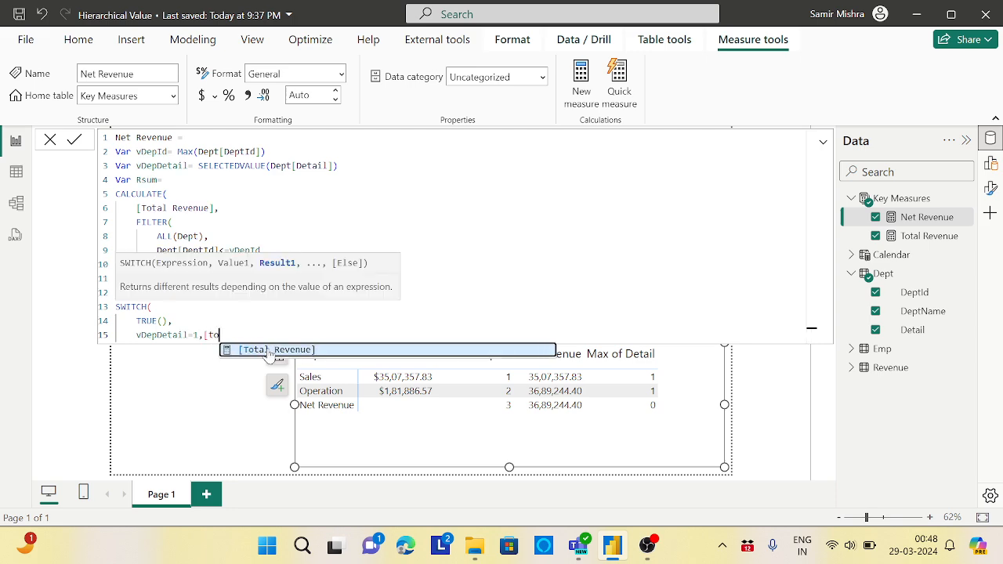
key(Tab)
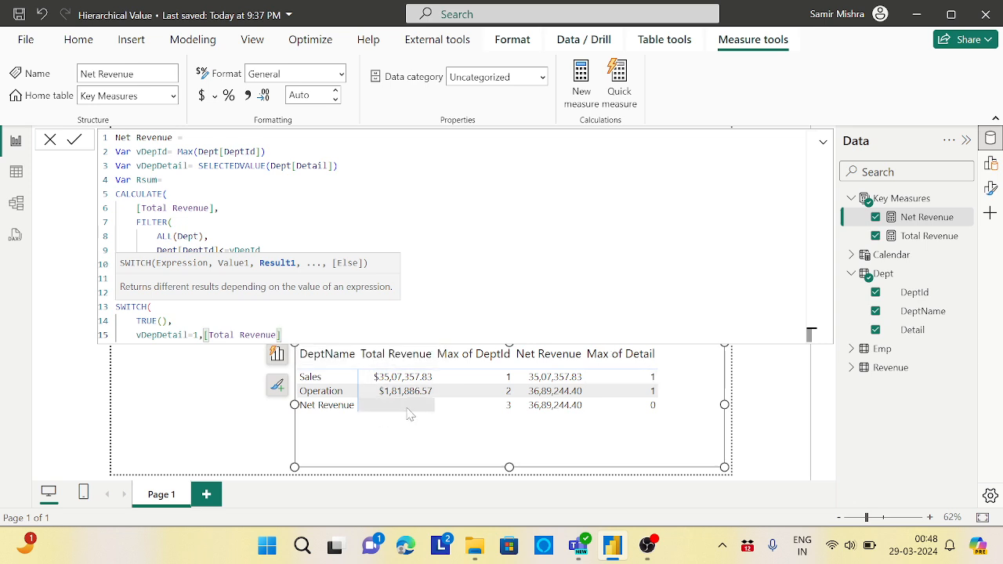
text(,)
key(Return)
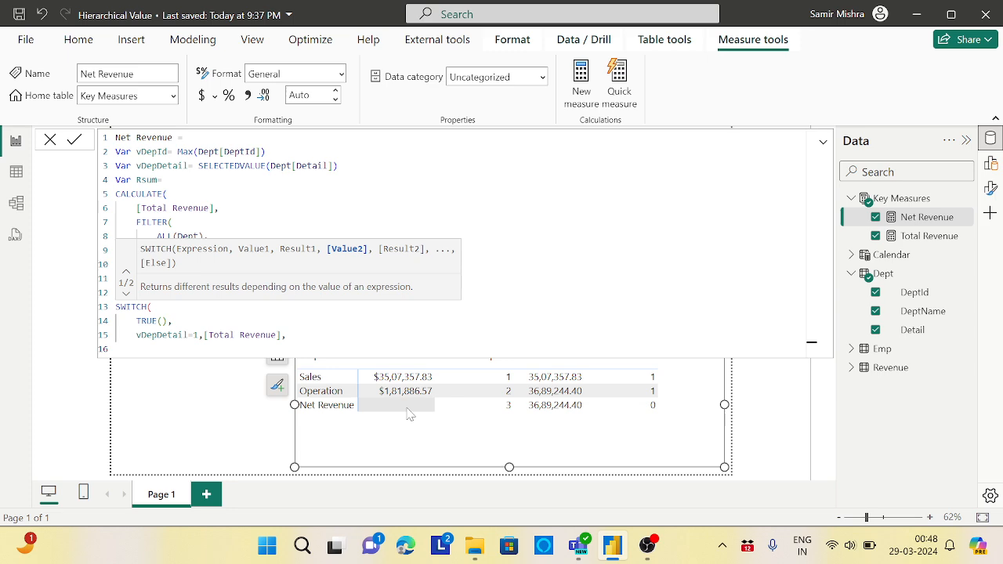
Step: Set Rsum as the SWITCH function's else result, then commit the Net Revenue measure and collapse its formula
text(Rsum)
key(Return)
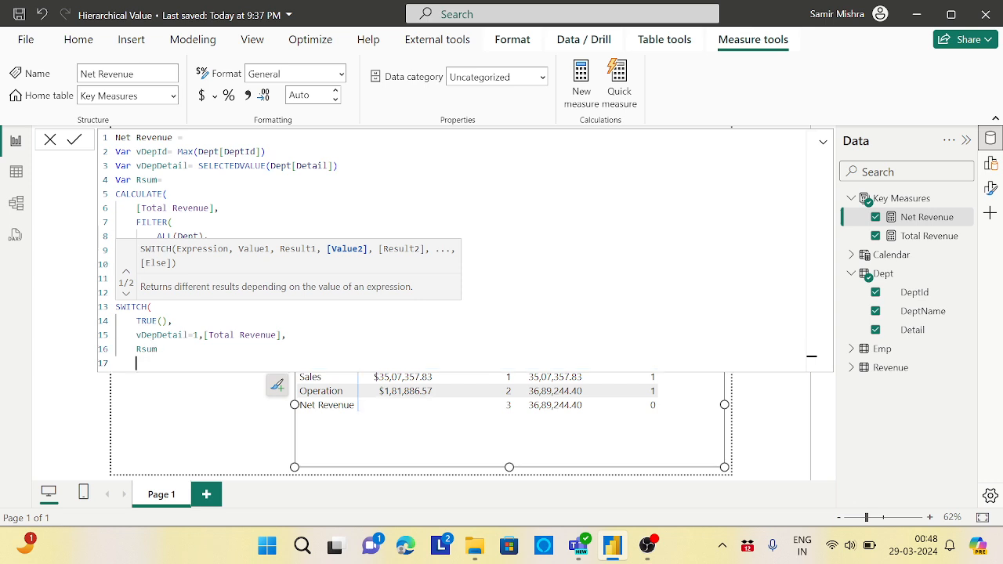
text())
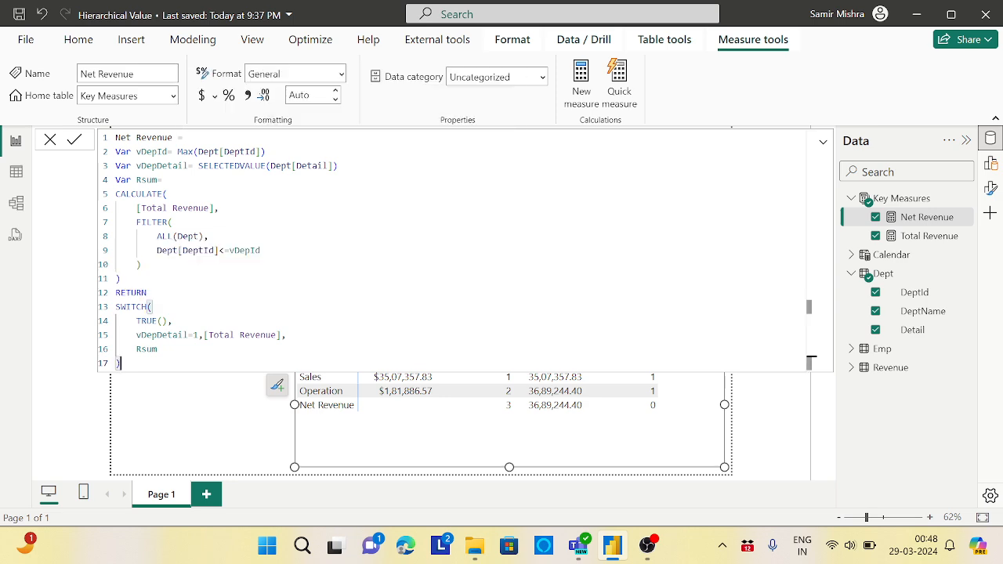
key(Return)
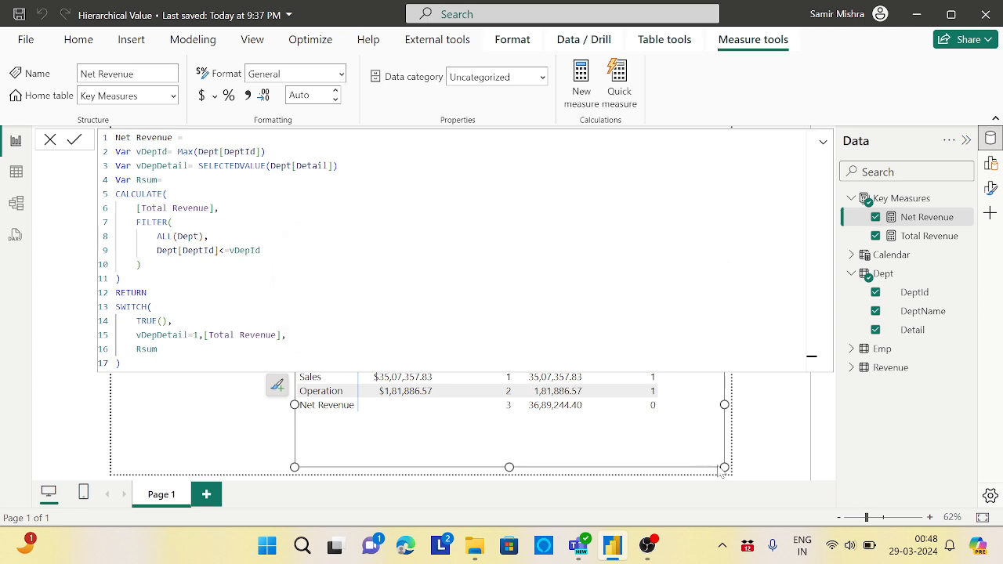
click(824, 143)
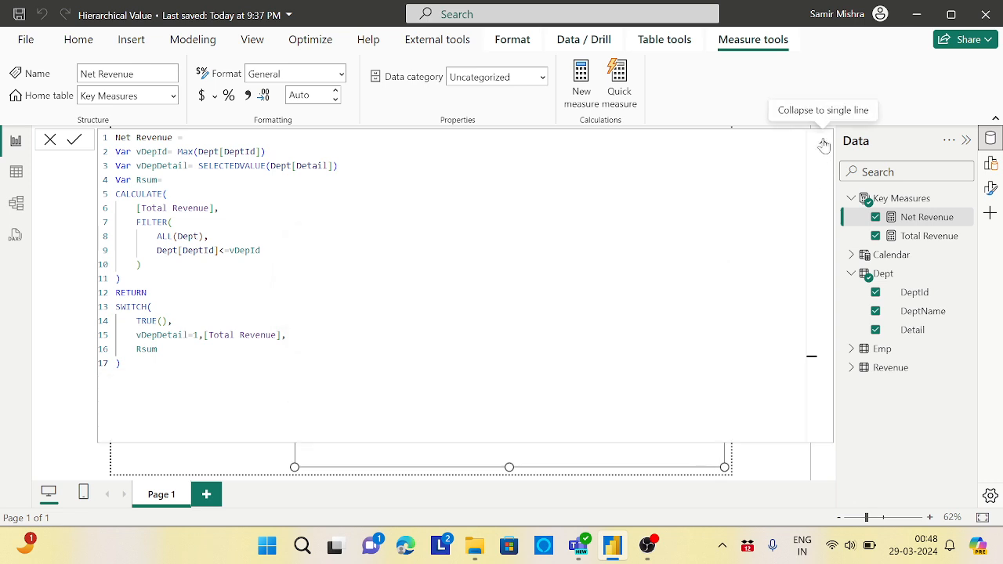
click(823, 143)
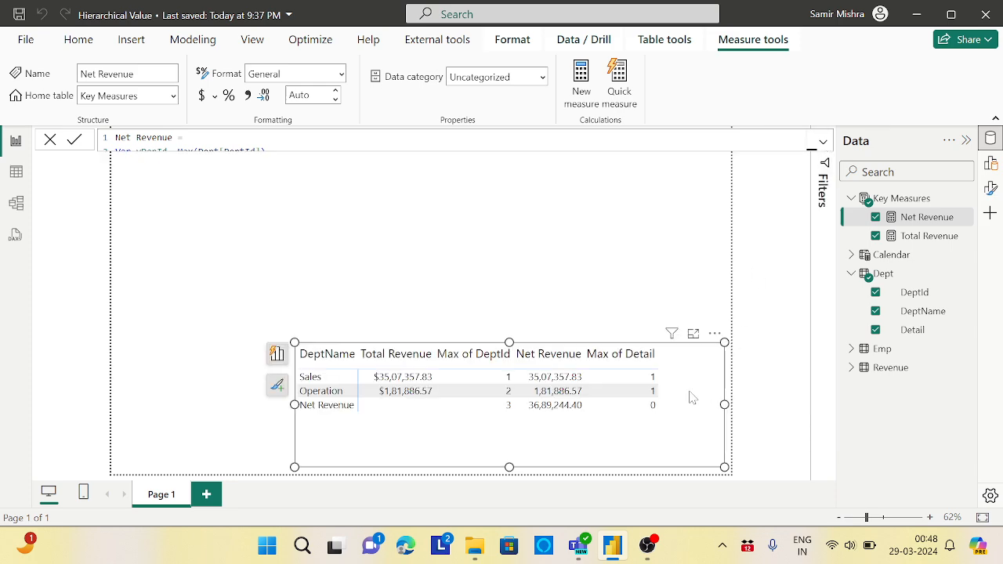
Step: Move the matrix up to the middle of the page and remove Max of DeptId, Total Revenue and Max of Detail from its values
click(627, 261)
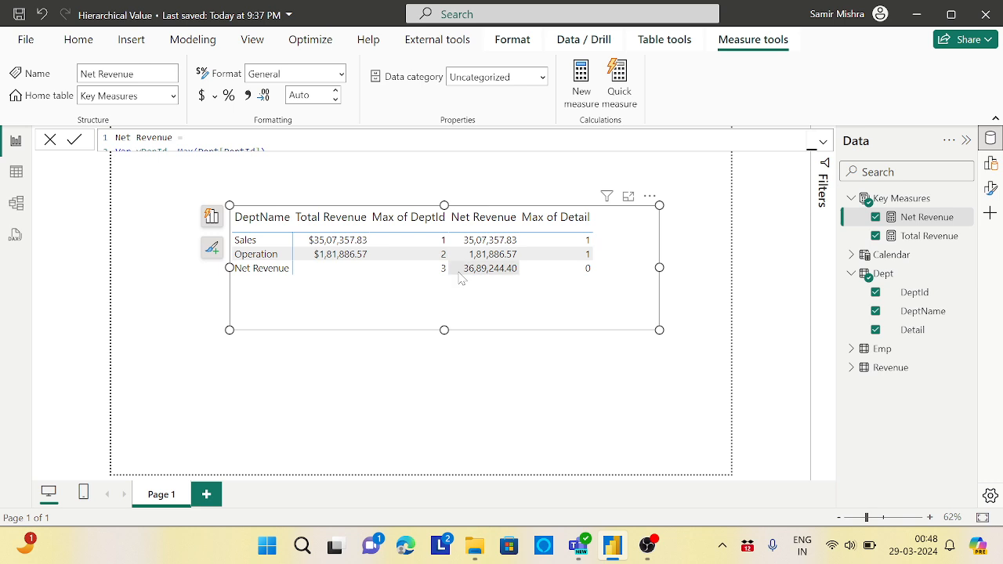
click(210, 218)
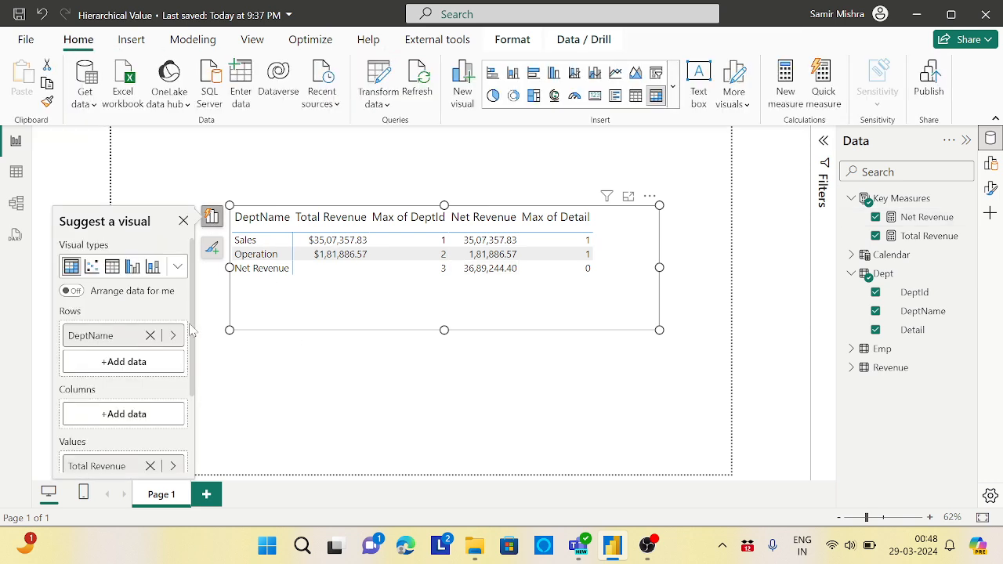
scroll(196, 334, down, 3)
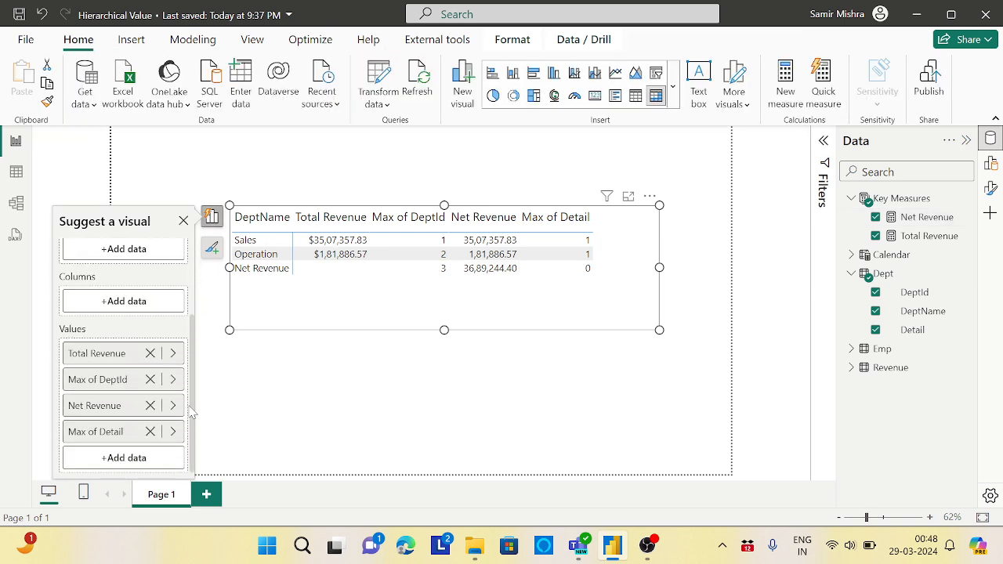
click(150, 381)
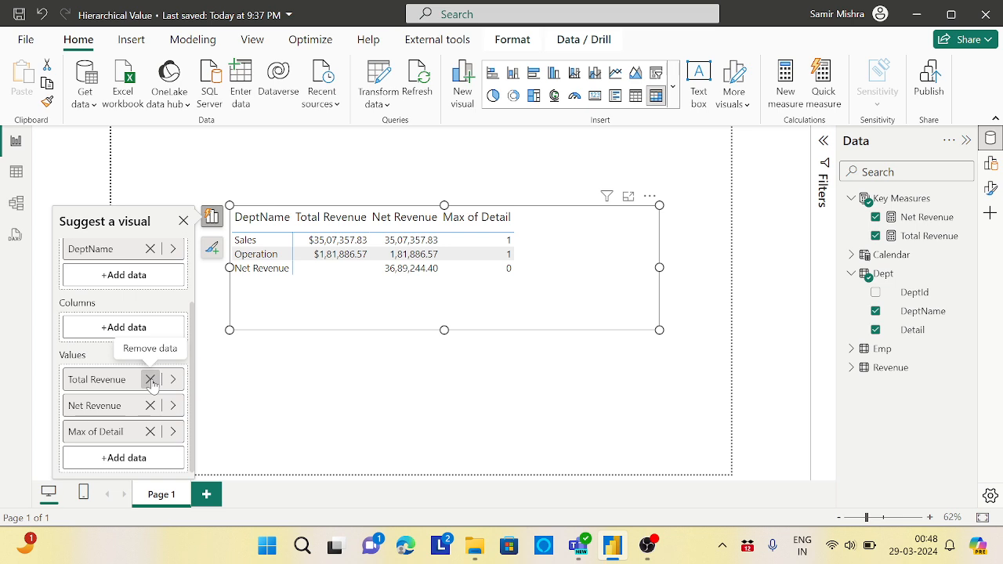
click(150, 381)
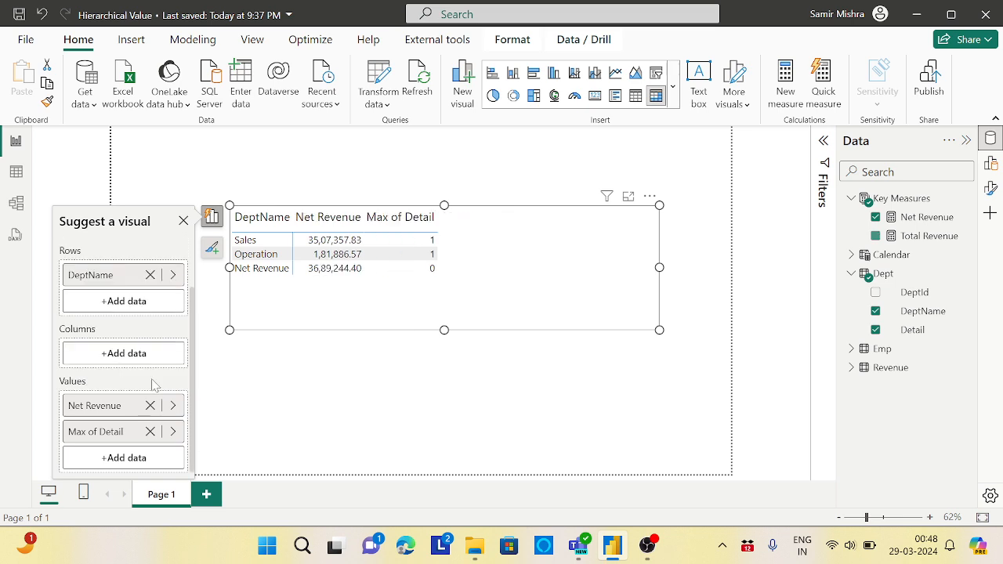
click(150, 431)
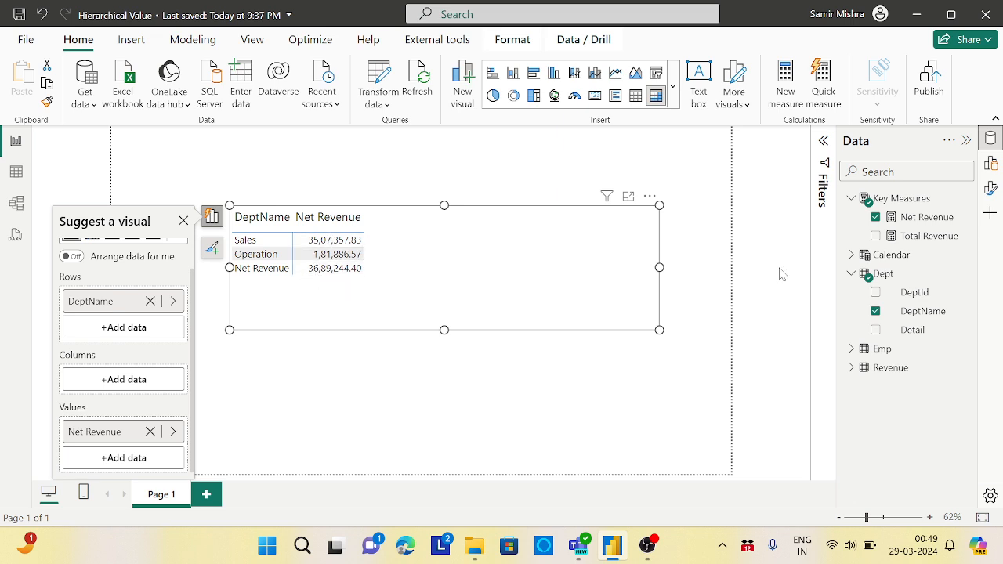
Step: Review the Net Revenue formula, highlighting the Rsum variable block and the vDepDetail=1 condition
click(914, 217)
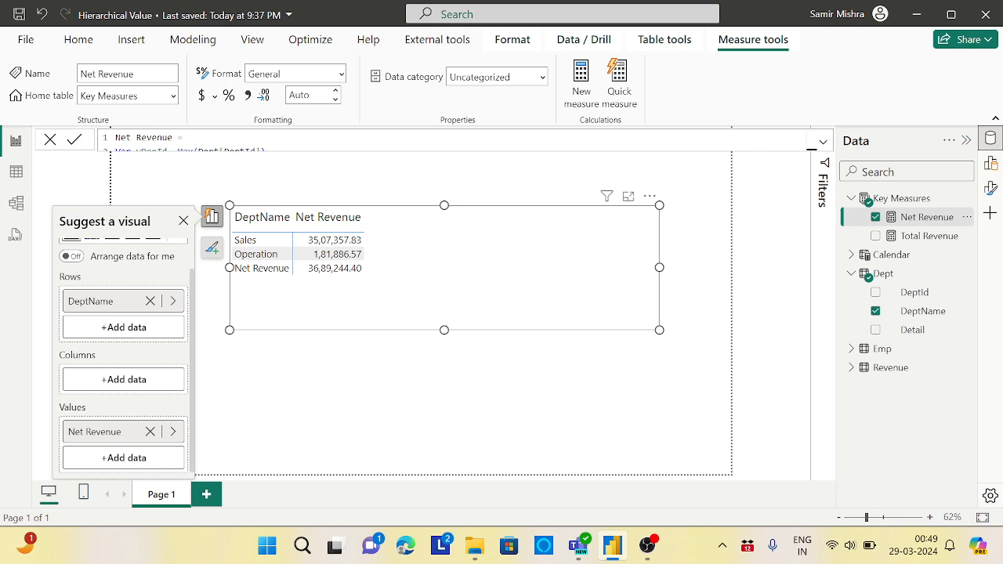
click(823, 141)
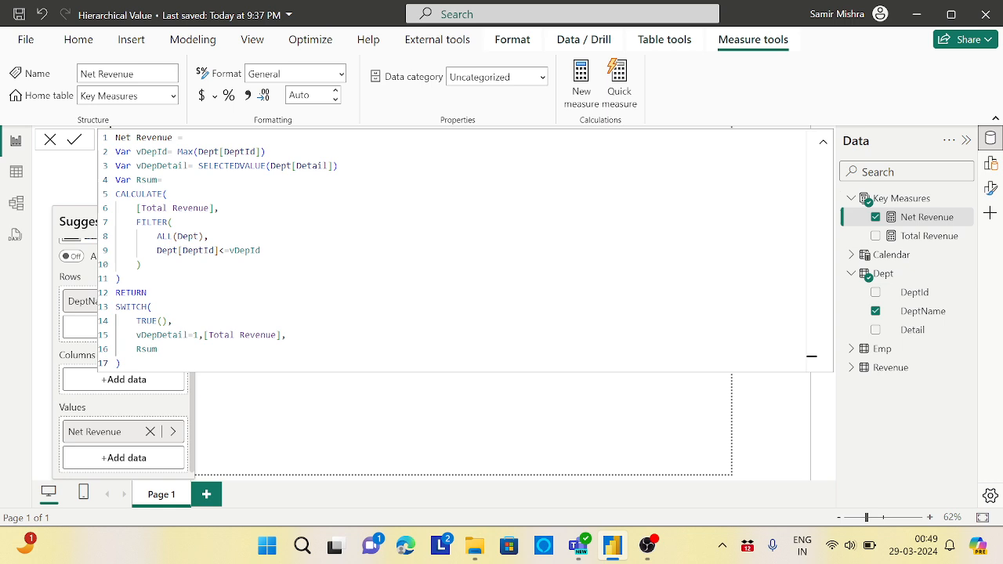
drag(115, 179, 812, 272)
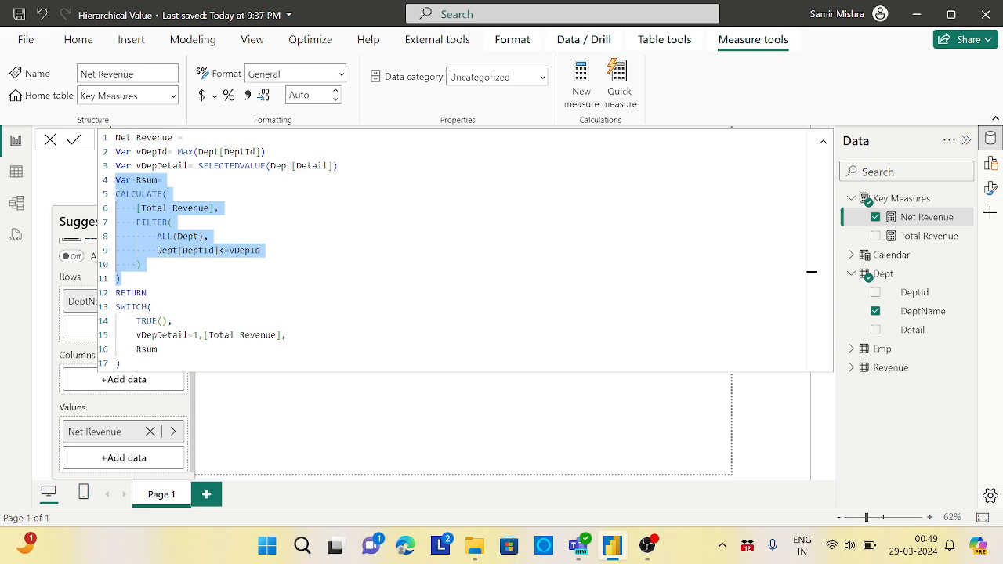
drag(136, 336, 199, 337)
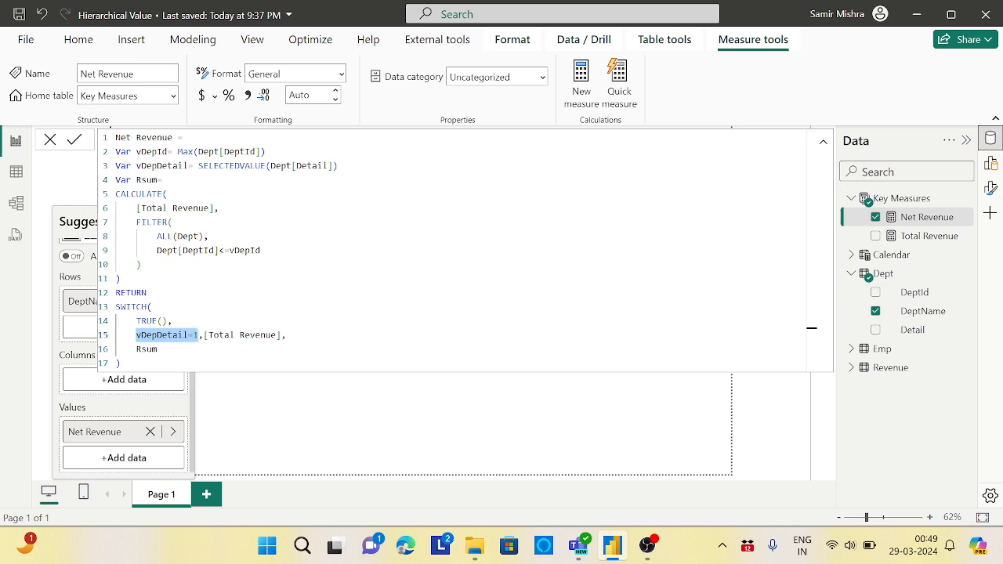
click(519, 437)
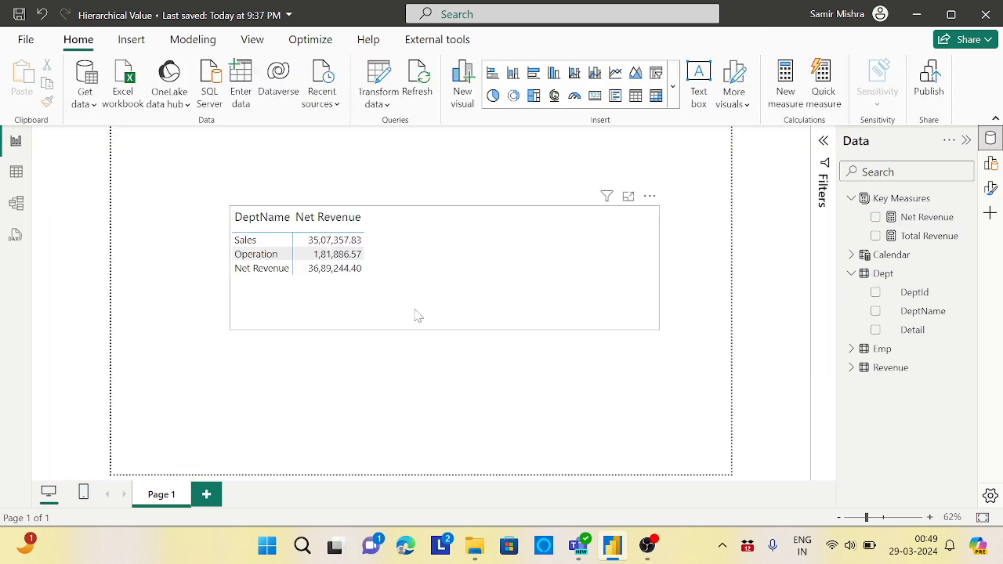
Step: Format the Net Revenue measure as currency with 2 decimal places
click(913, 221)
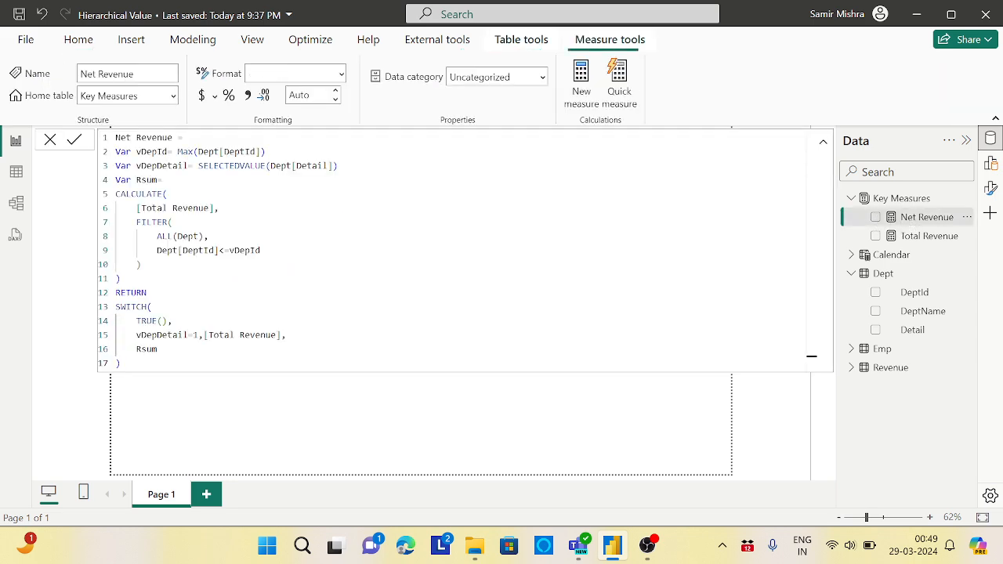
click(202, 100)
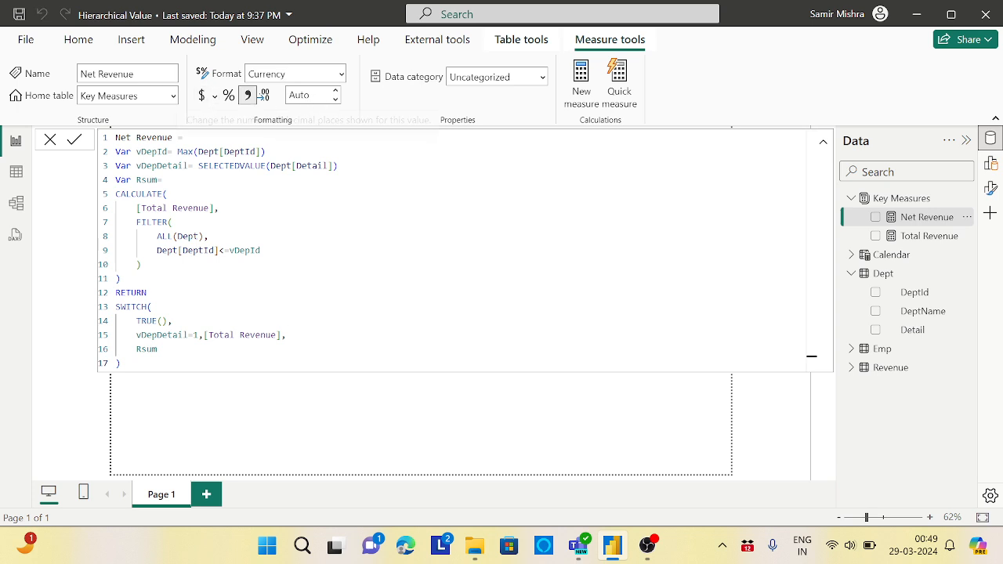
click(302, 94)
text(0)
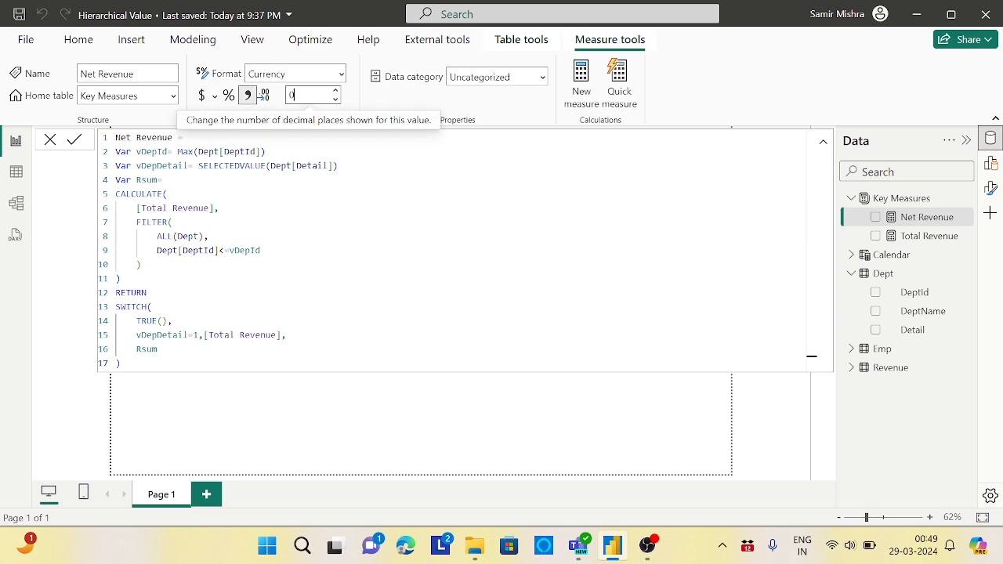
key(Return)
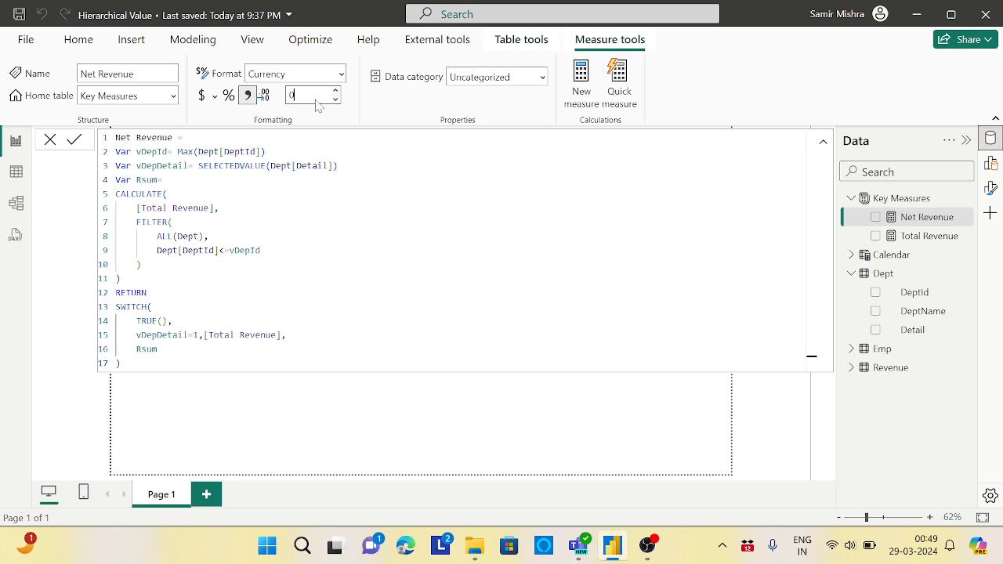
key(BackSpace)
text(2)
key(Return)
click(894, 200)
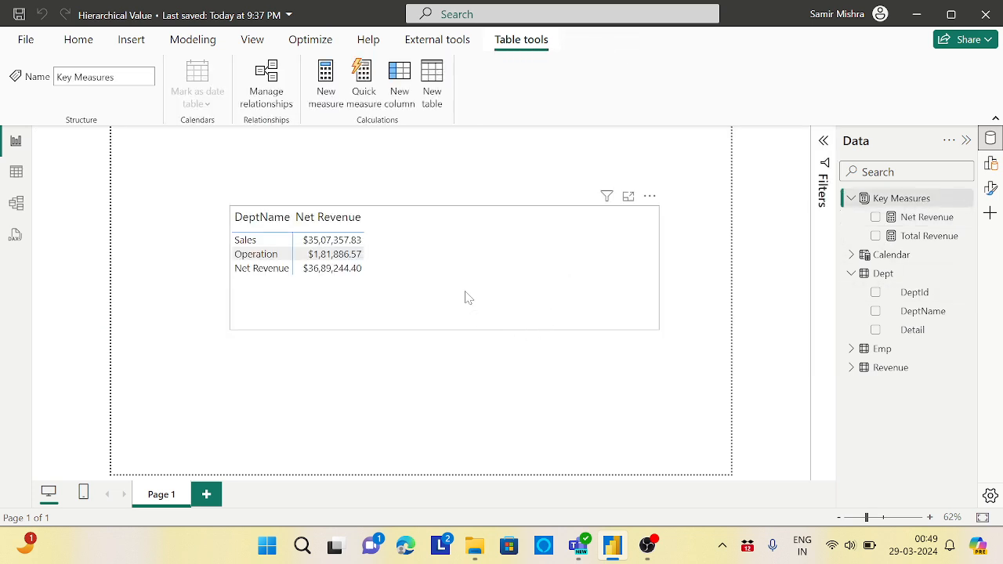
Step: Turn off showing items with no data for the DeptName row field of the matrix
click(466, 297)
click(212, 217)
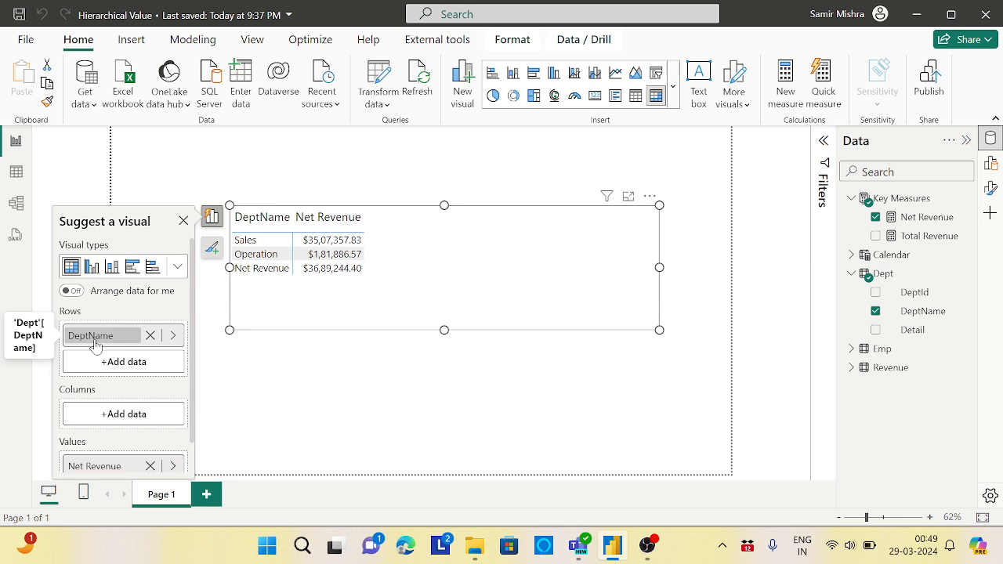
right_click(143, 330)
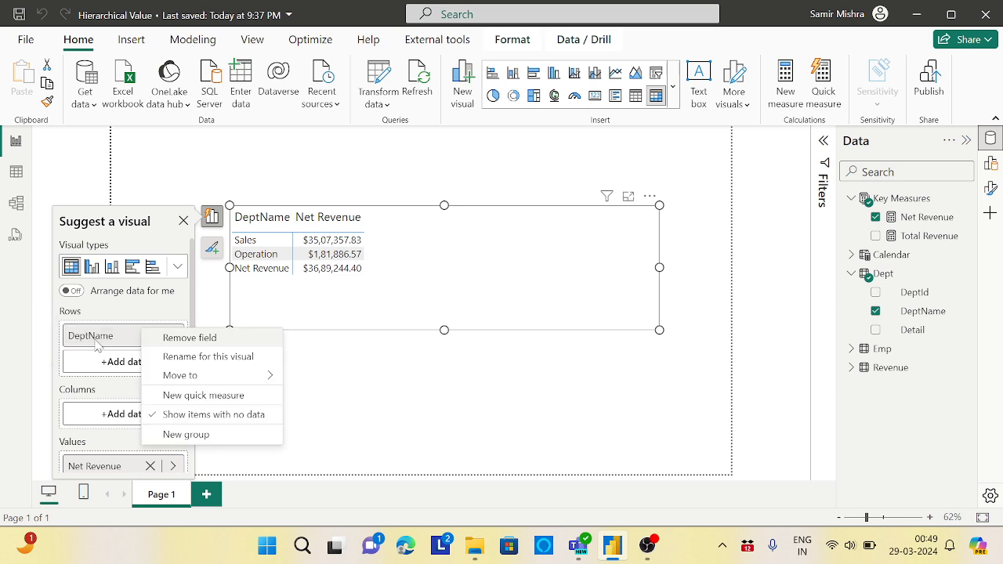
click(216, 420)
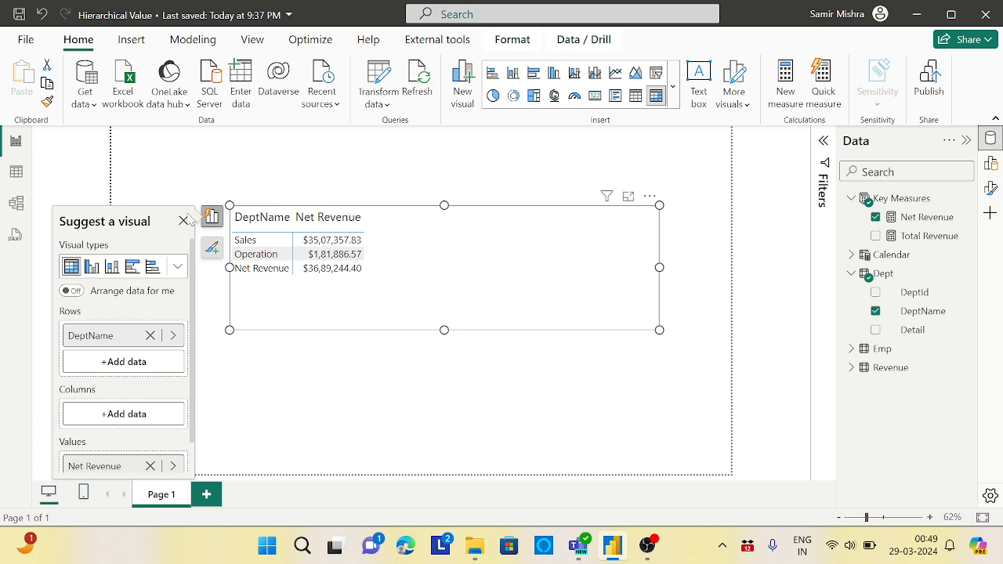
click(183, 221)
Step: Move the matrix up, make it taller, and add TeamName from the Emp table beneath DeptName in its rows
drag(460, 267, 421, 238)
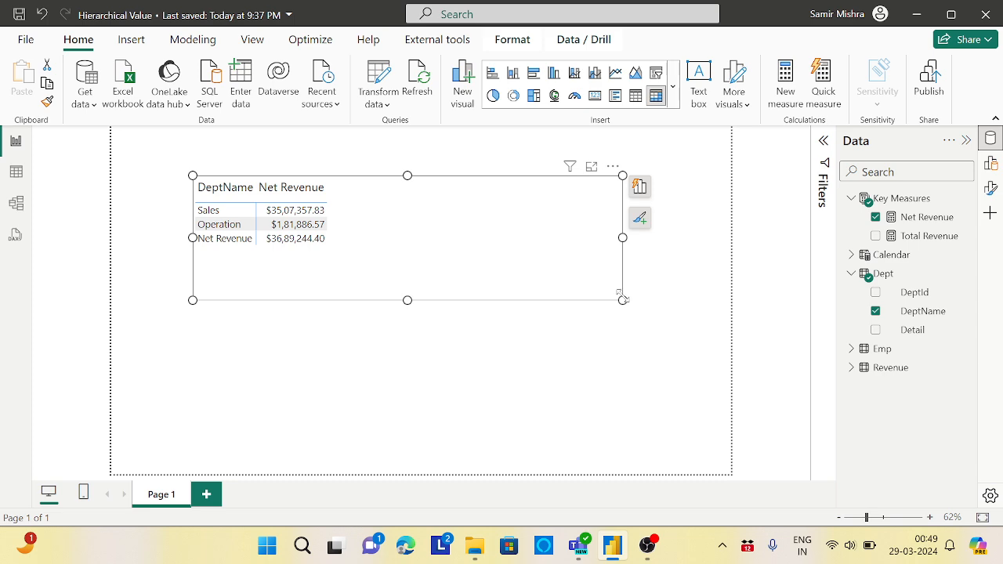
drag(623, 299, 614, 351)
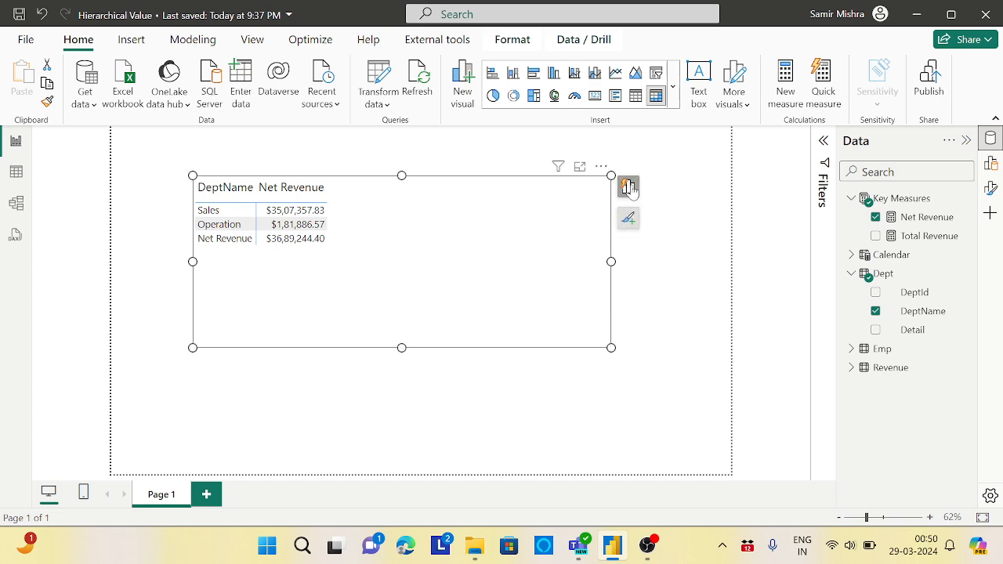
click(628, 188)
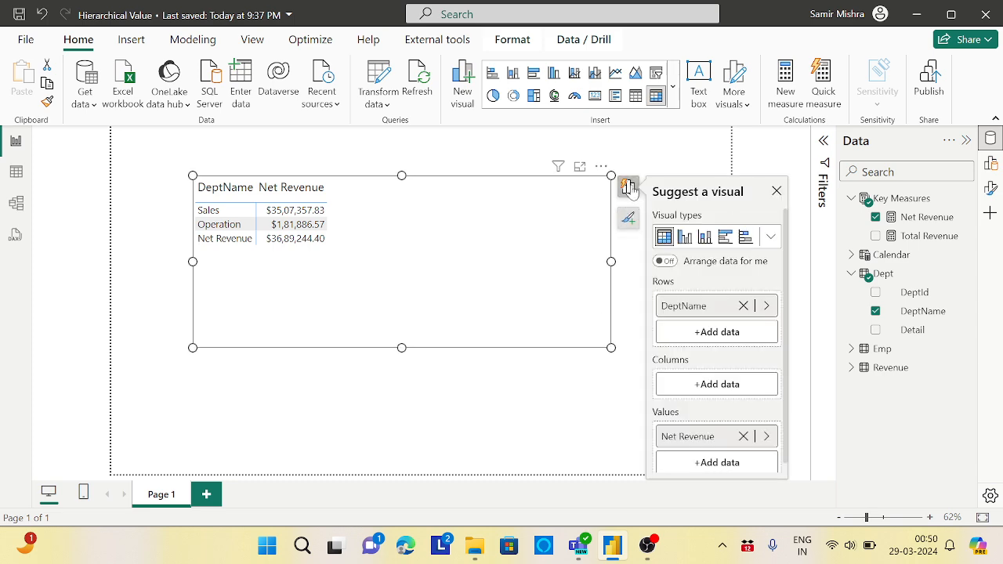
click(727, 332)
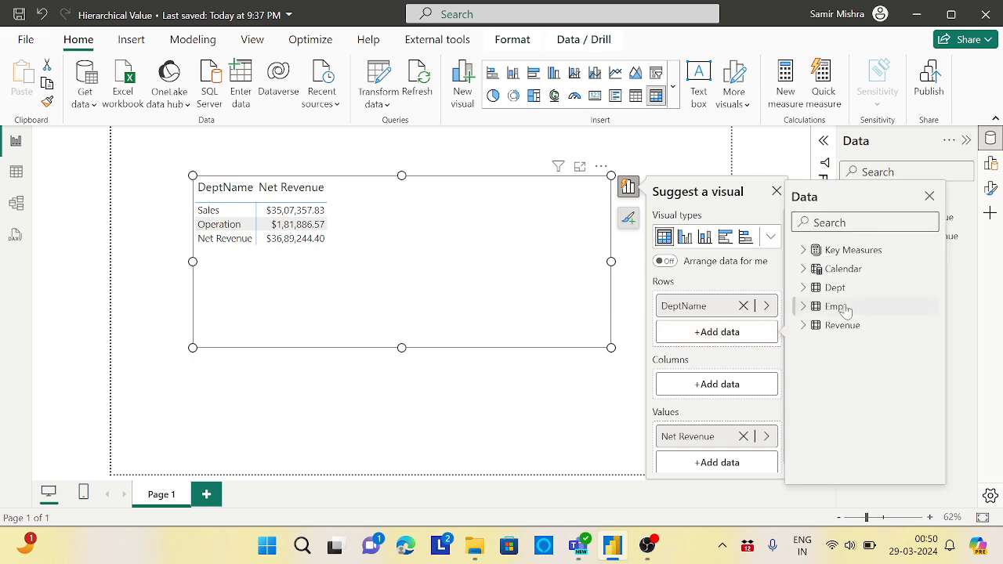
click(803, 306)
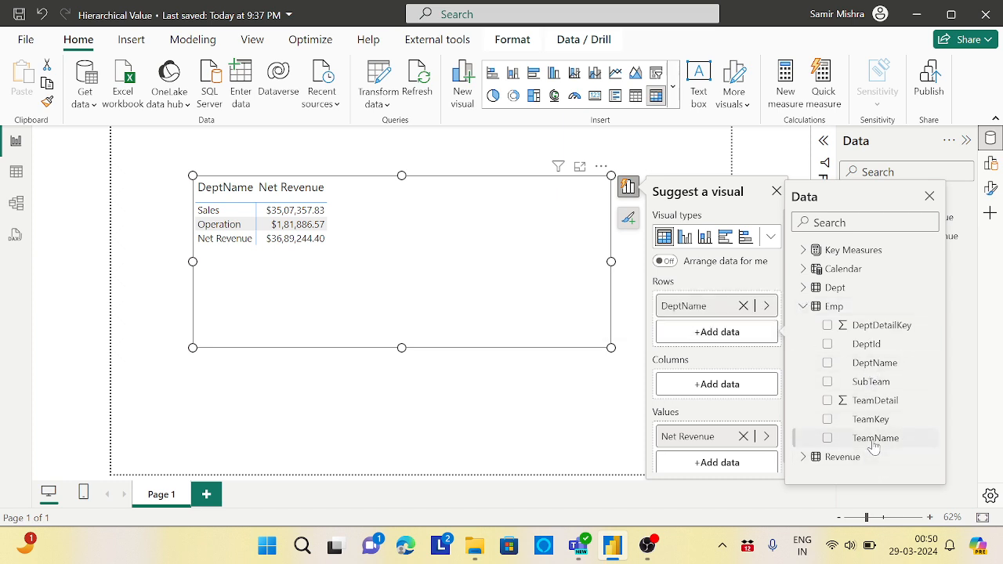
click(827, 439)
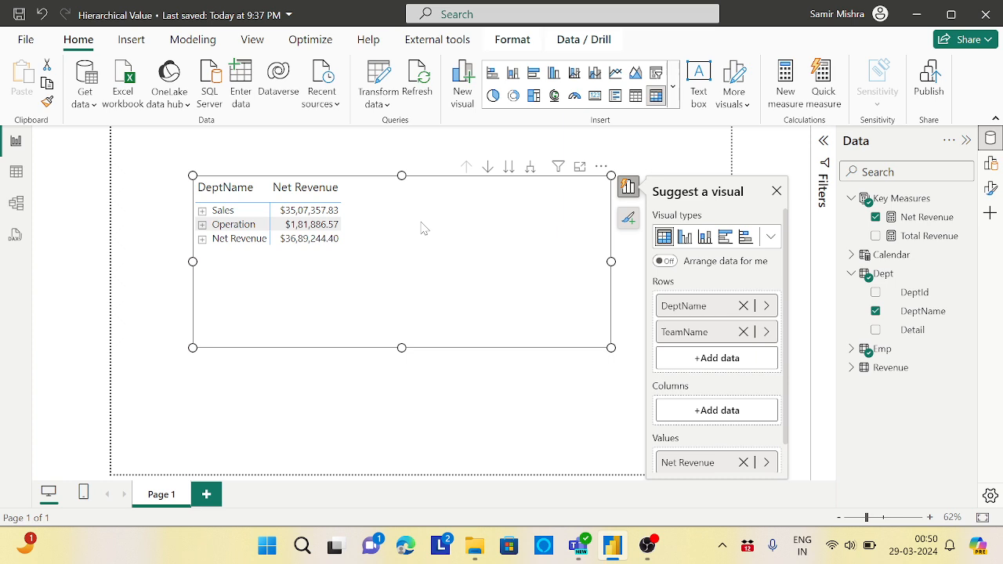
Step: Reposition and further heighten the matrix, then expand all departments down to the team level
drag(423, 229, 460, 218)
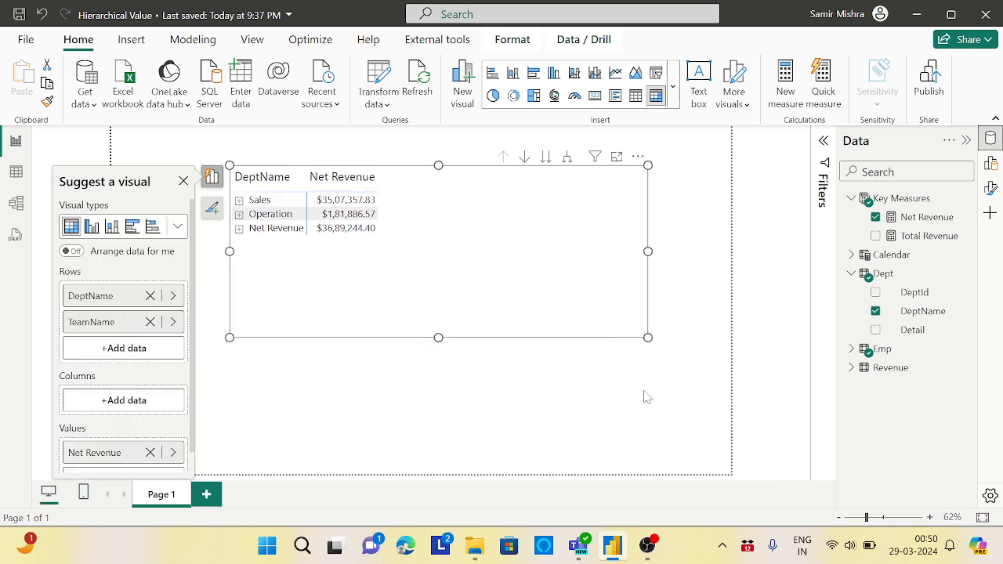
drag(645, 336, 642, 374)
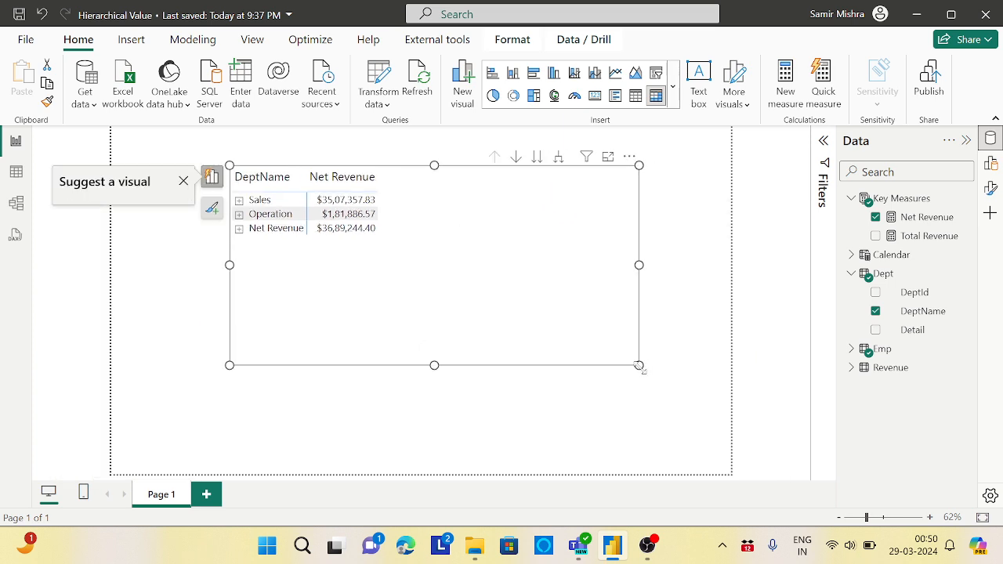
click(559, 159)
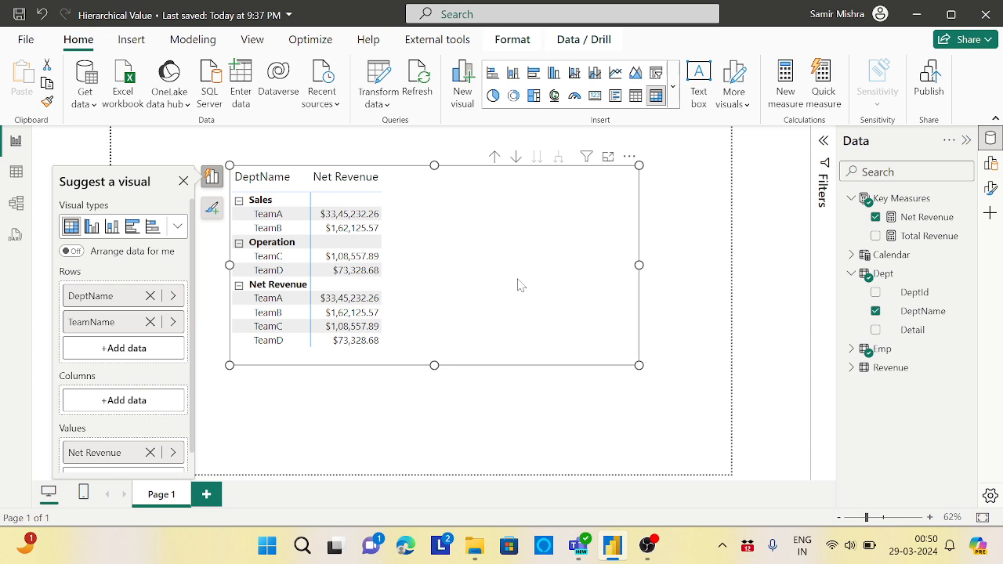
click(185, 182)
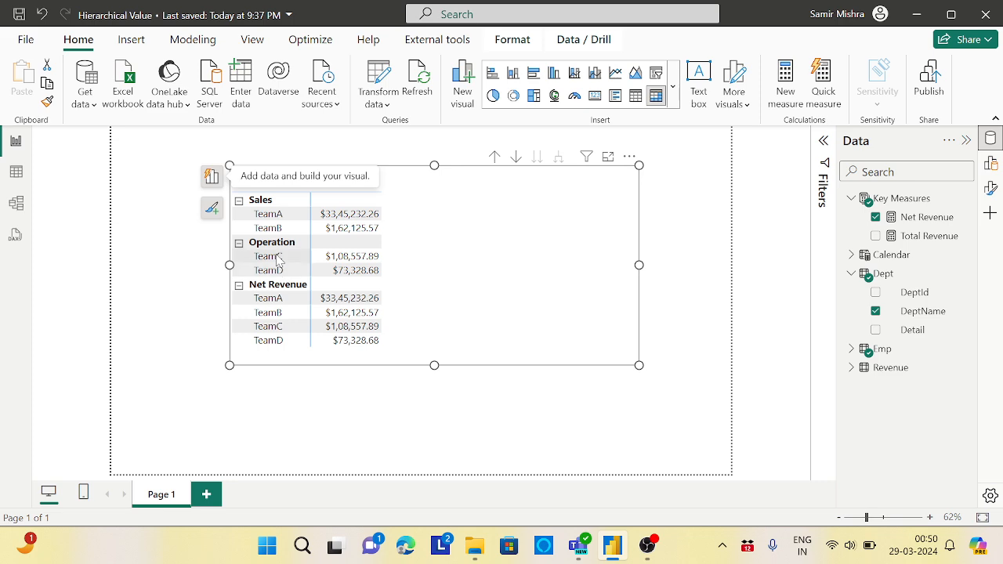
Step: Return the matrix to department level, then expand and collapse Sales, Operation and Net Revenue individually to examine their team rows
click(495, 157)
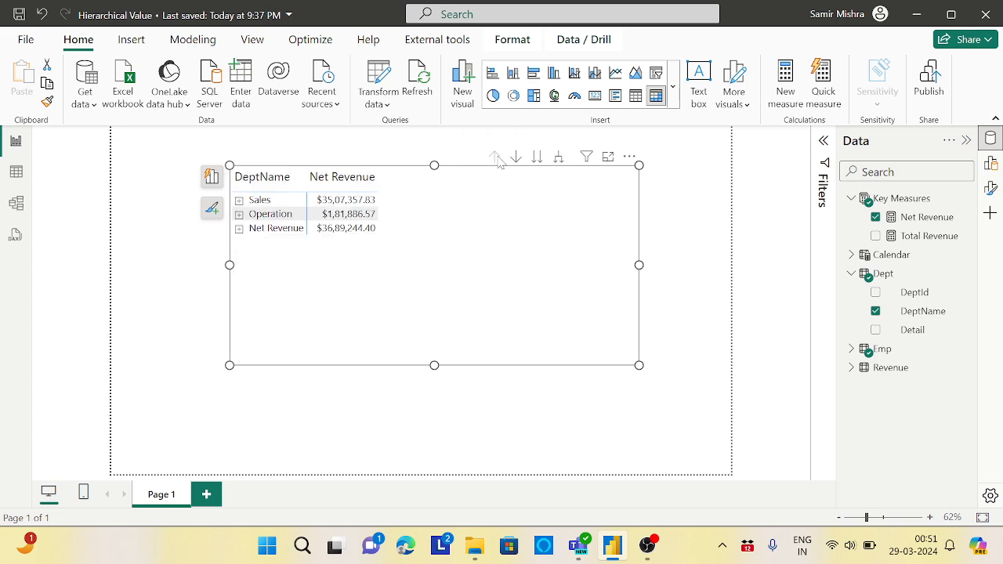
click(239, 201)
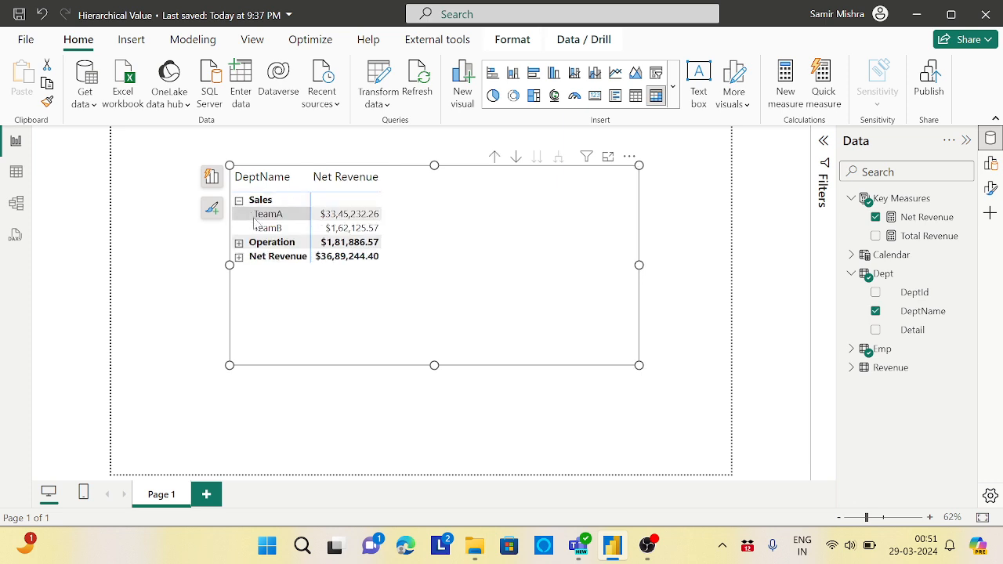
click(239, 202)
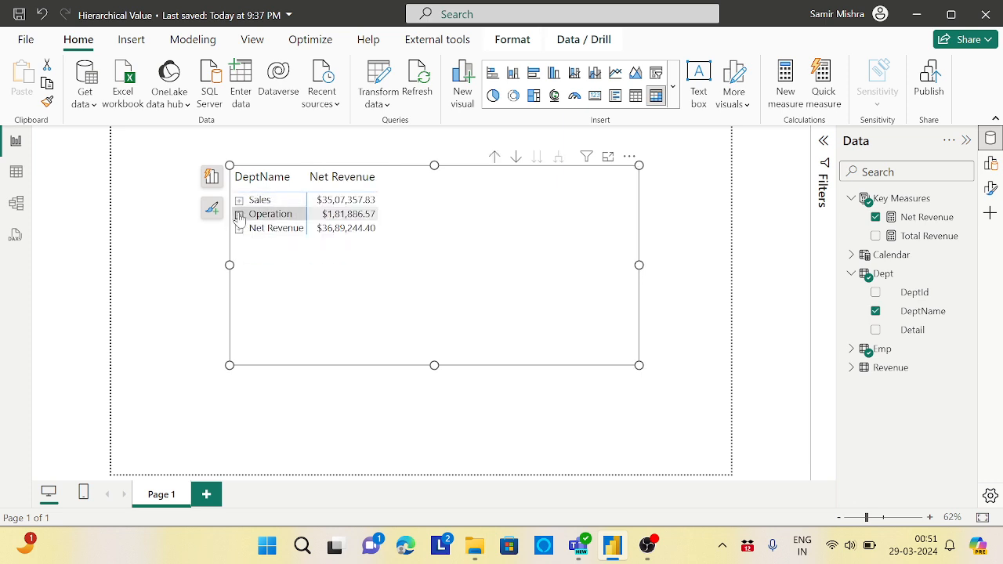
click(239, 214)
click(239, 215)
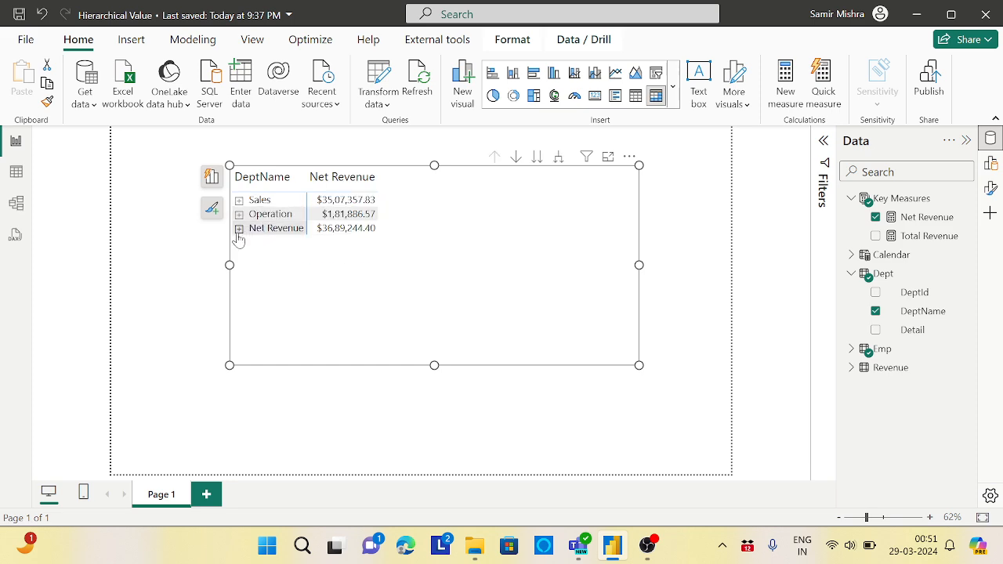
click(239, 228)
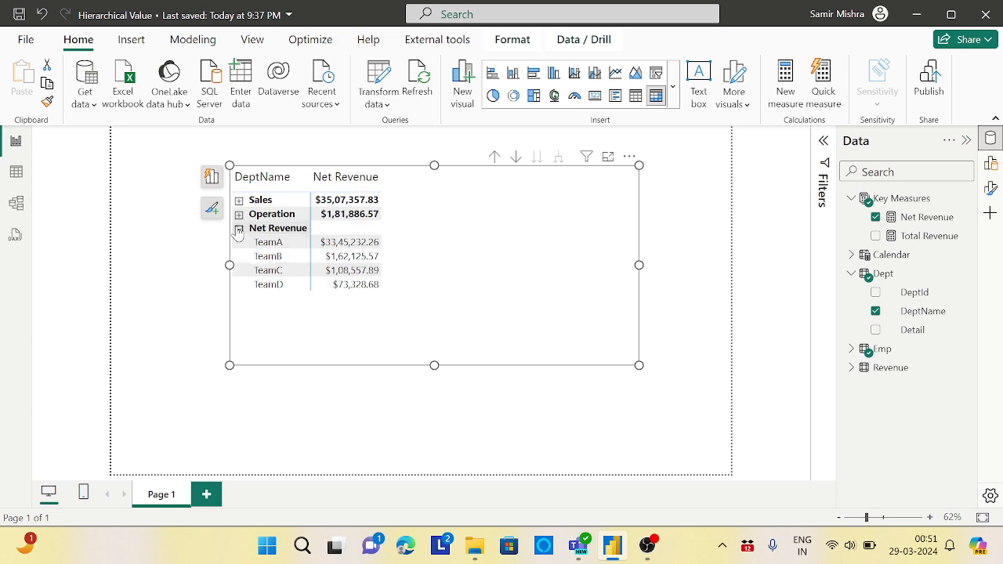
click(239, 228)
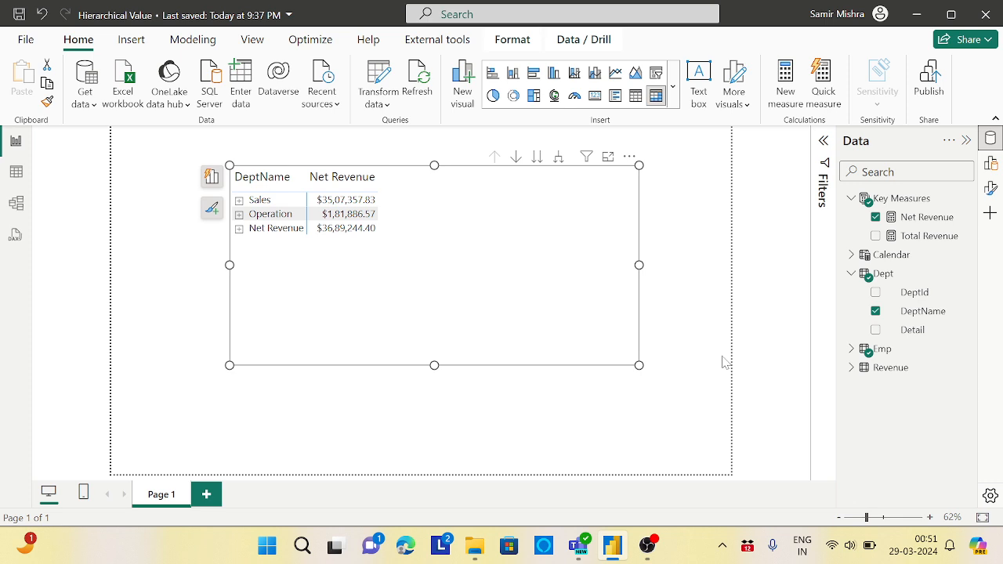
click(240, 228)
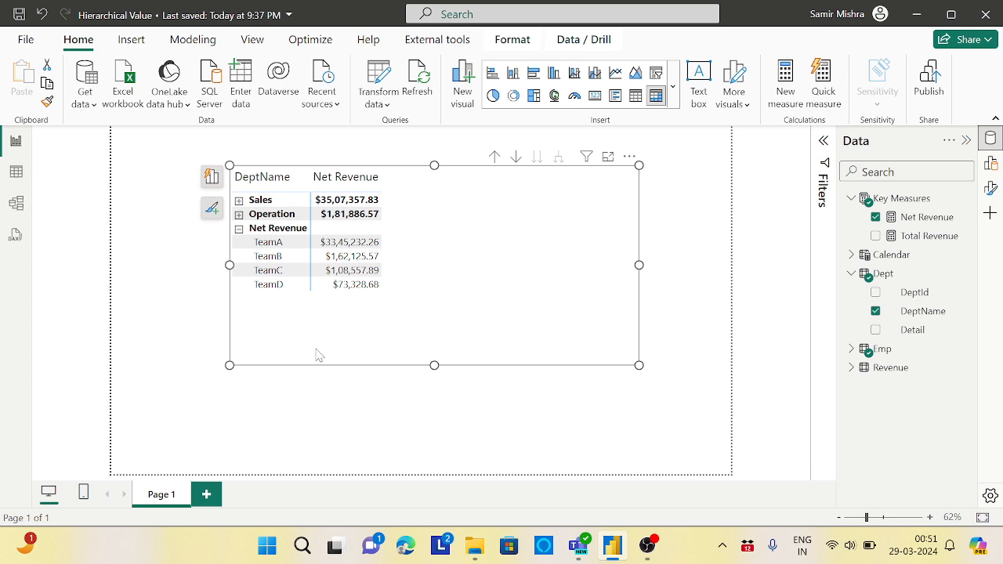
click(239, 228)
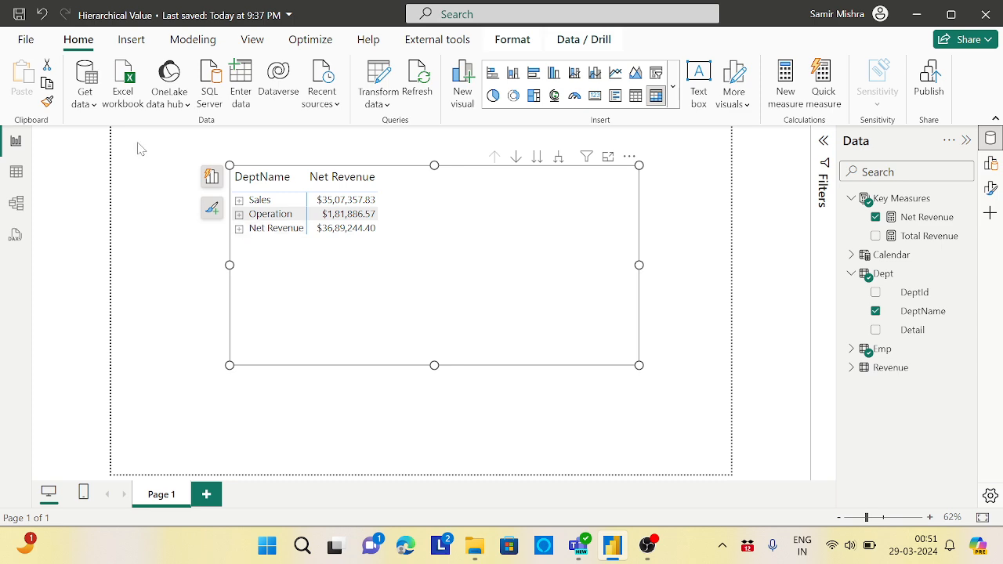
Step: Save the Hierarchical Value report
key(ctrl+s)
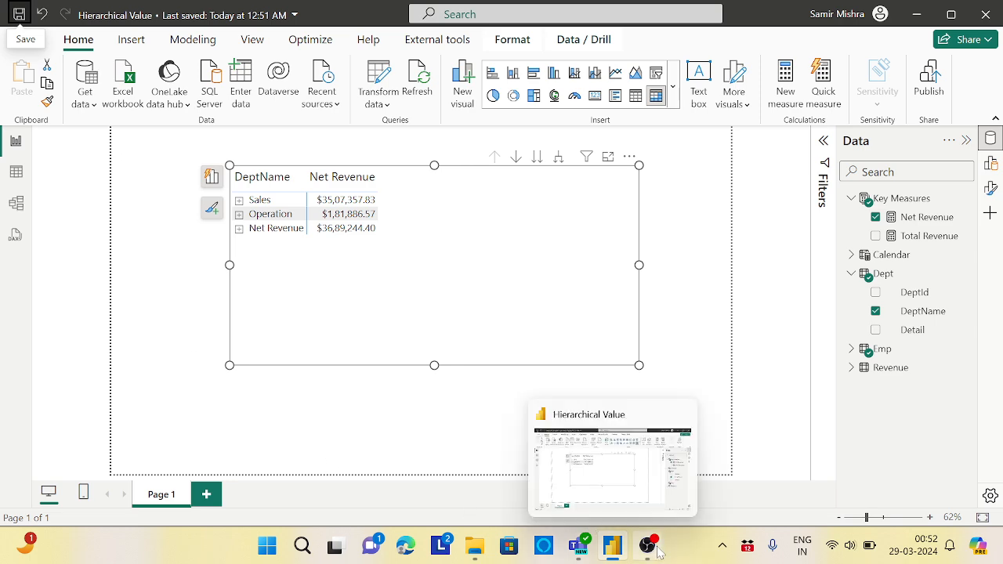
mouse_move(657, 550)
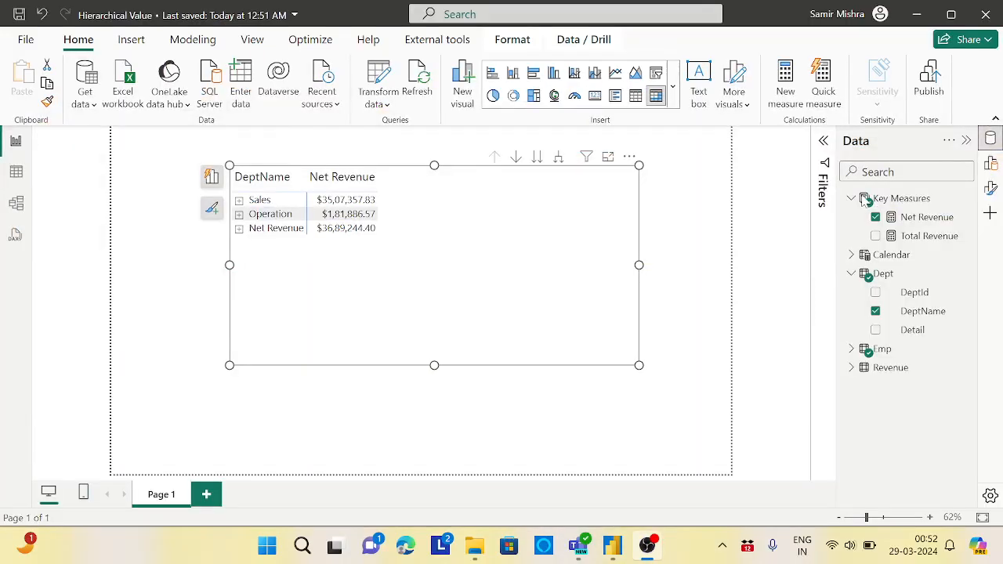